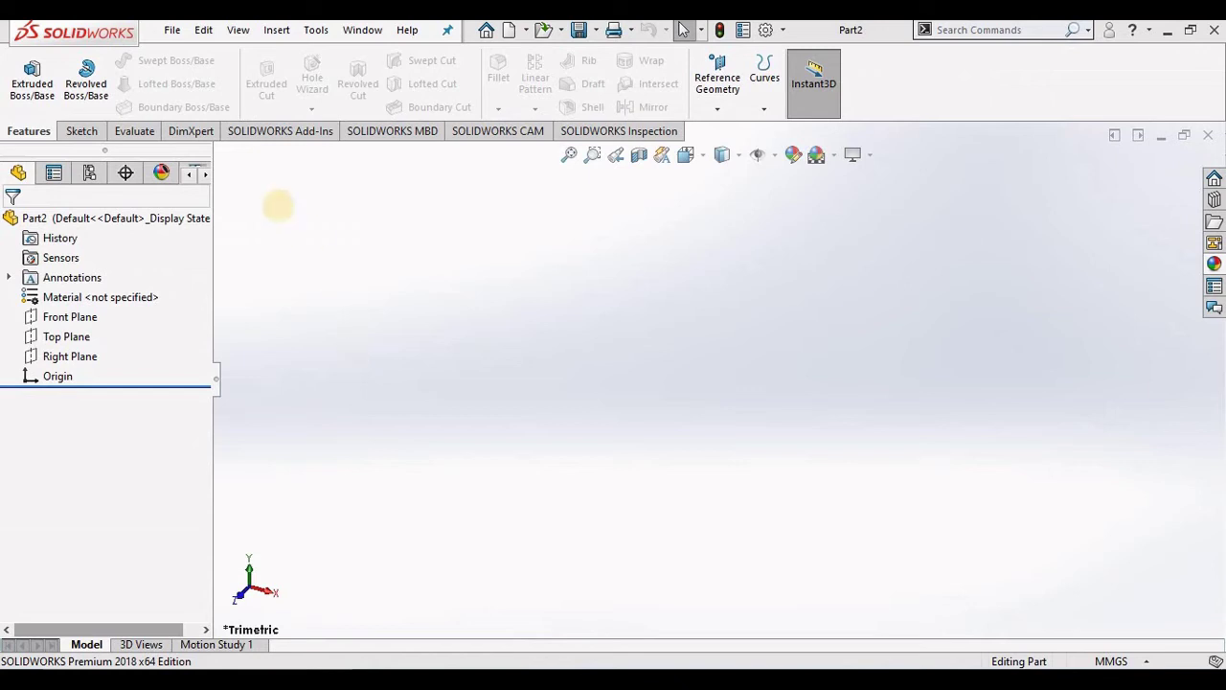
Start an Extruded Boss/Base feature sketched on the Front Plane
click(32, 81)
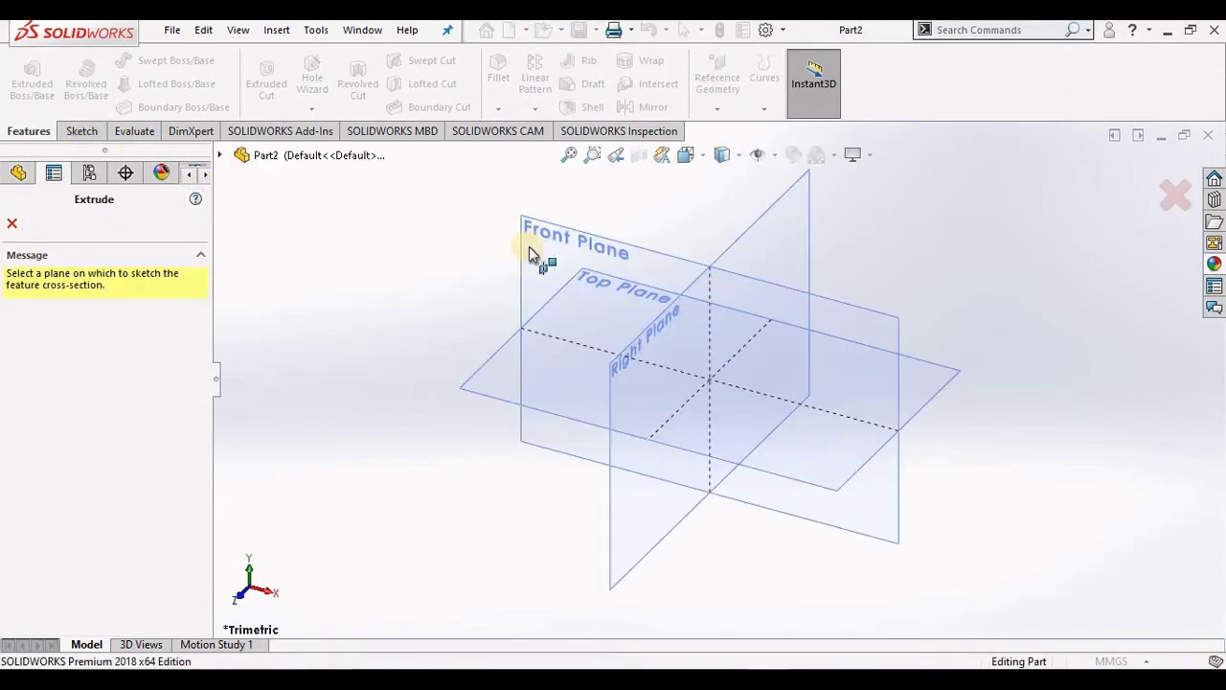
click(529, 246)
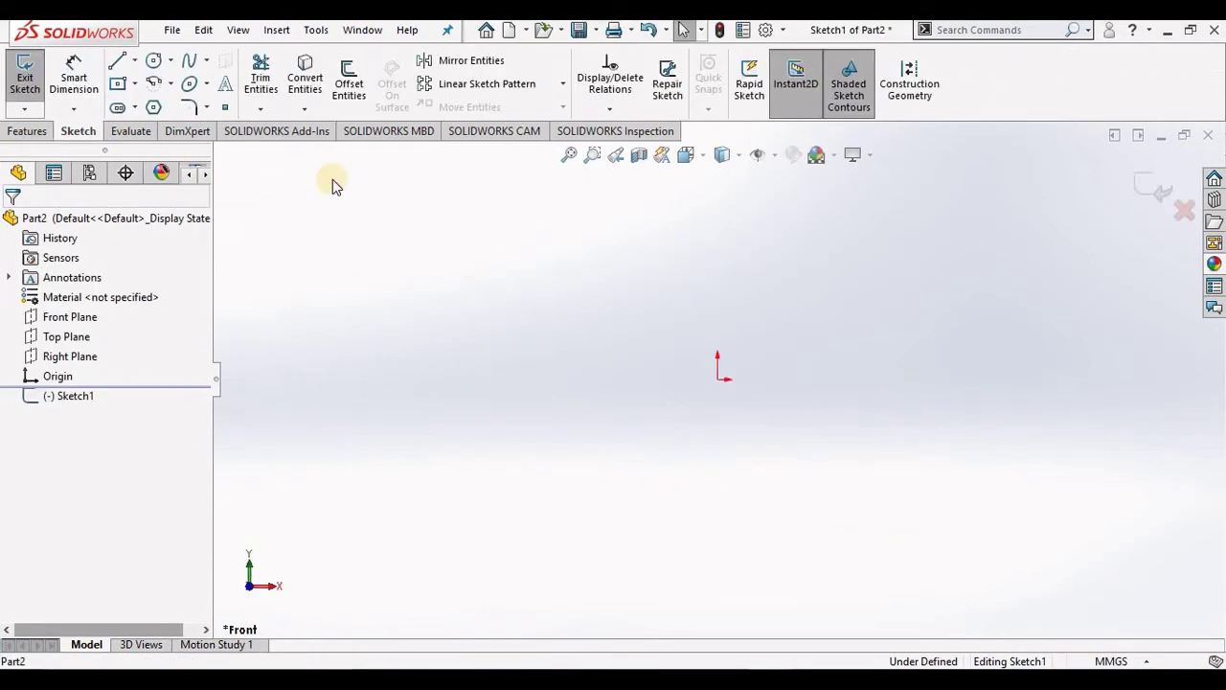
Draw a vertical construction centerline running down from the origin
click(135, 60)
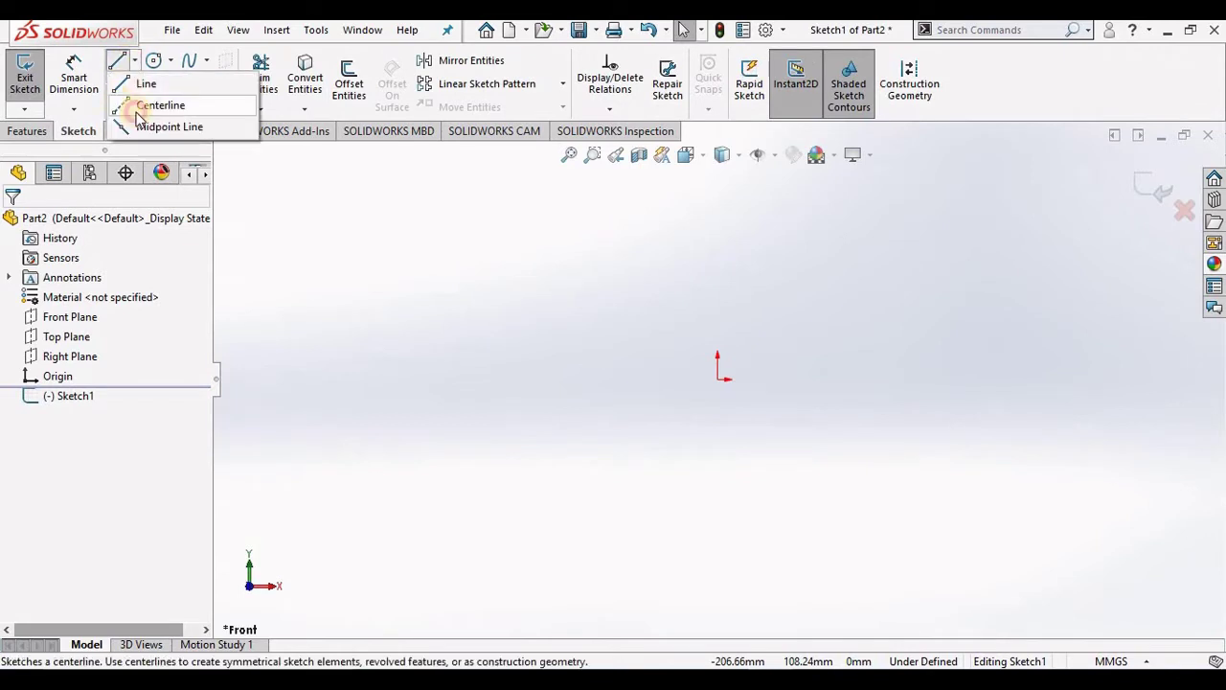
click(159, 103)
click(716, 380)
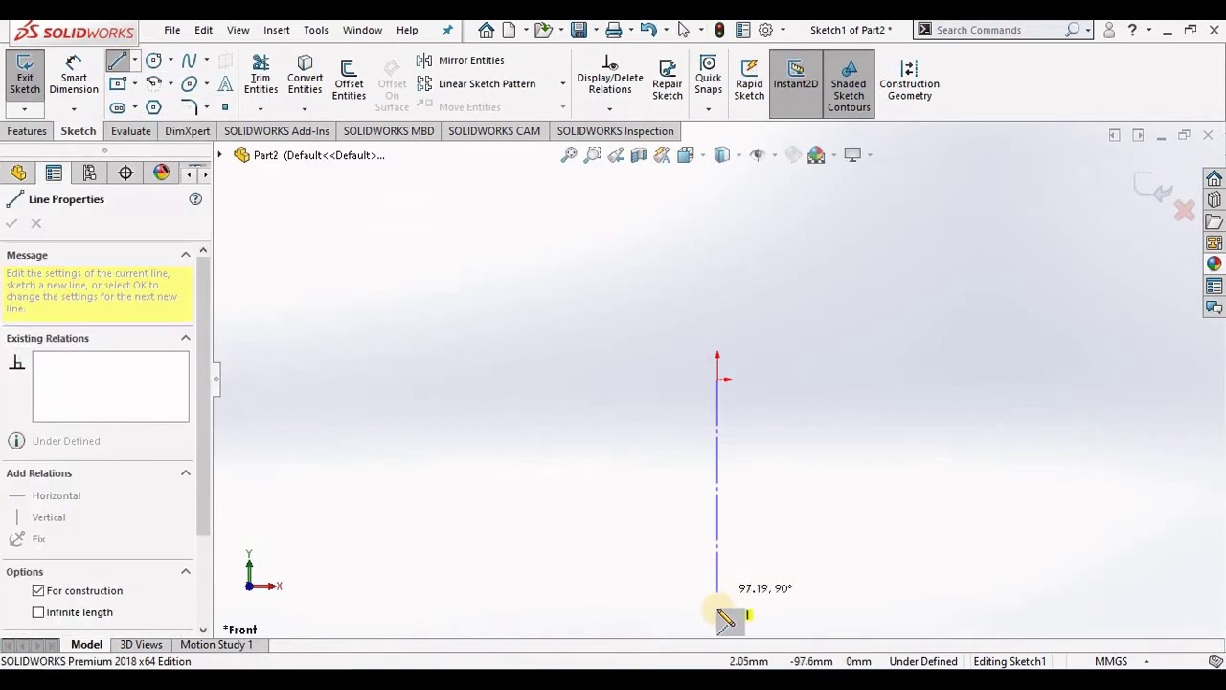
click(716, 617)
key(Escape)
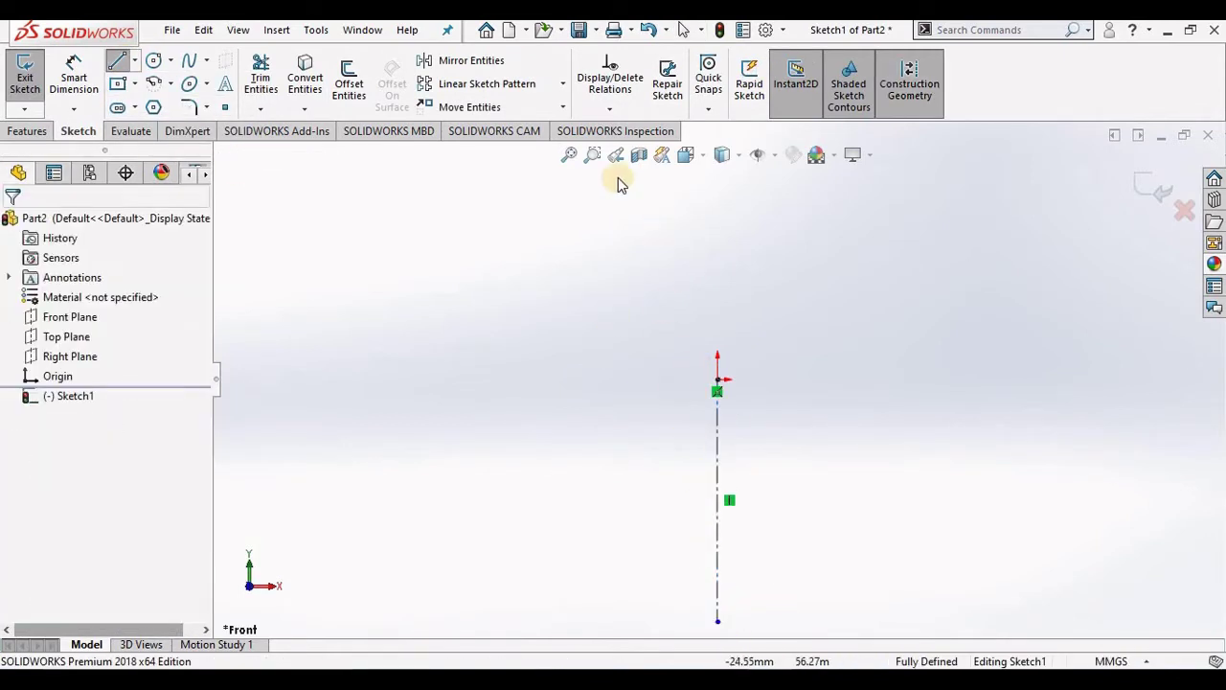
click(569, 157)
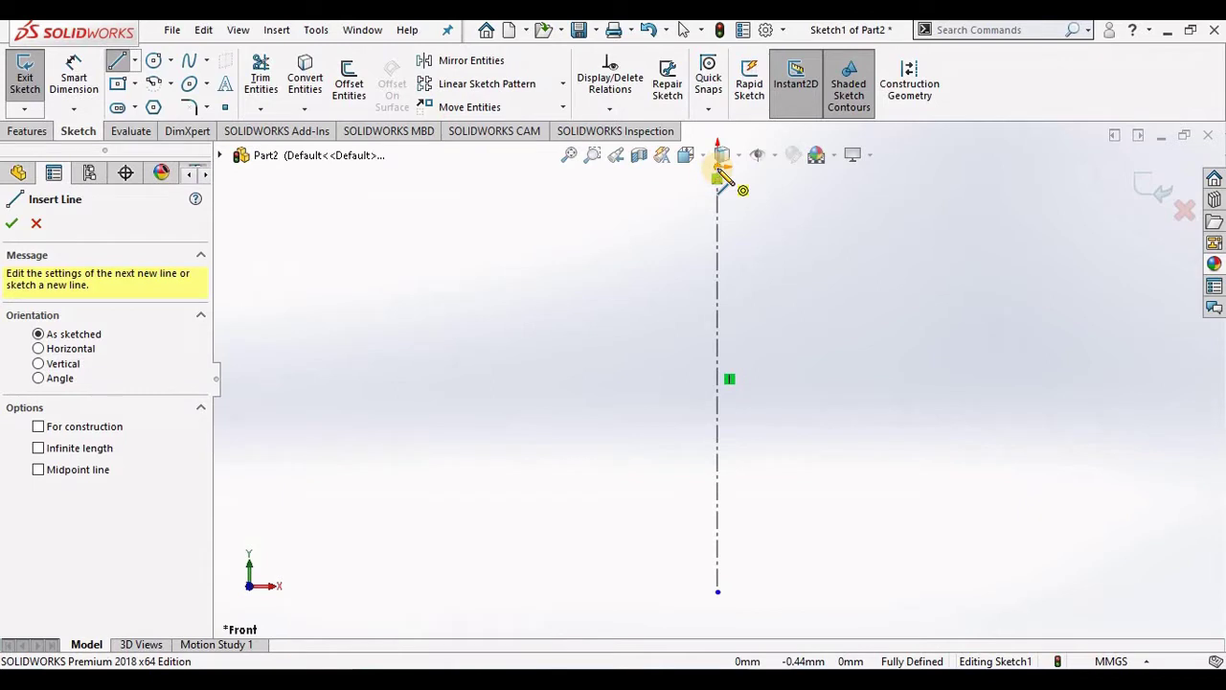
key(z)
Draw the stepped half house outline: top edge, sloped roof, step, side, leg, back to the centerline
click(717, 231)
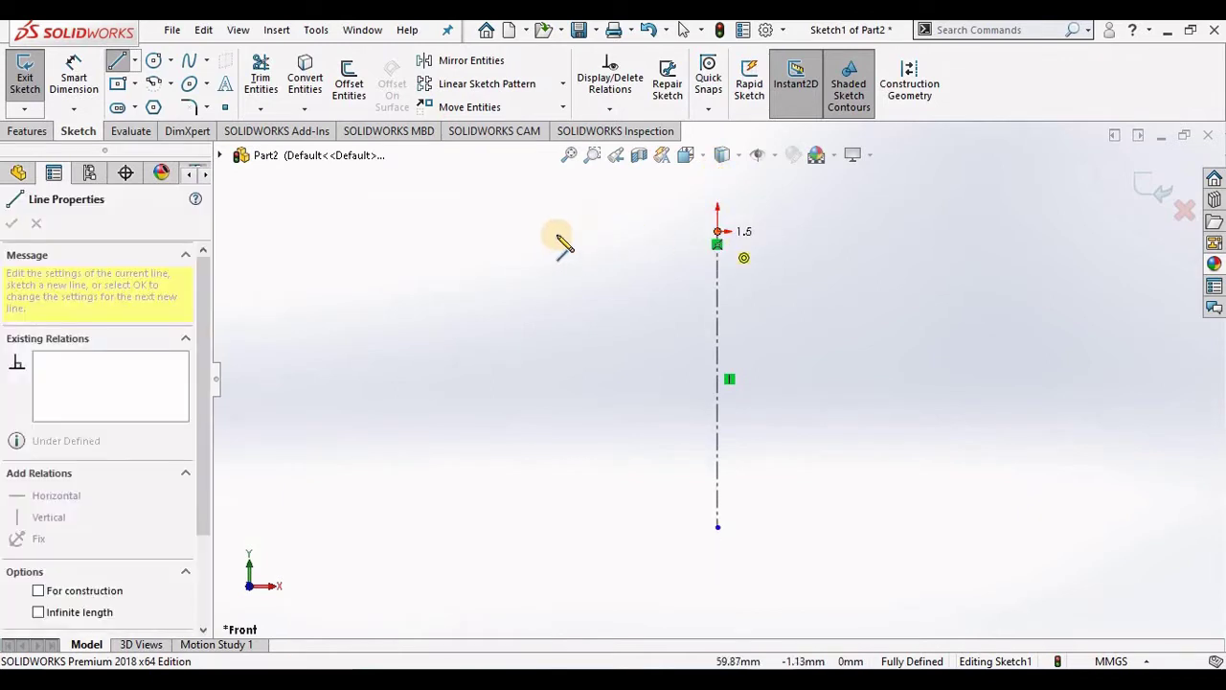
click(567, 230)
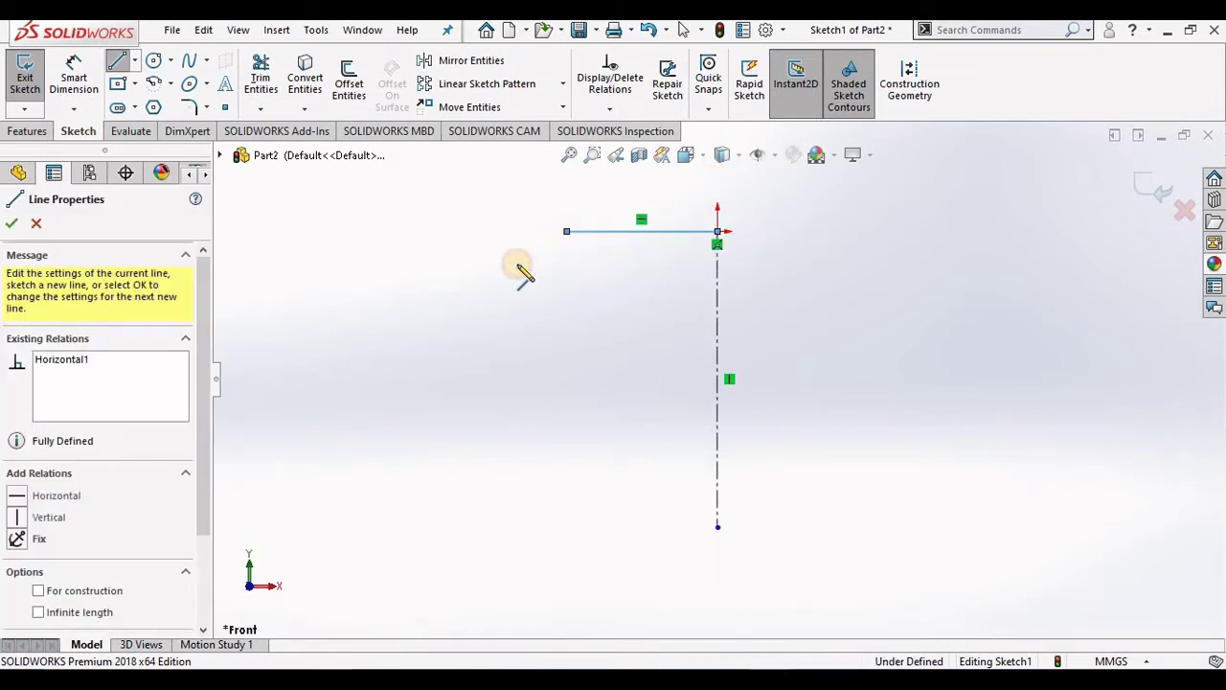
click(459, 318)
click(459, 348)
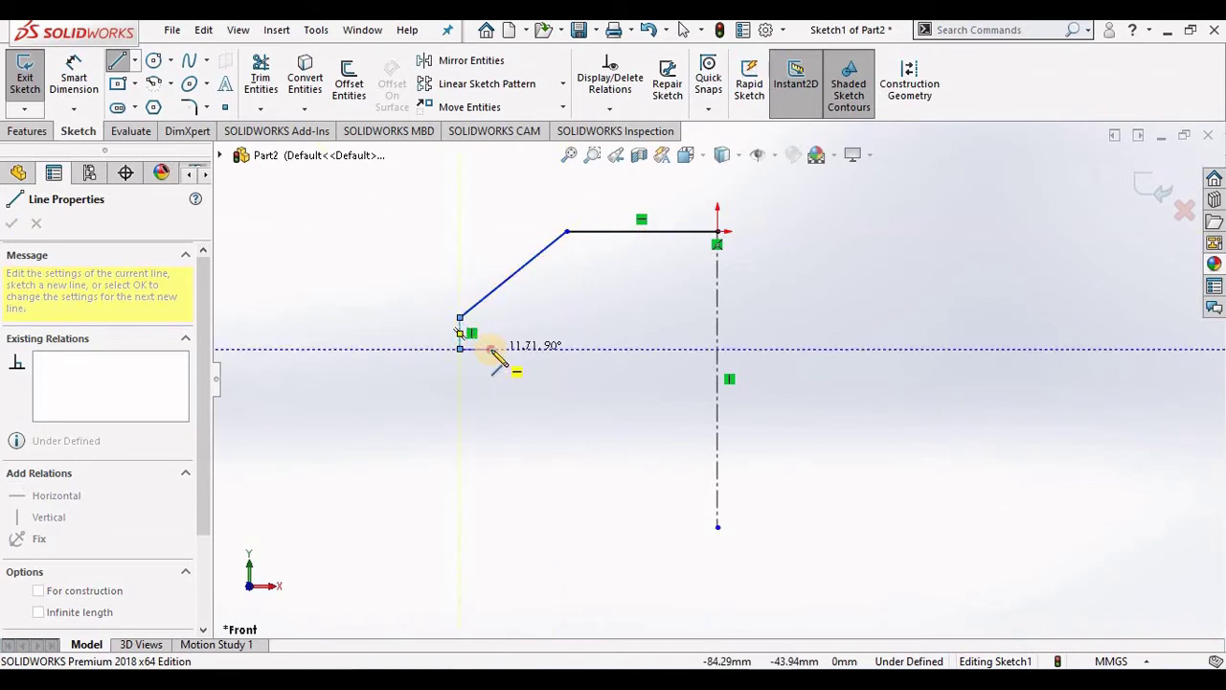
click(490, 348)
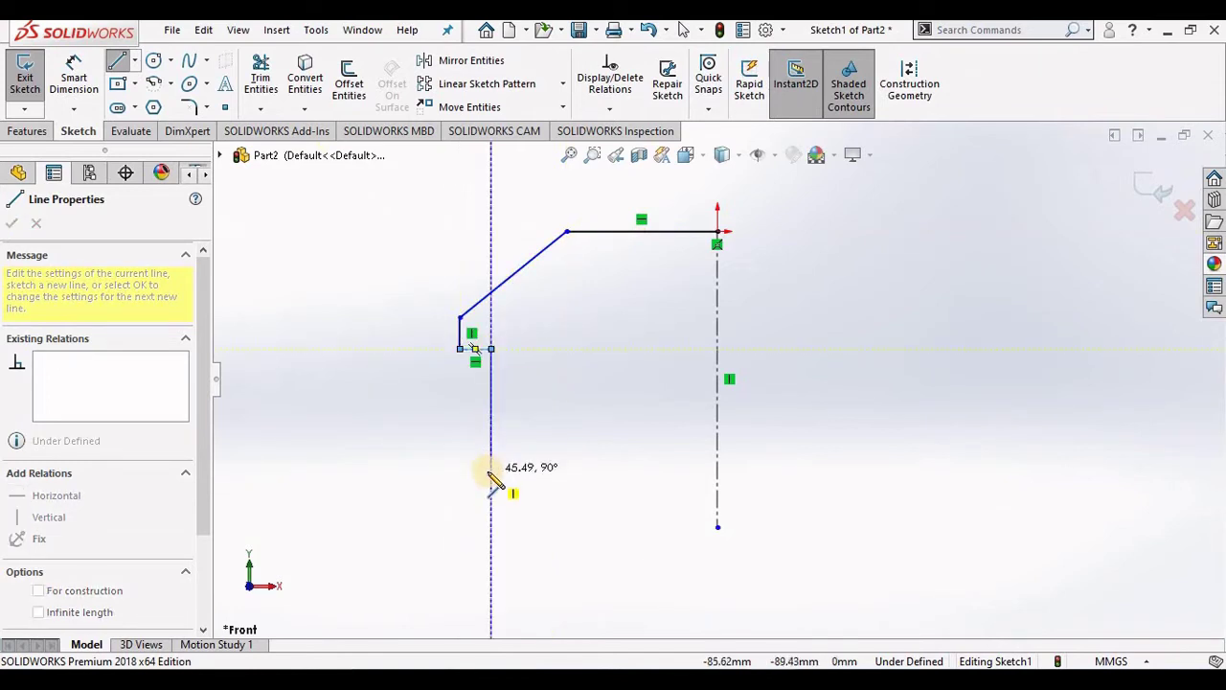
click(490, 624)
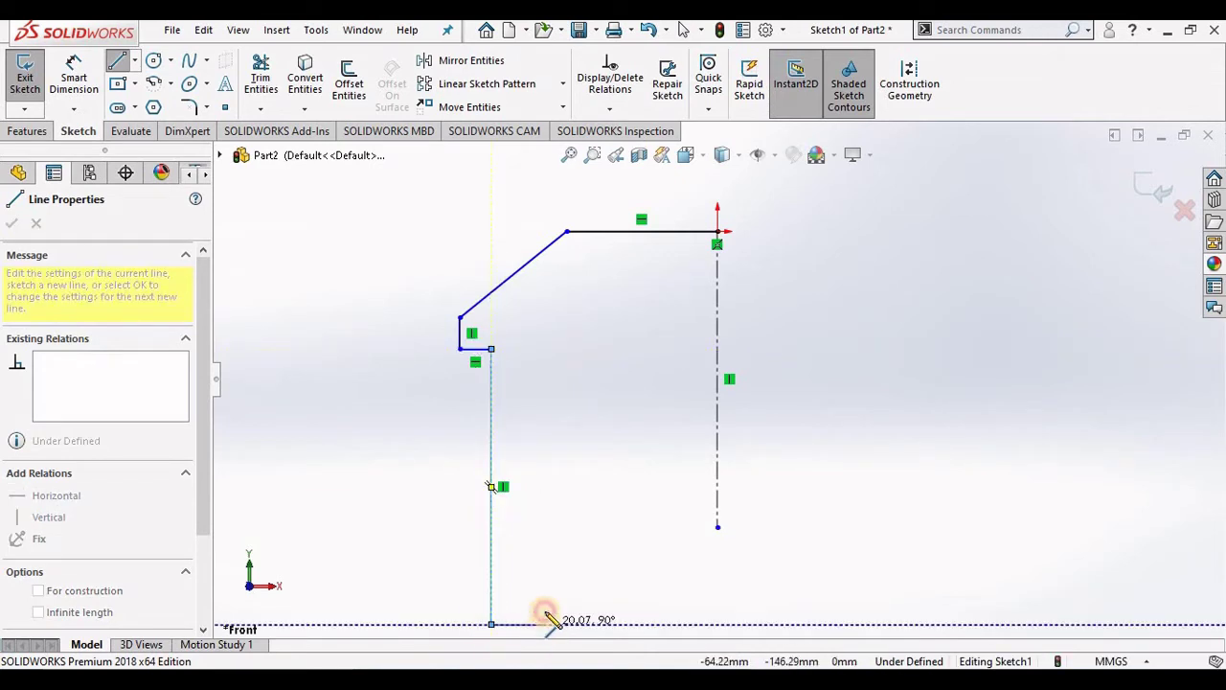
click(545, 623)
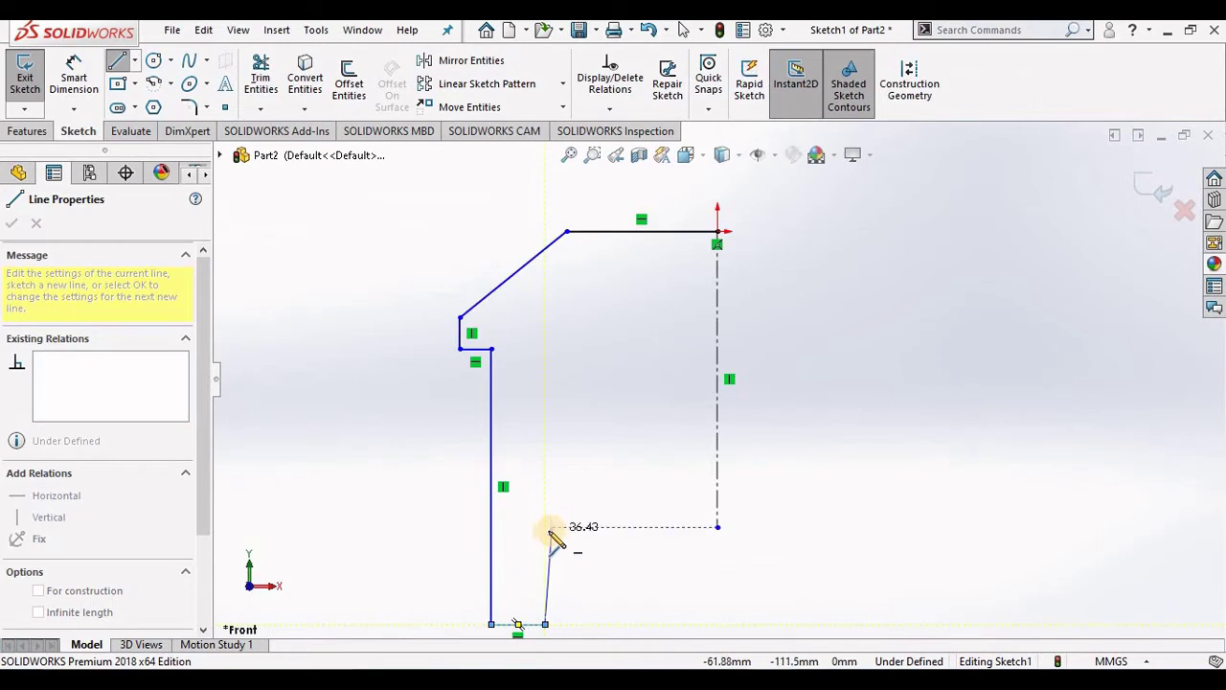
click(545, 526)
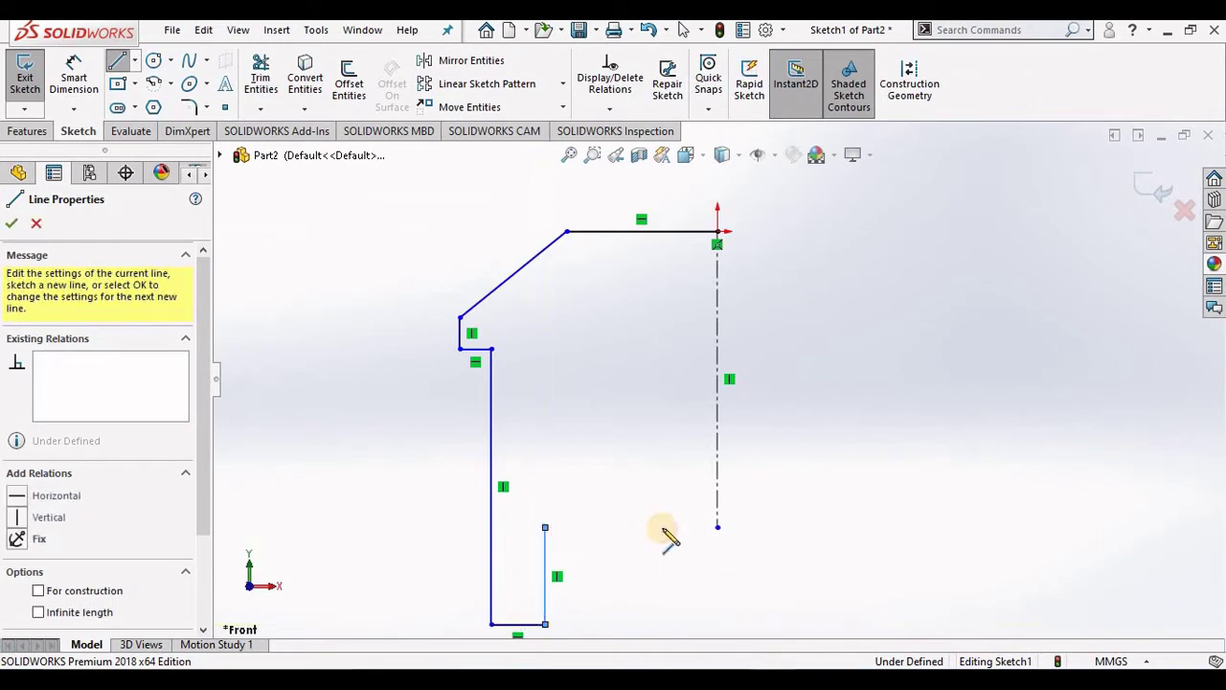
click(718, 527)
key(Escape)
Select all half-outline lines and mirror them across the centerline into a full symmetric profile
key(z)
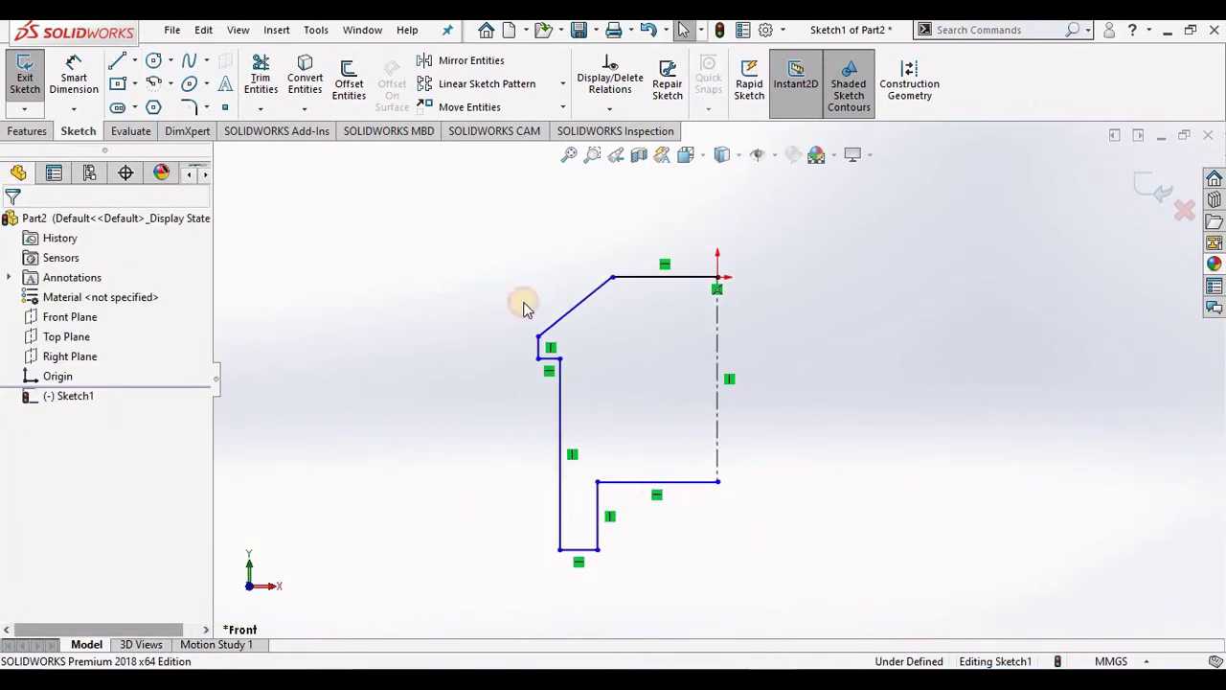
drag(802, 581, 488, 210)
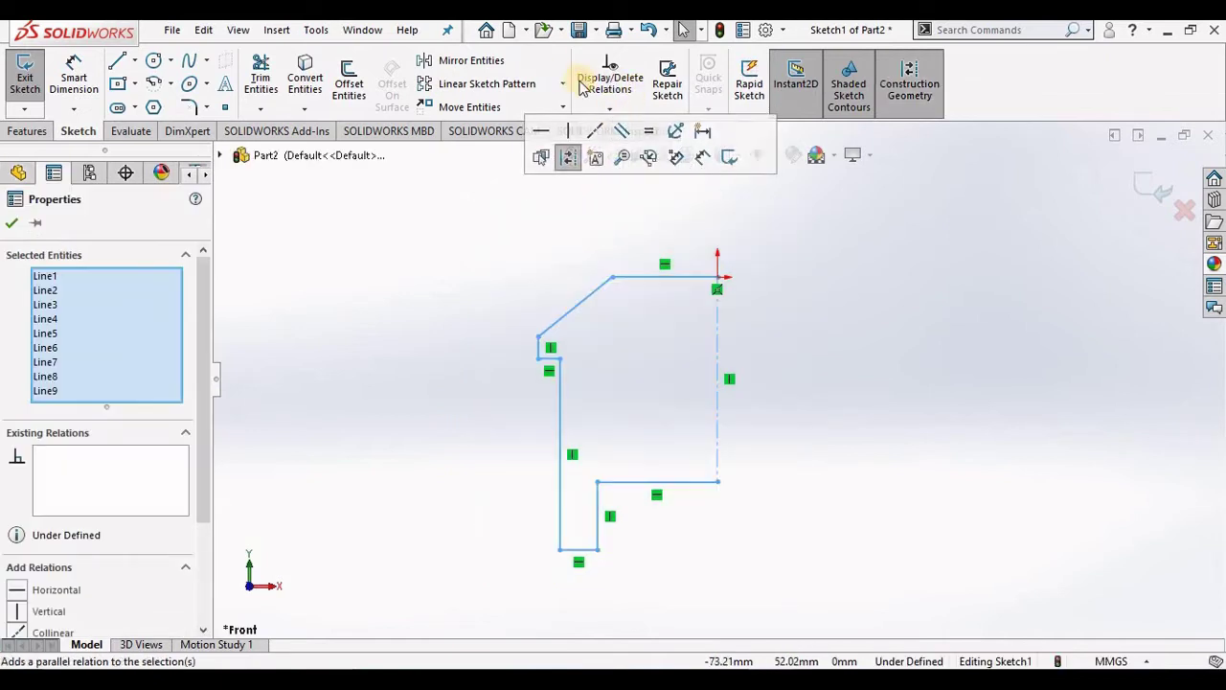
click(487, 63)
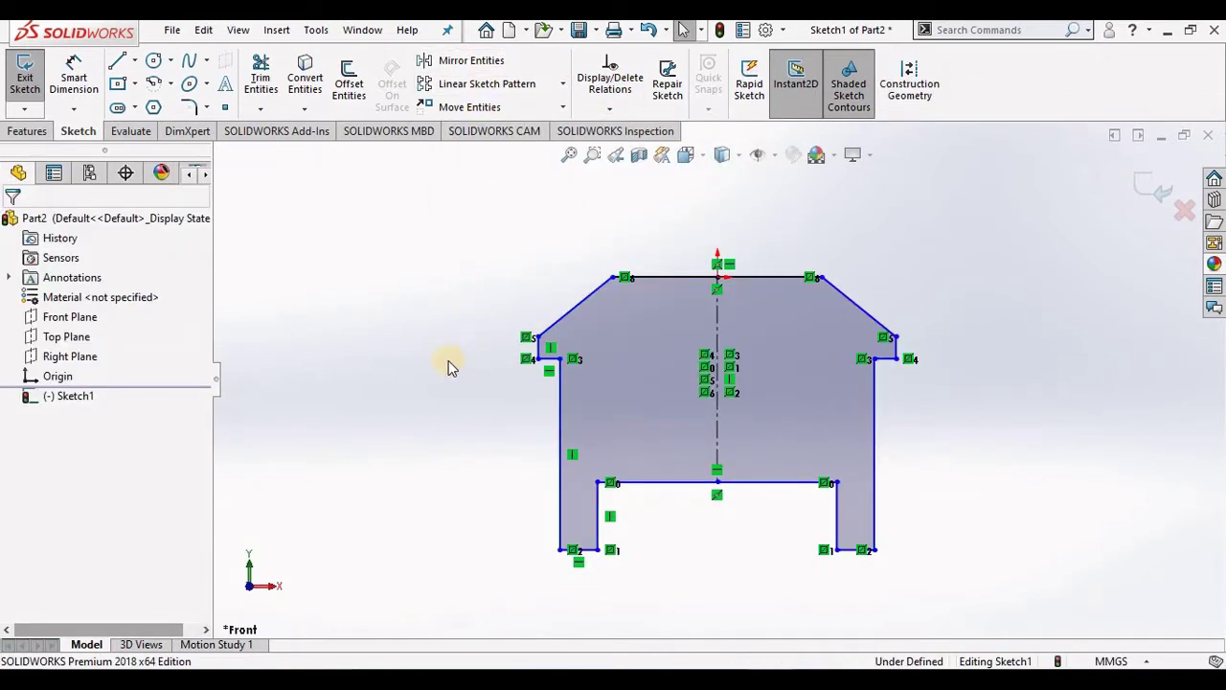
click(77, 76)
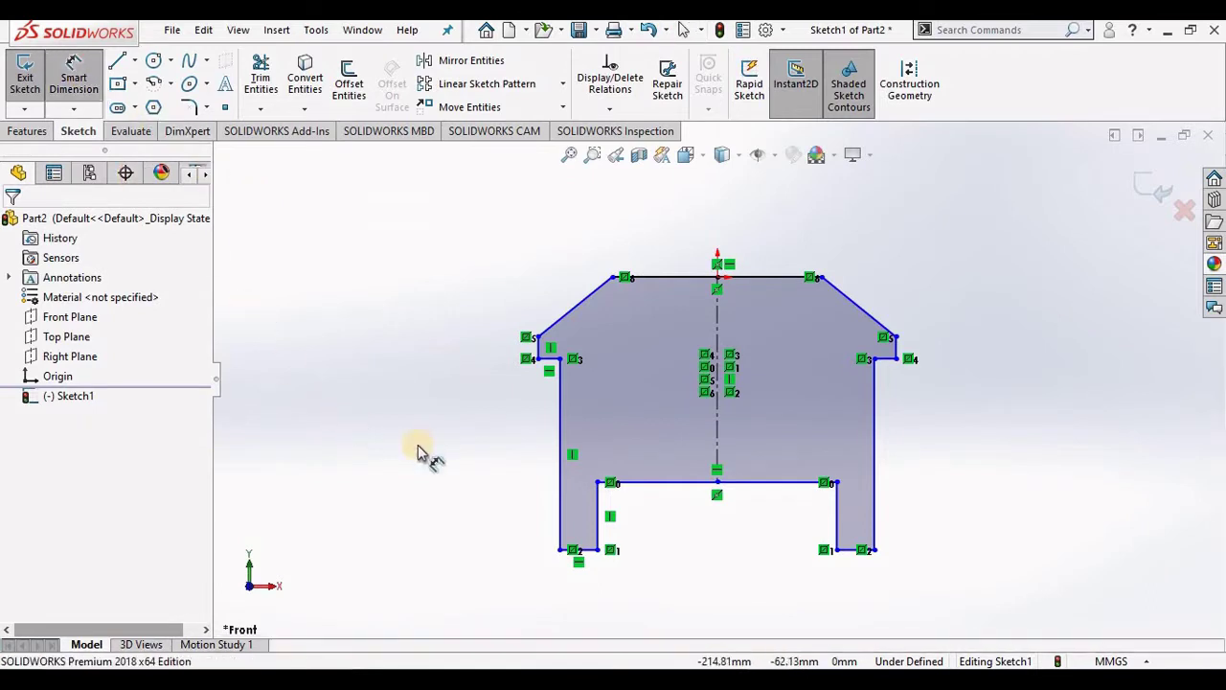
click(877, 554)
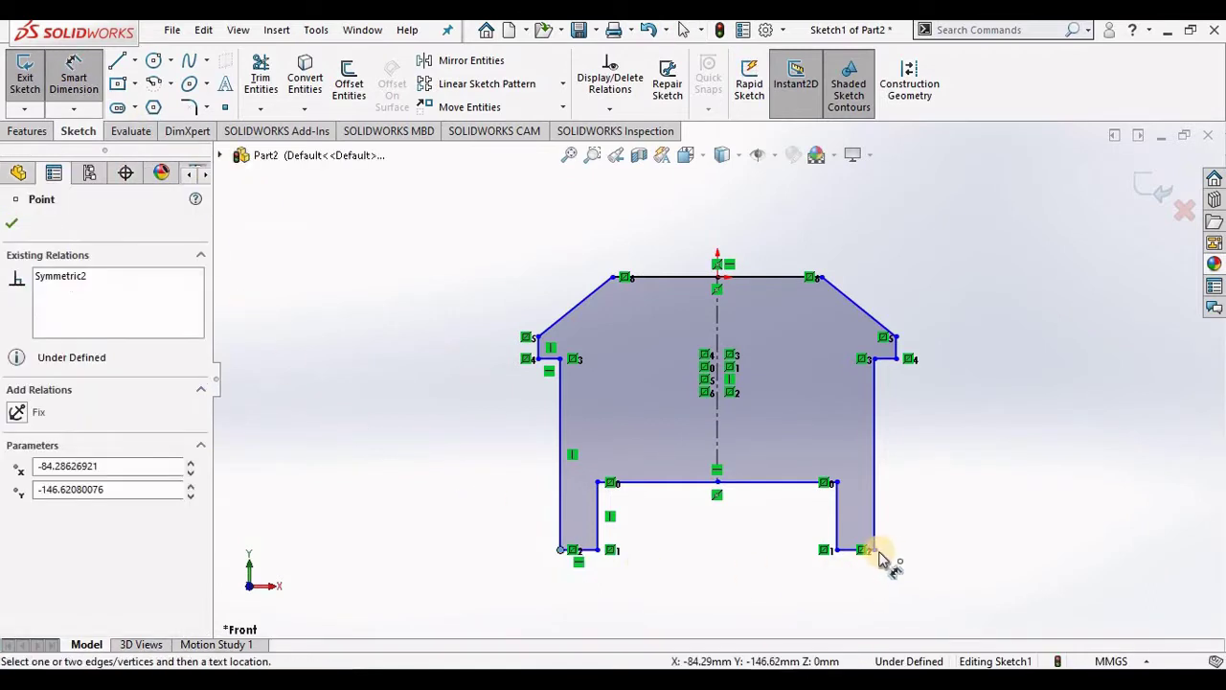
Dimension the bottom overall width to 88 mm and the recess width to 36 mm
click(717, 450)
click(756, 599)
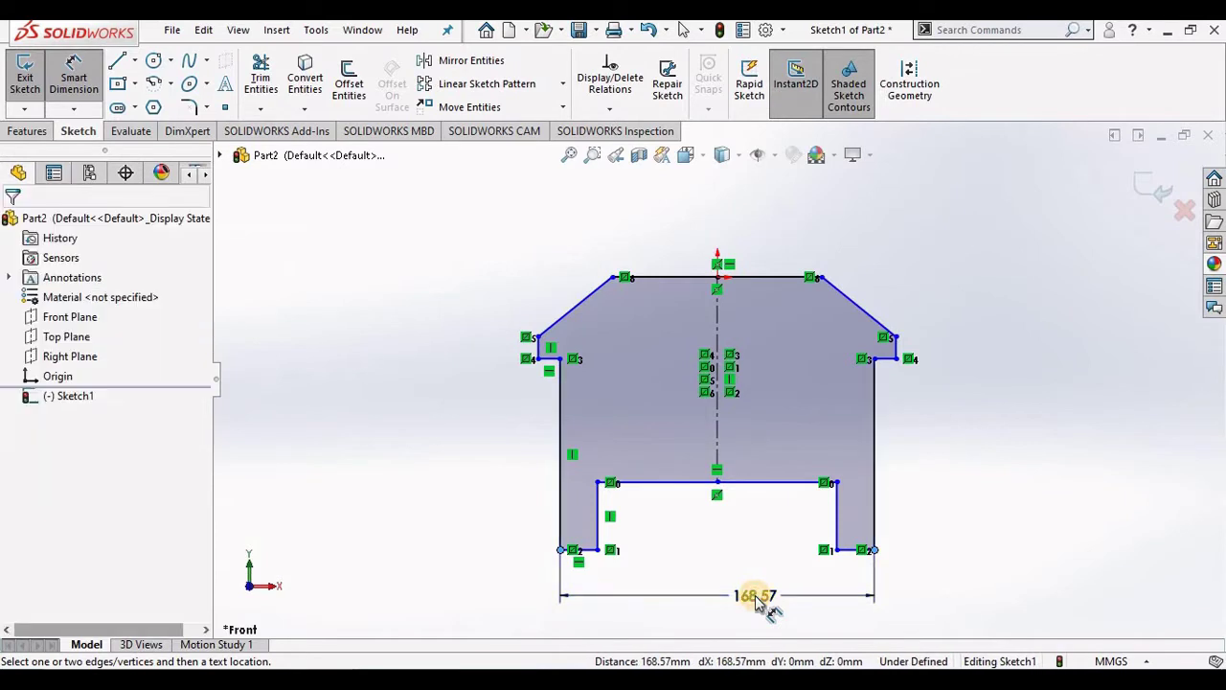
text(8)
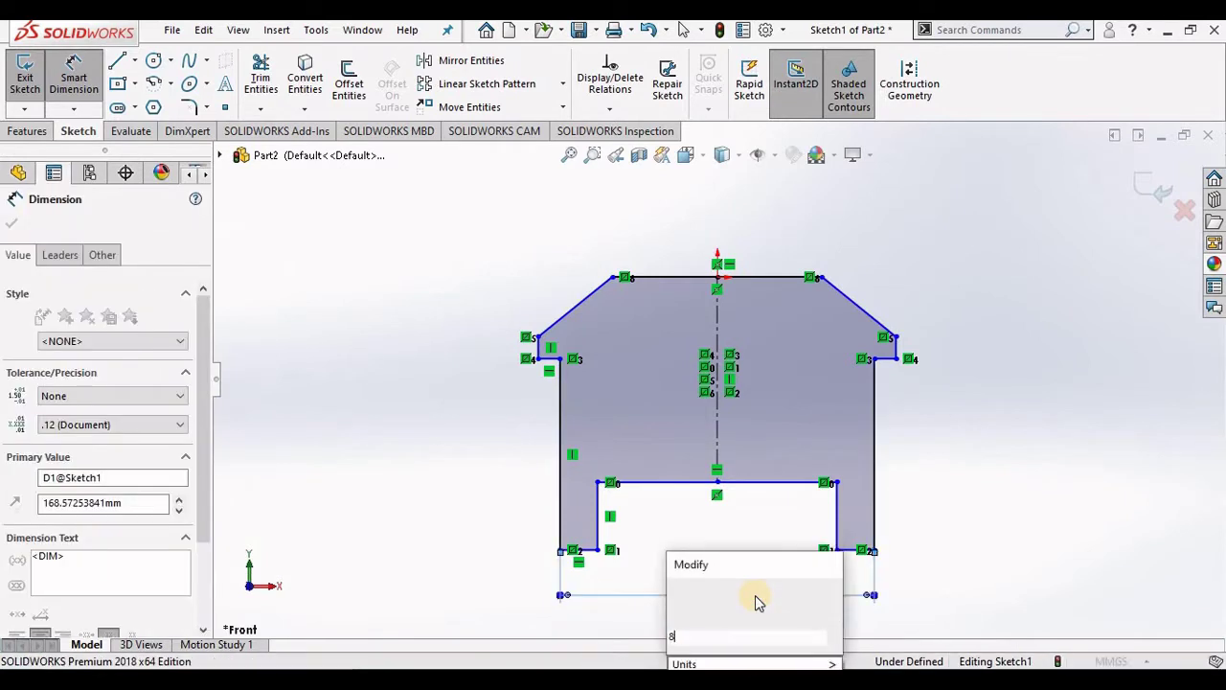
text(8)
key(Return)
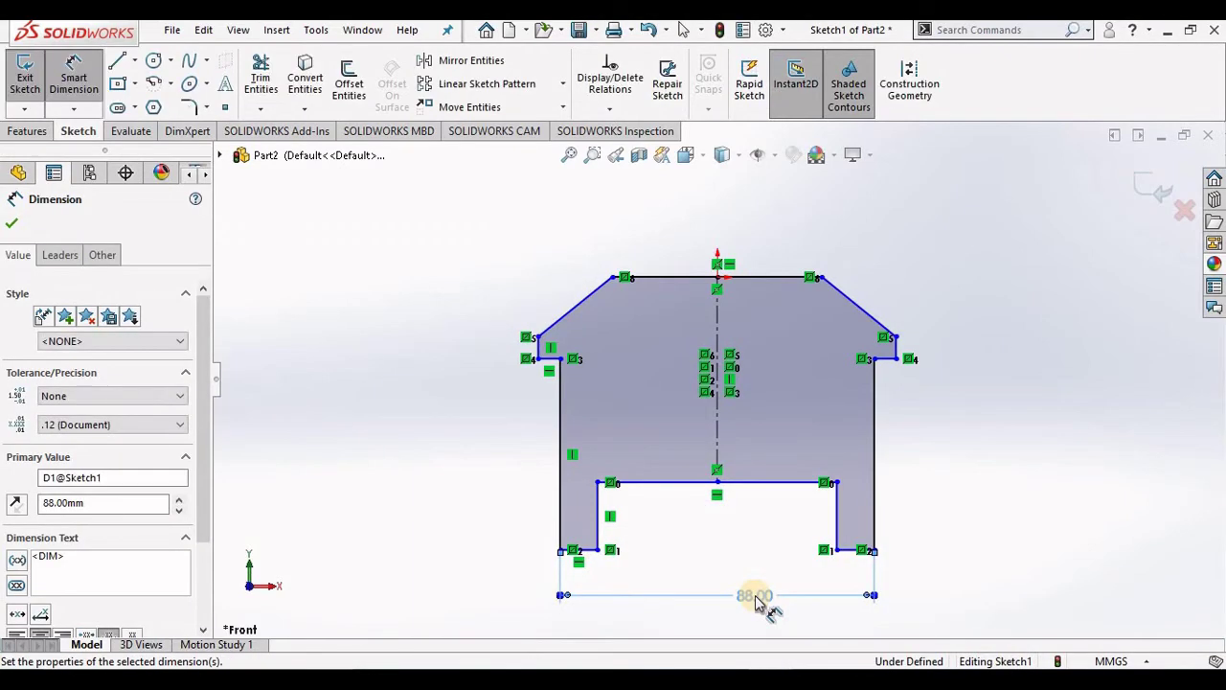
click(767, 481)
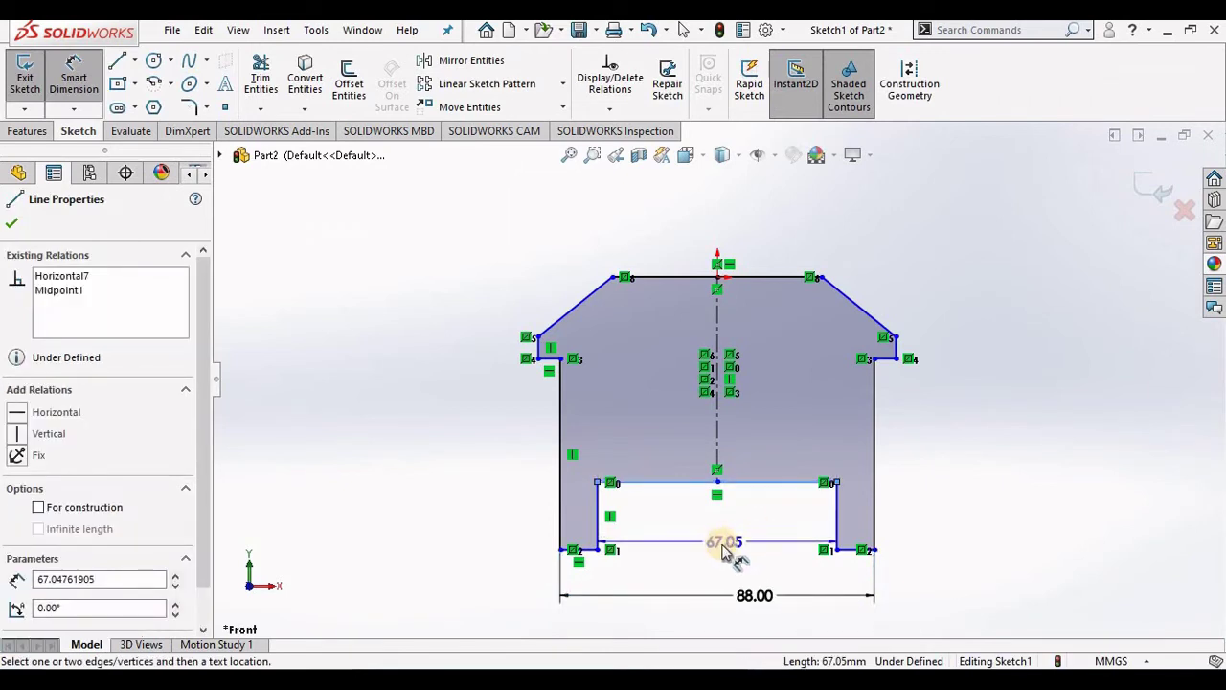
click(725, 544)
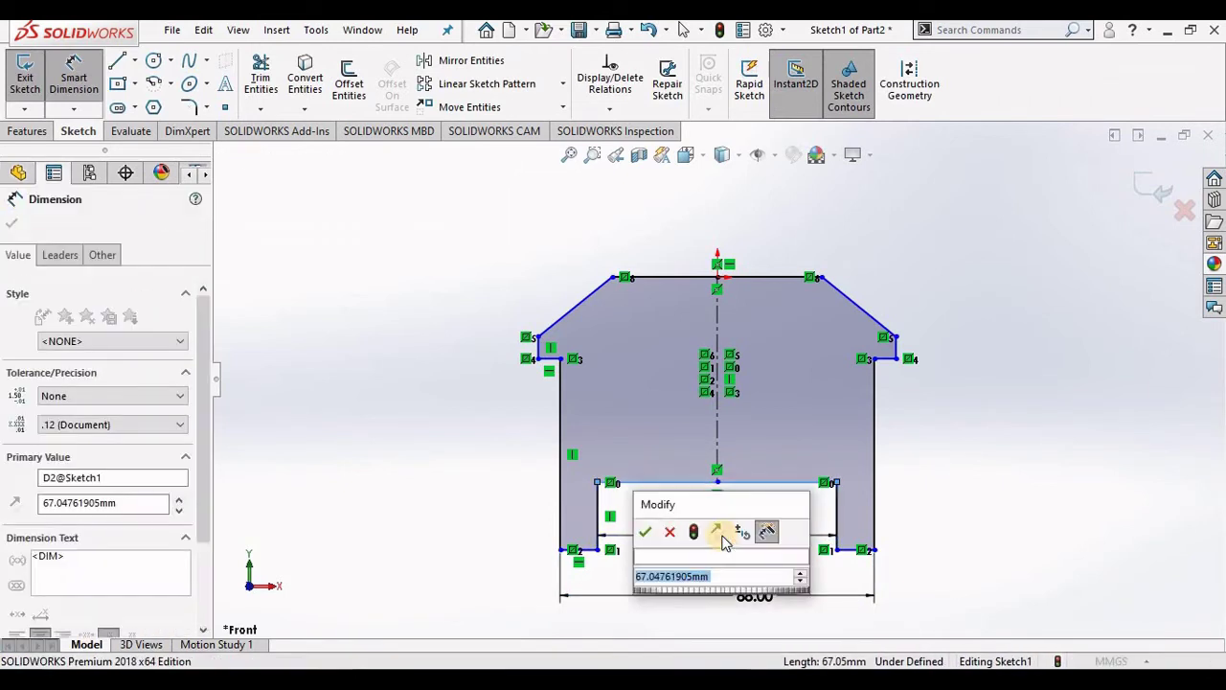
text(36)
key(Return)
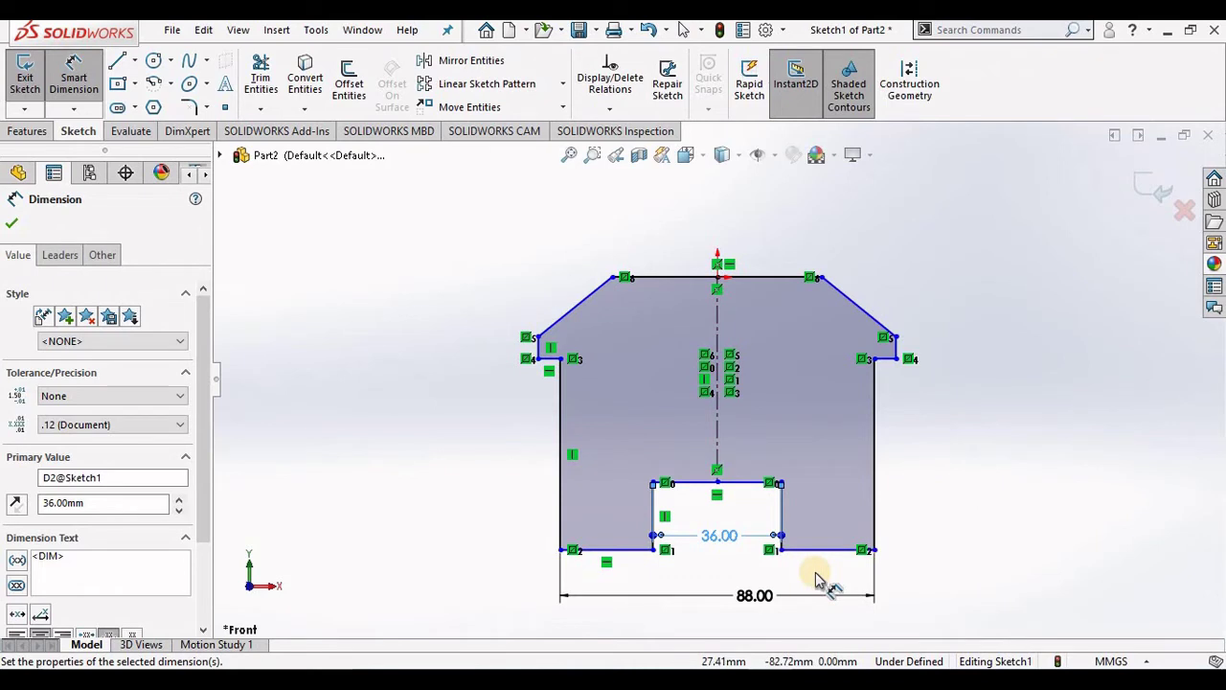
Change the bottom width to 76 mm, add an 88 mm shoulder width and a 60 mm top edge
double_click(756, 596)
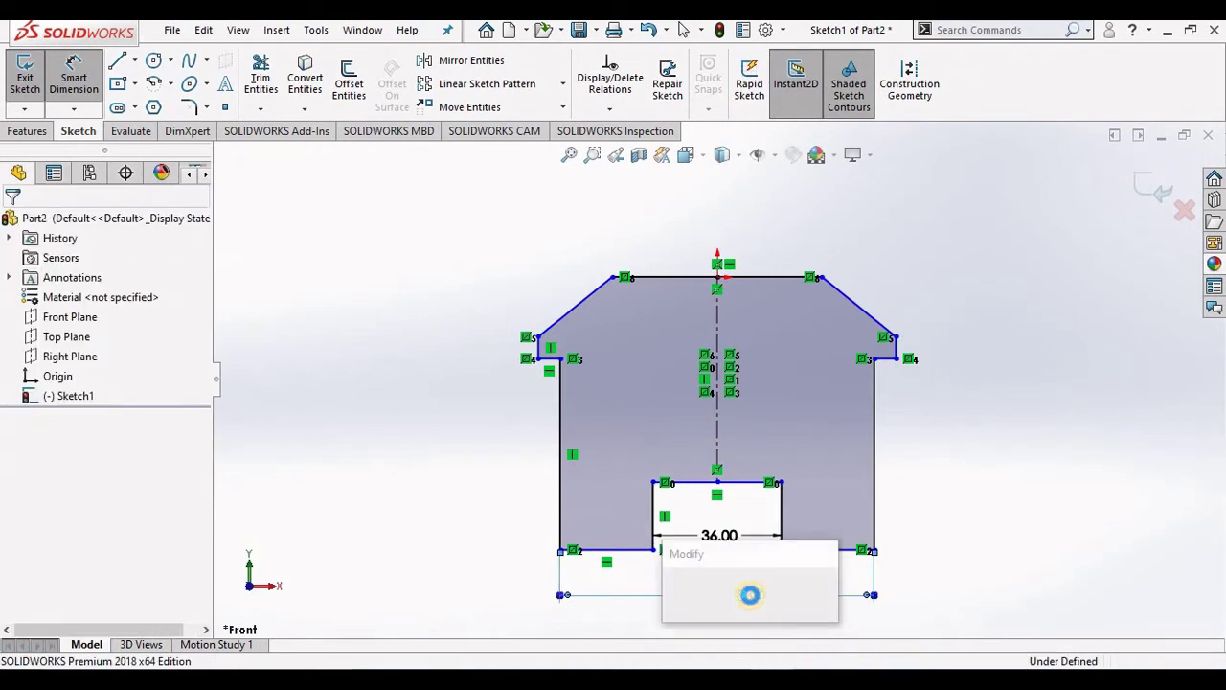
text(76)
key(Return)
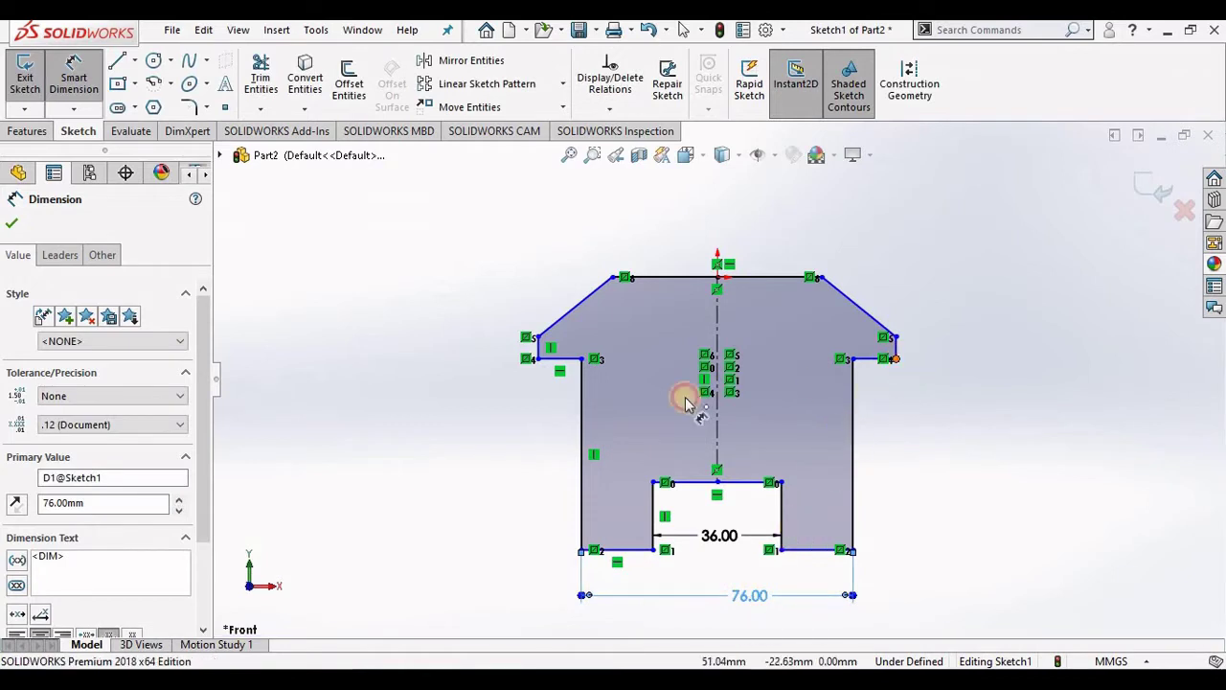
click(533, 364)
click(538, 360)
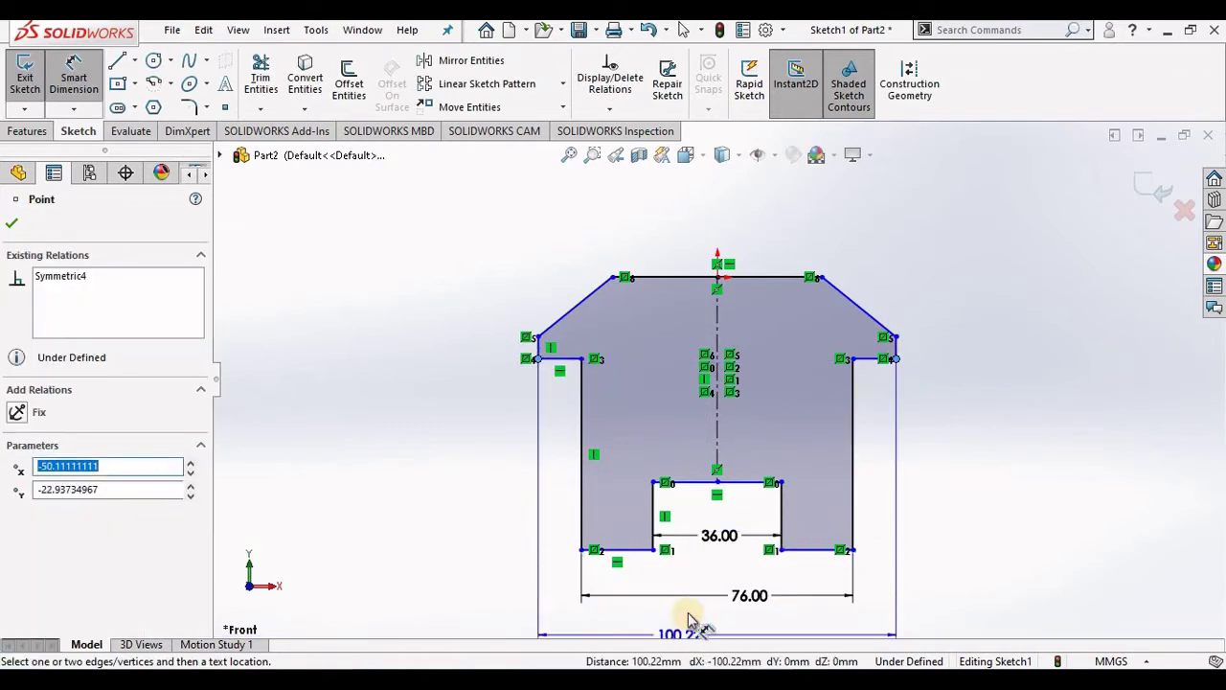
click(704, 624)
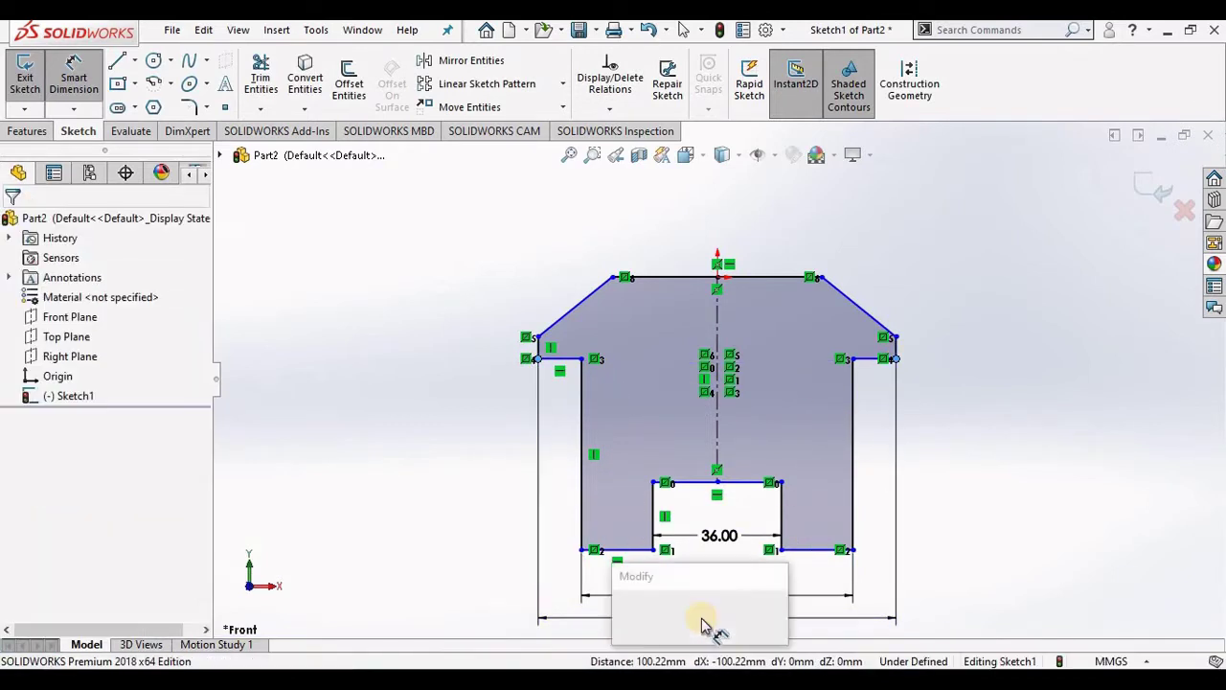
text(88)
key(Return)
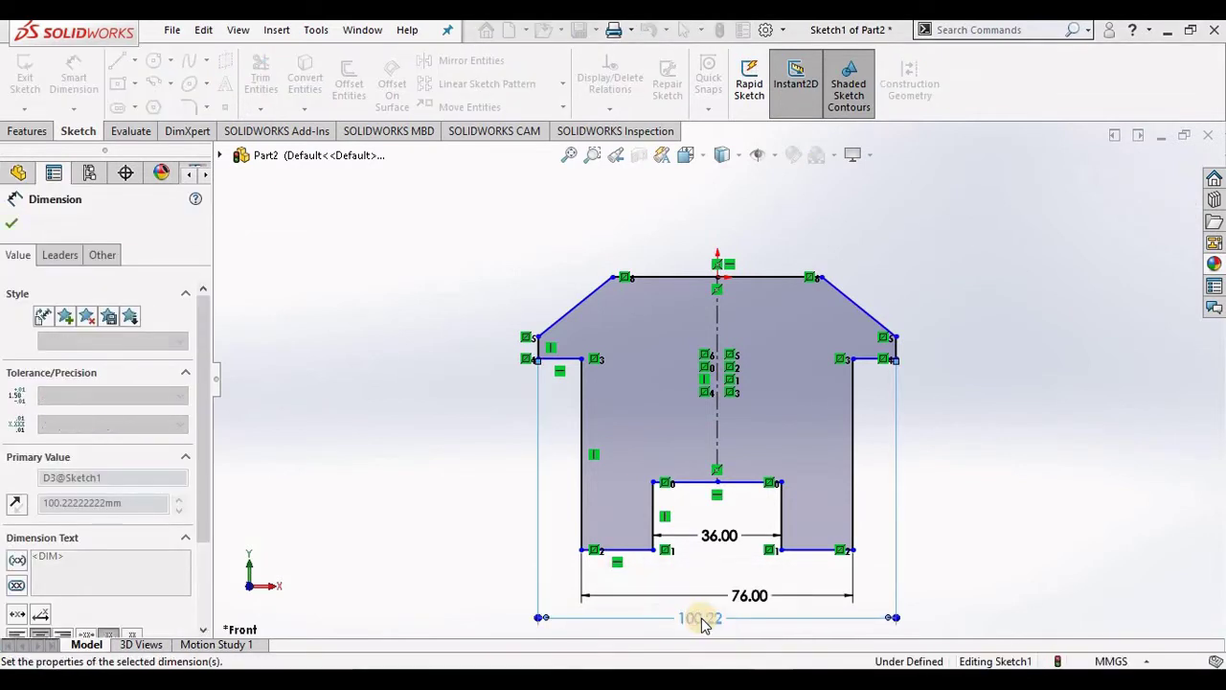
click(776, 272)
click(766, 249)
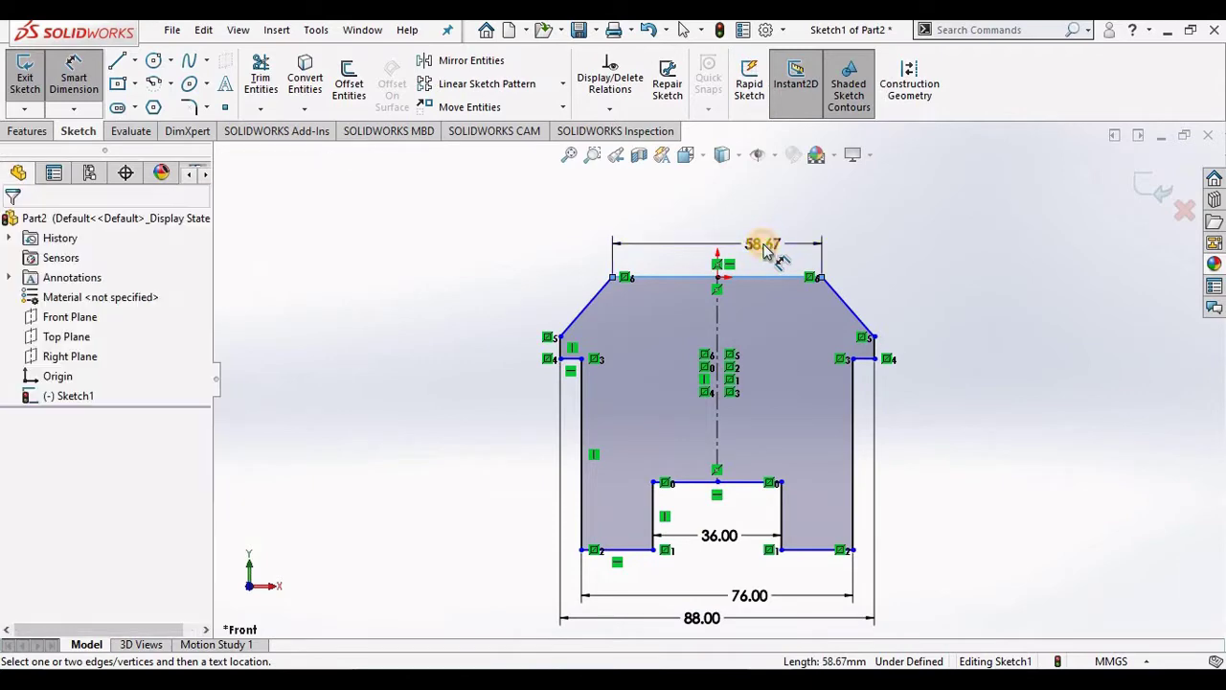
text(60)
key(Return)
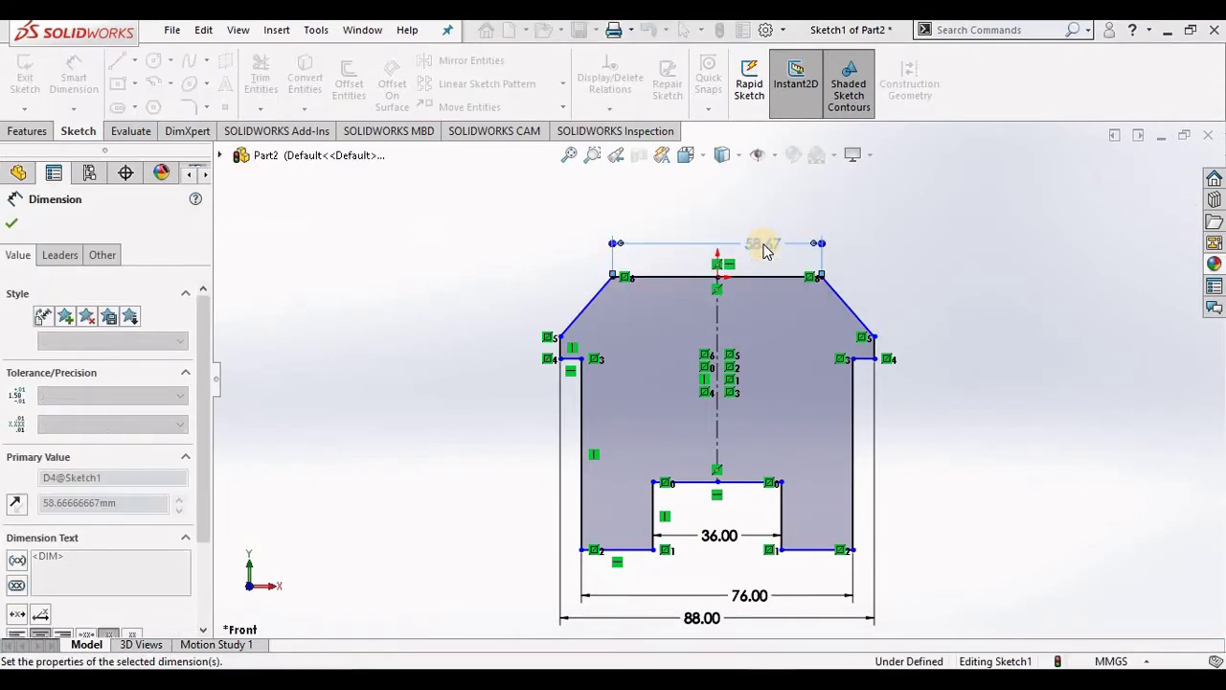
Dimension the shoulder step to 5 mm and the slanted section height to 36 mm
scroll(1052, 399, down, 2)
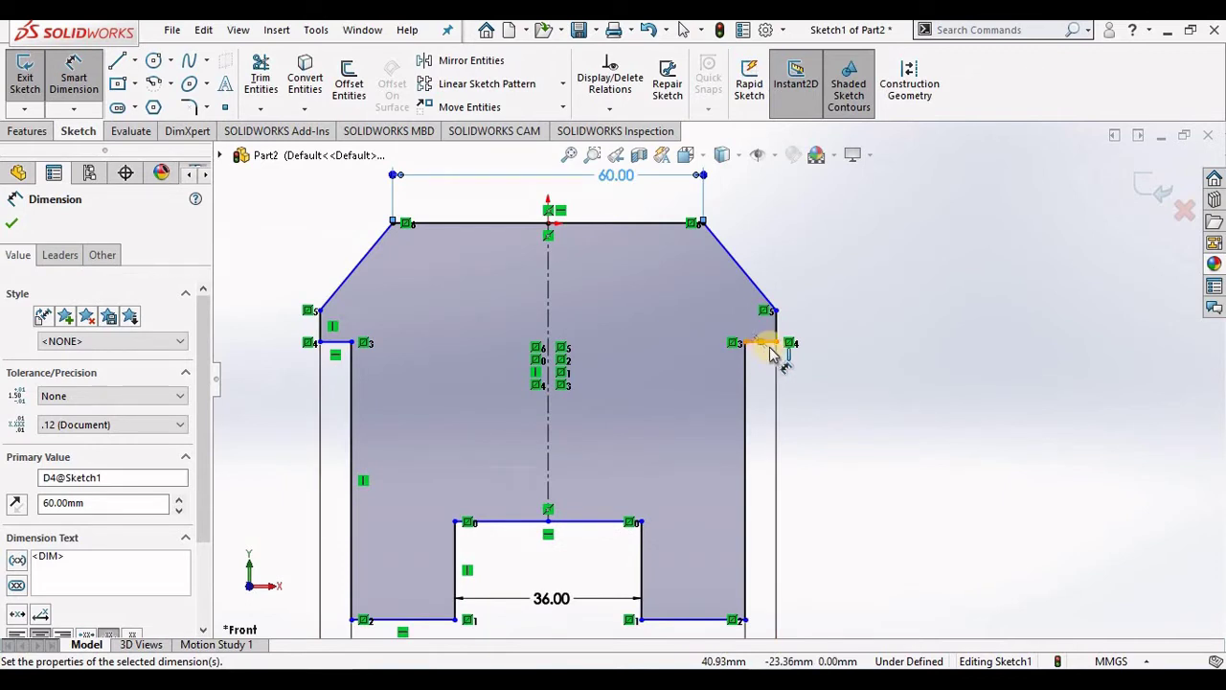
click(814, 333)
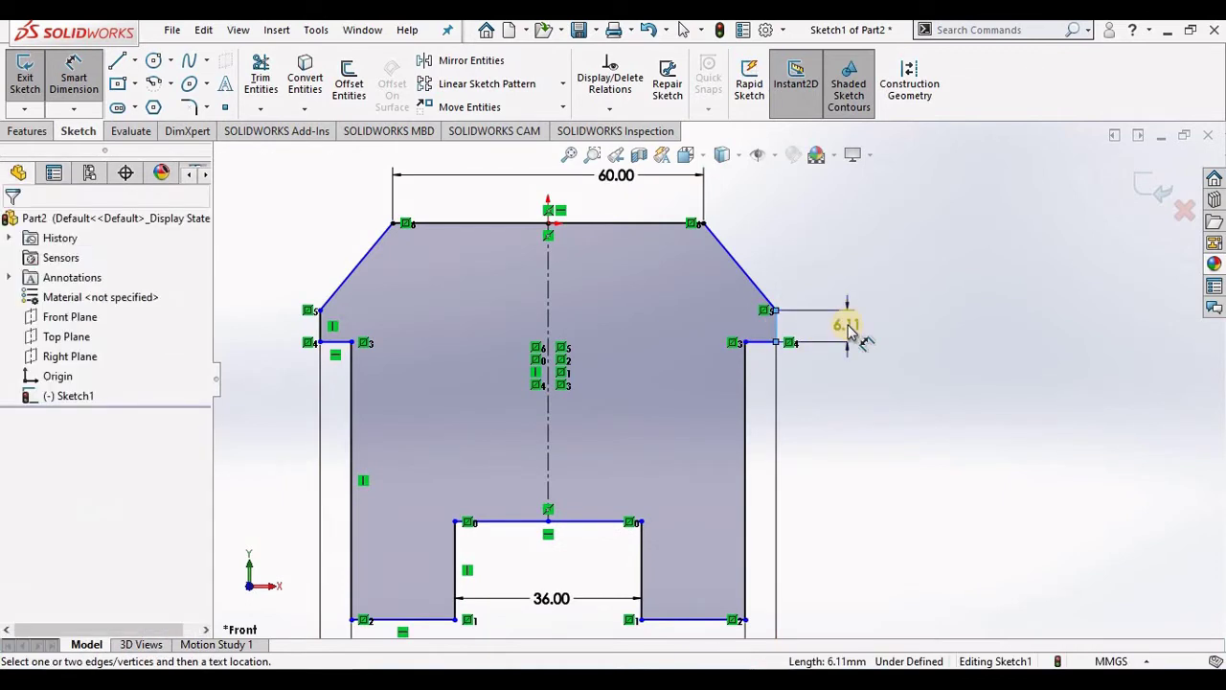
click(849, 326)
text(5)
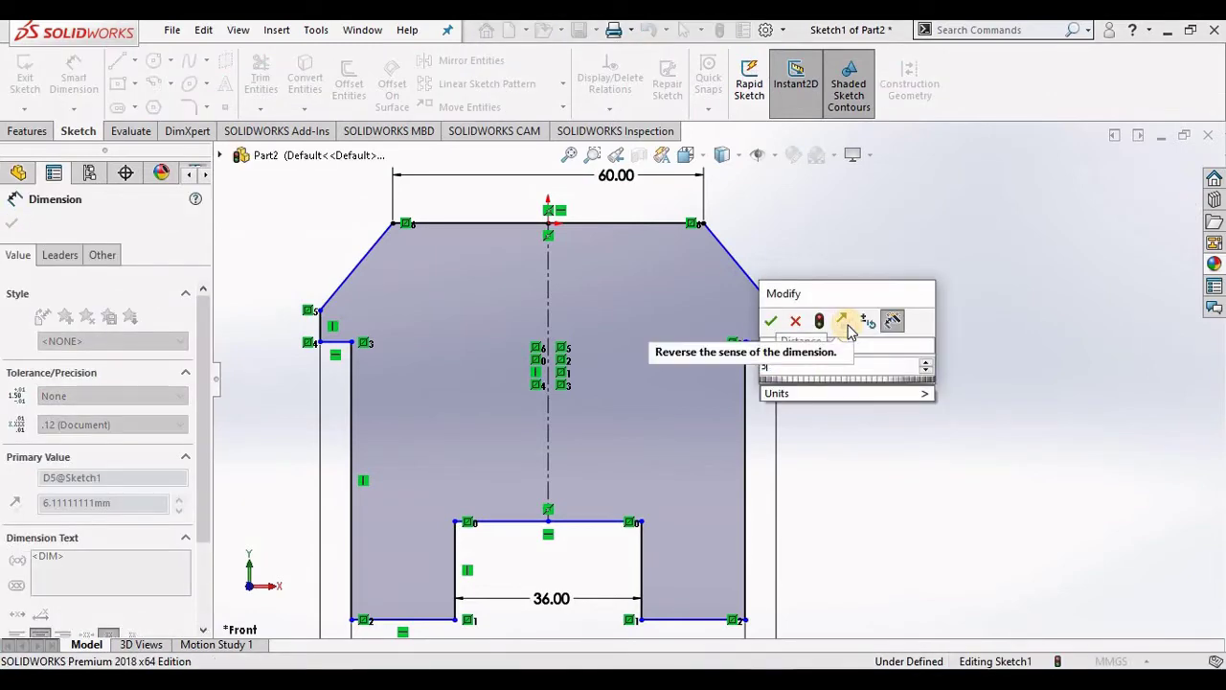
key(Return)
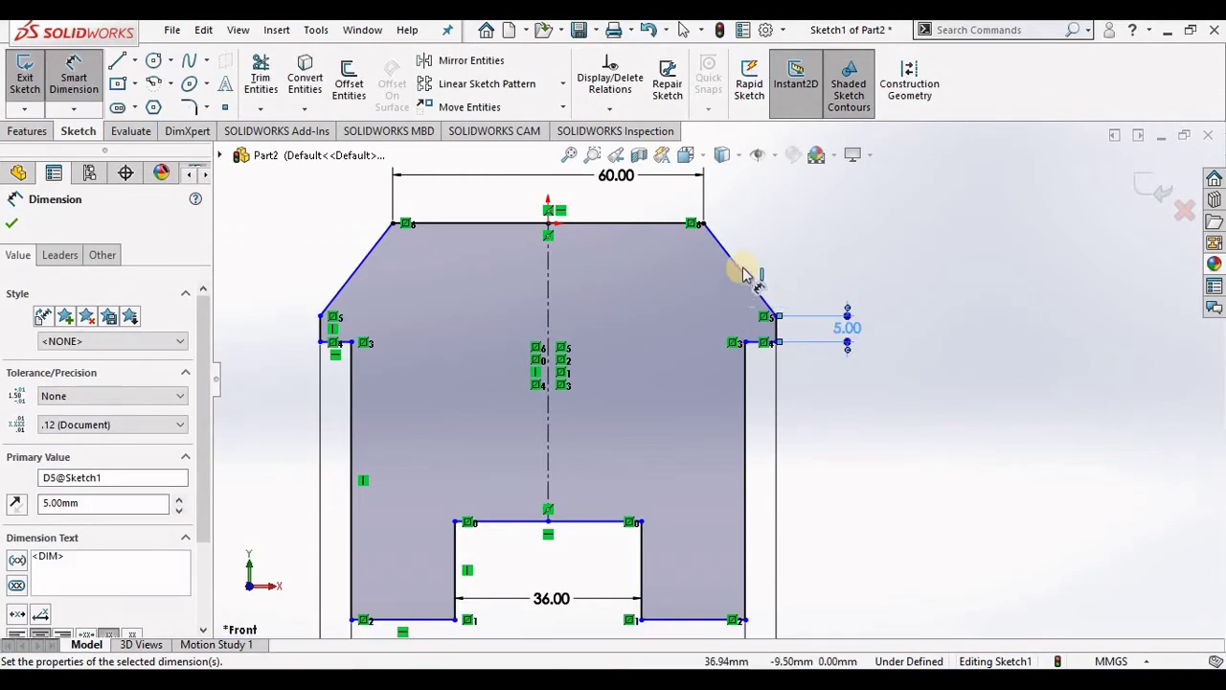
click(744, 272)
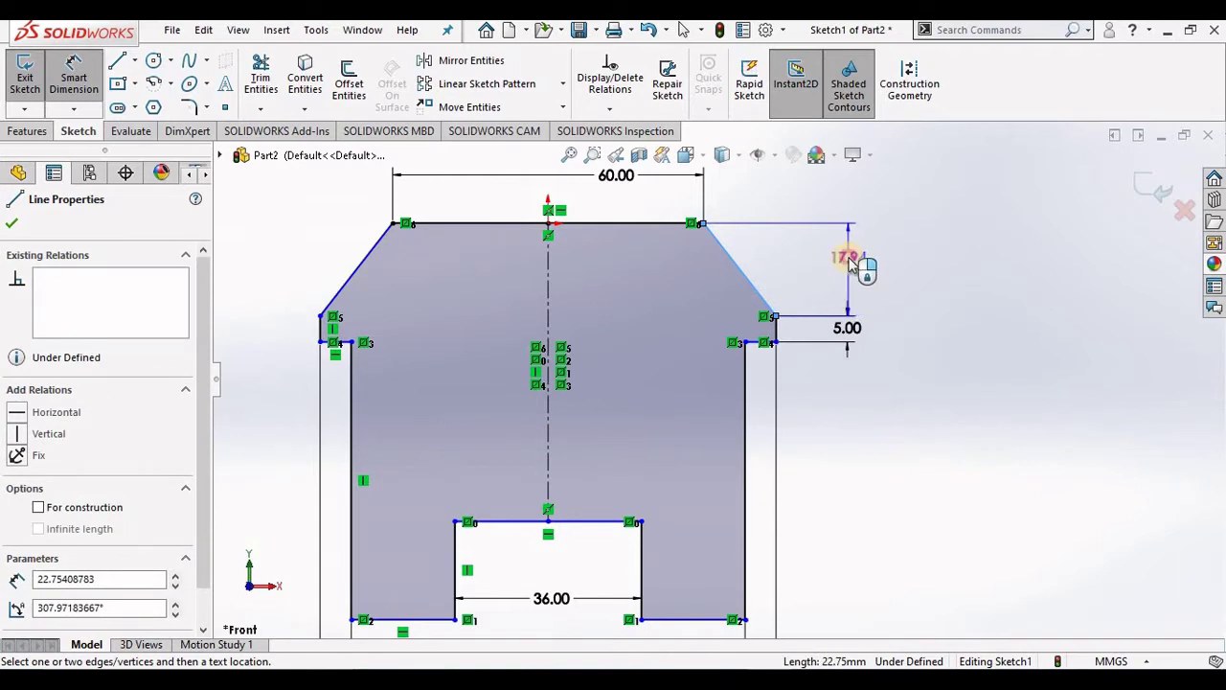
click(850, 264)
text(36)
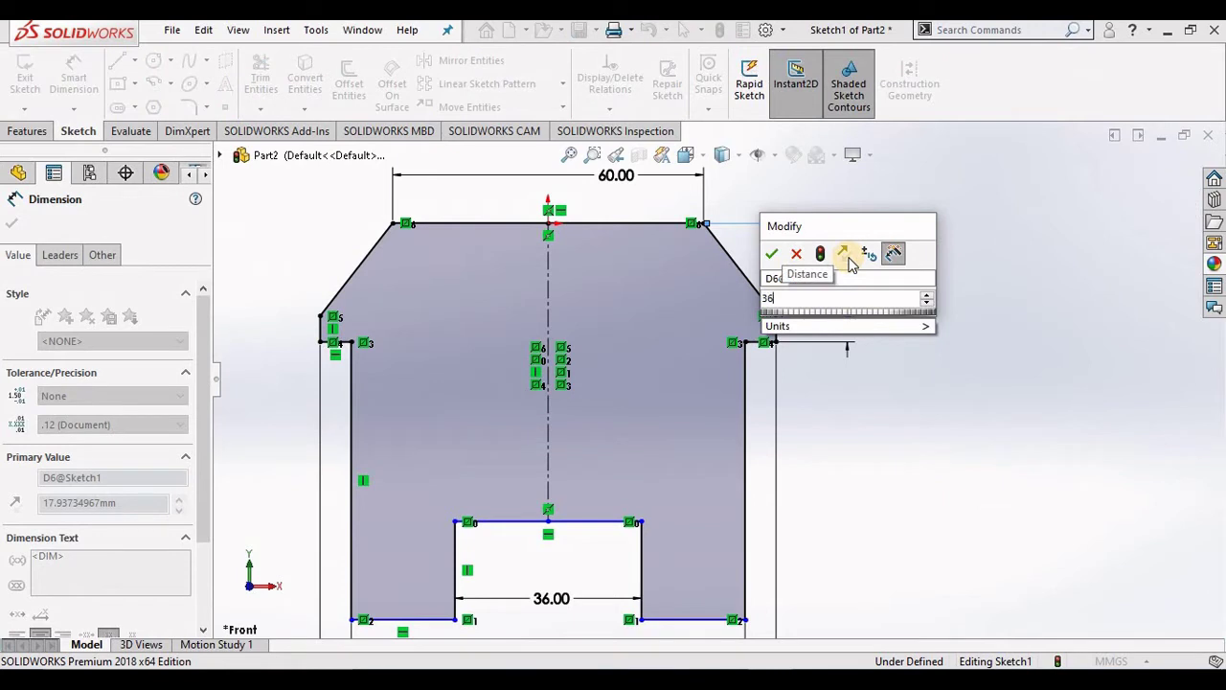
key(Return)
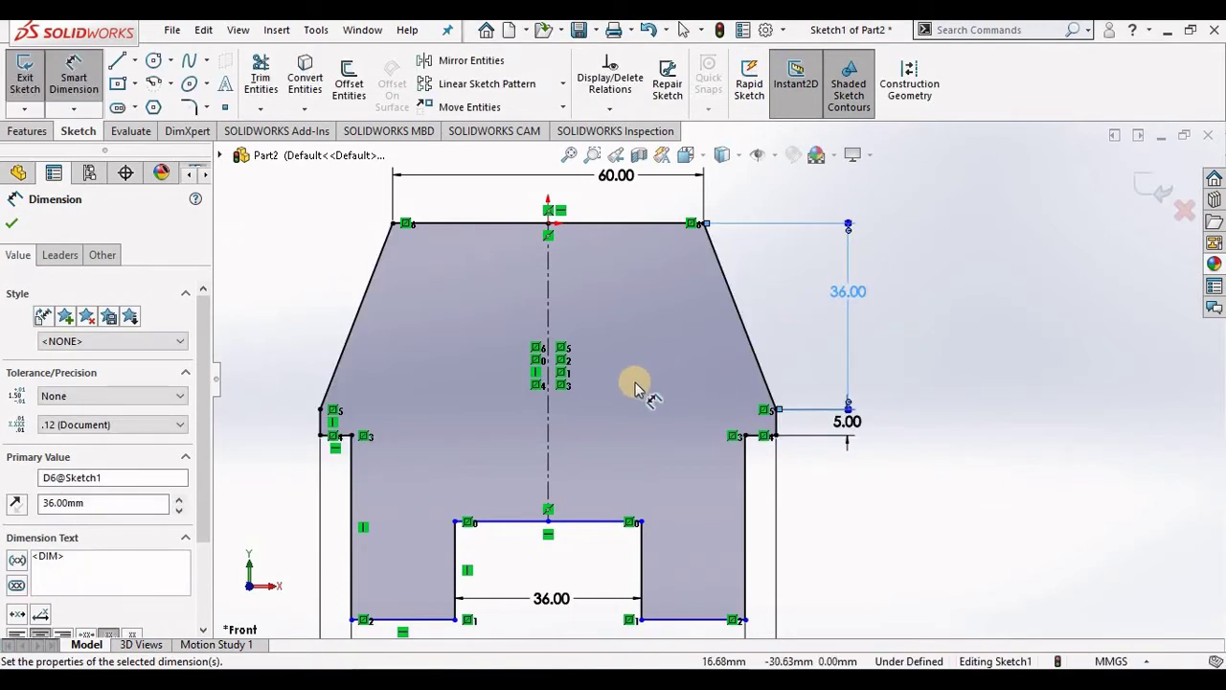
Add a 20 mm slot depth dimension, then test whether the bottom edge still moves
scroll(604, 393, up, 3)
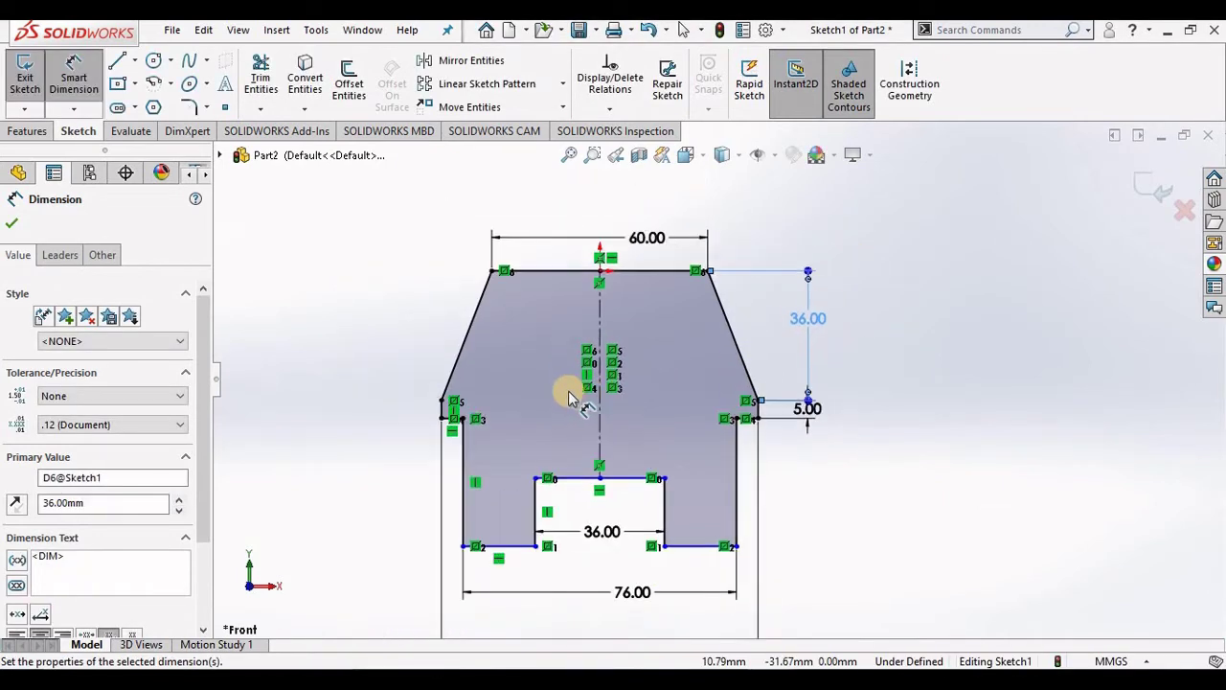
scroll(550, 498, down, 1)
scroll(575, 517, down, 2)
scroll(753, 562, up, 2)
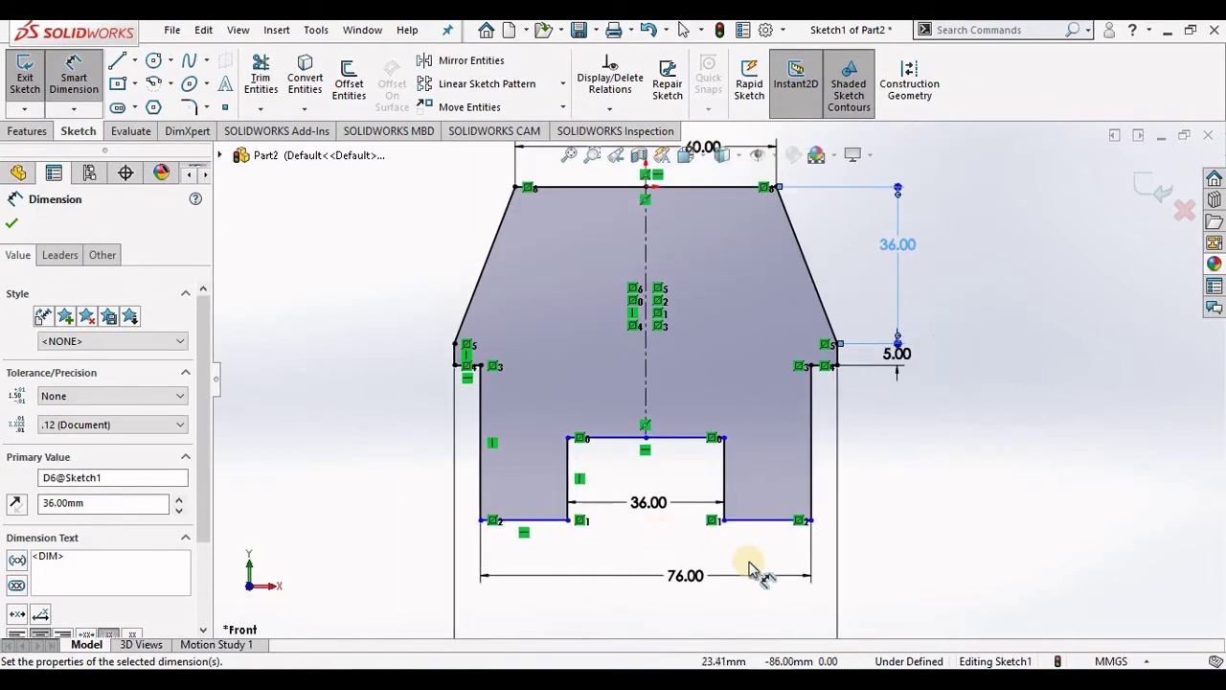
scroll(711, 520, down, 2)
click(776, 446)
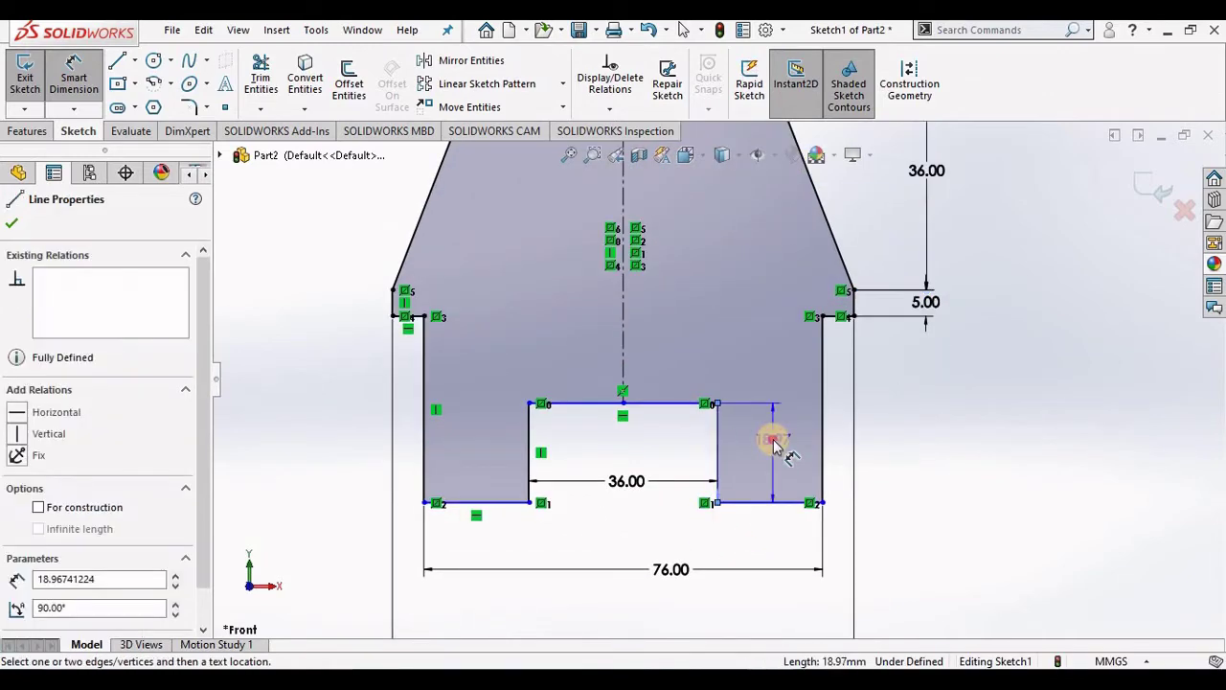
click(775, 446)
text(20)
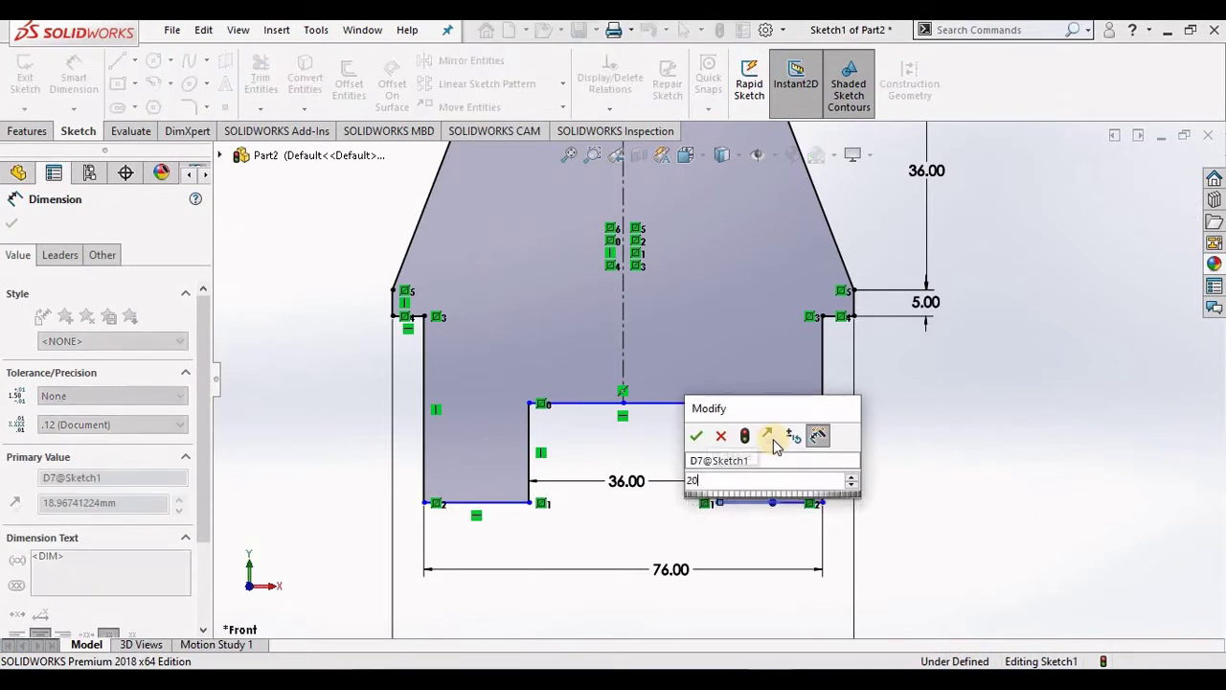
key(Return)
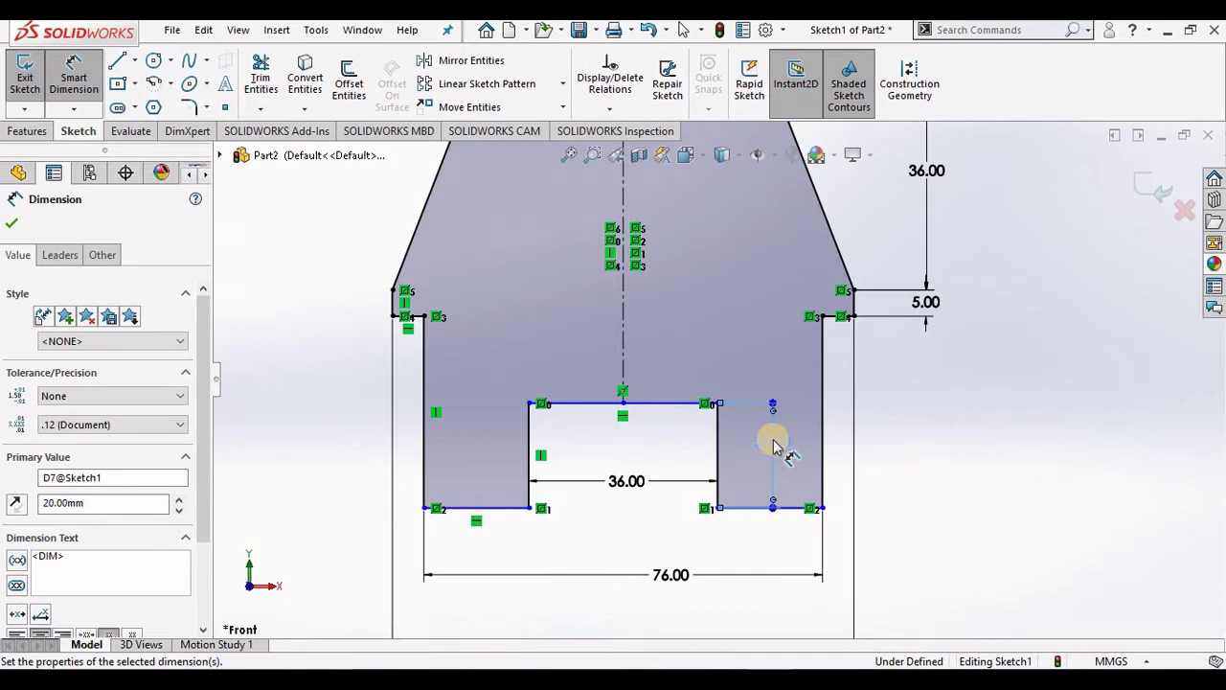
key(Escape)
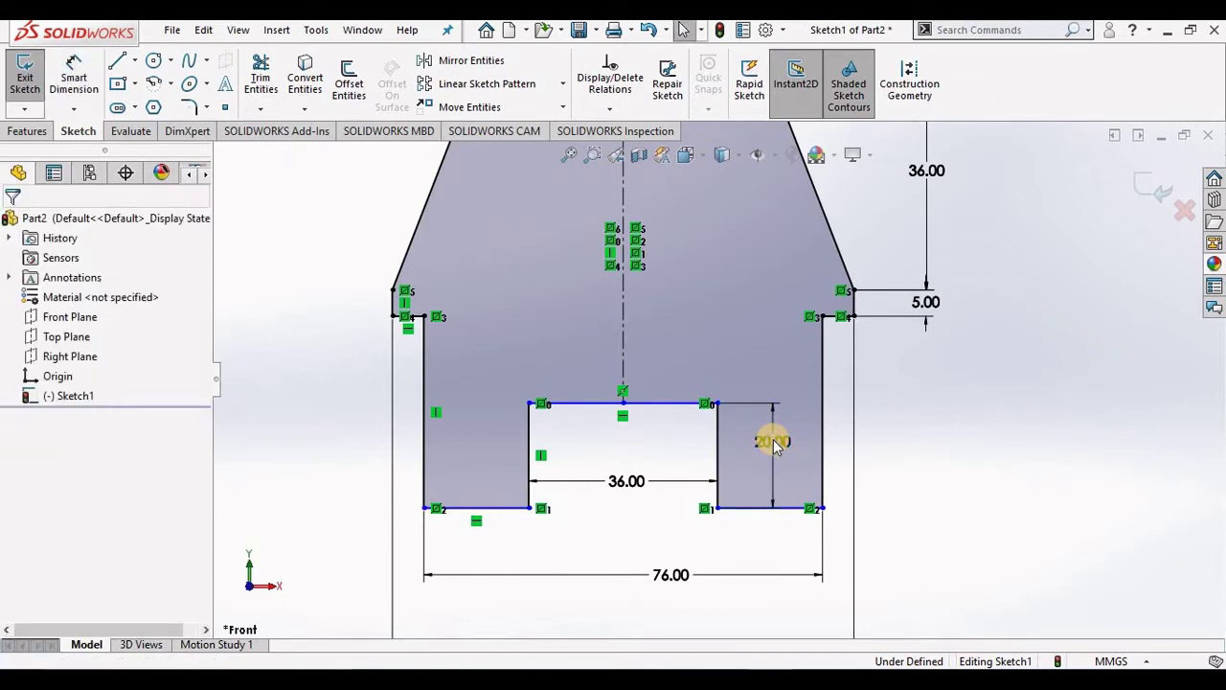
drag(772, 446, 754, 450)
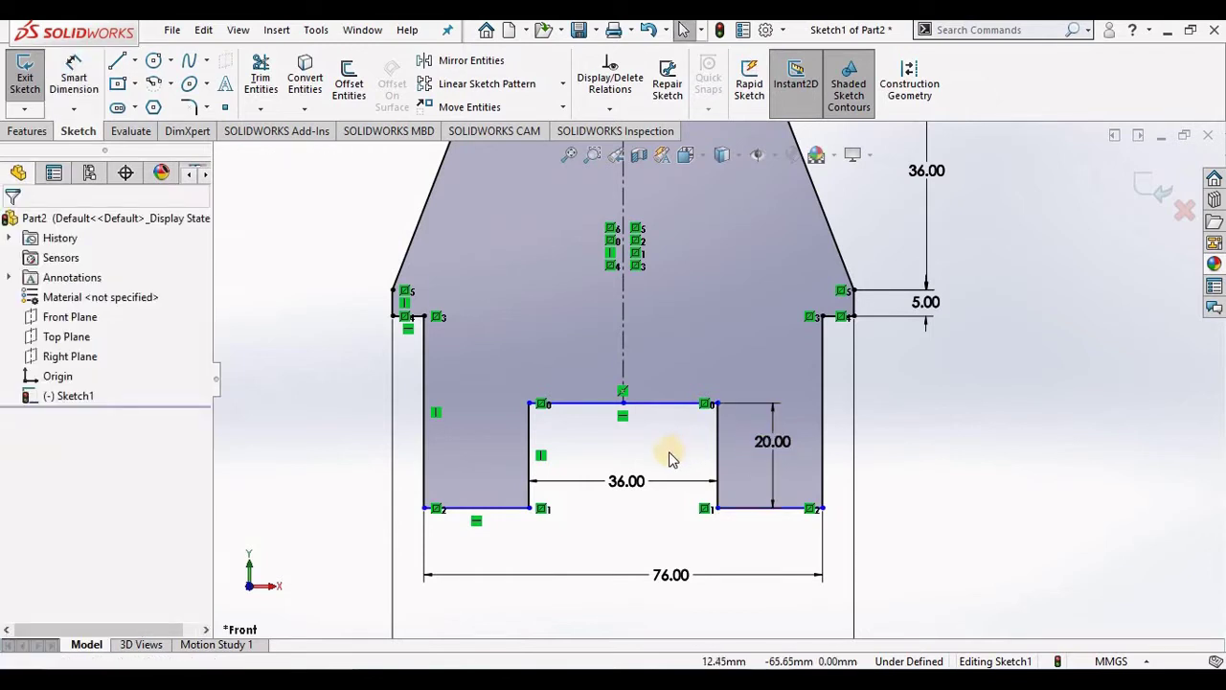
key(z)
drag(560, 490, 567, 502)
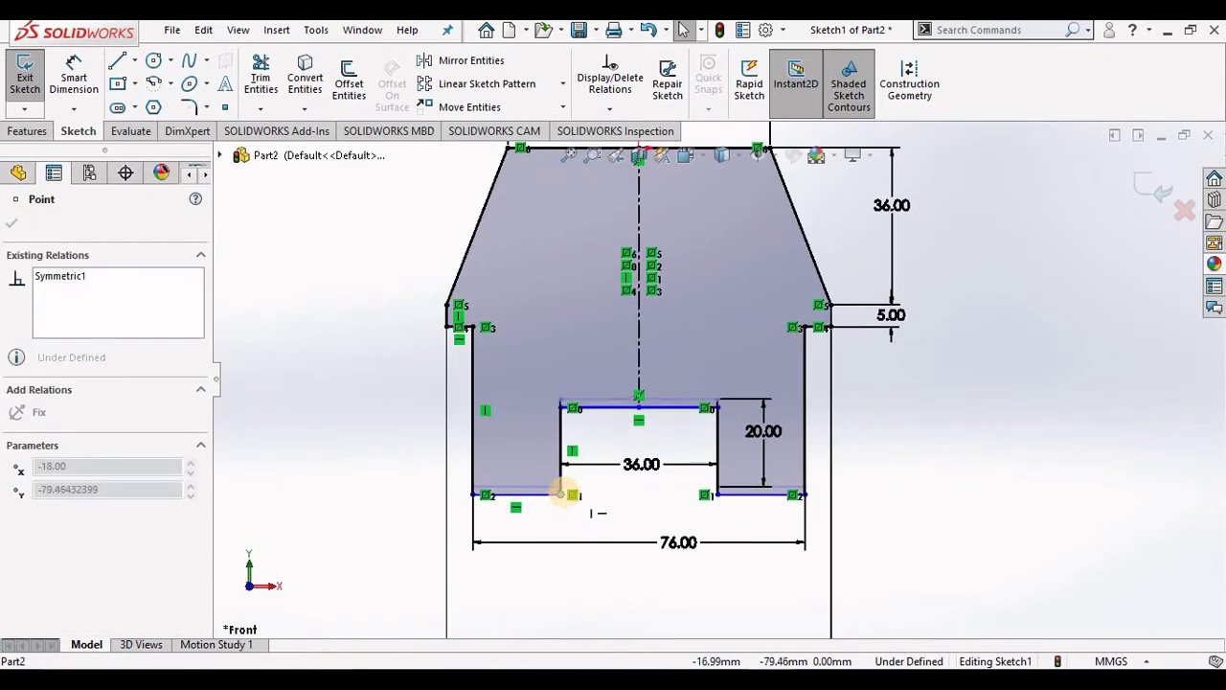
drag(566, 492, 567, 487)
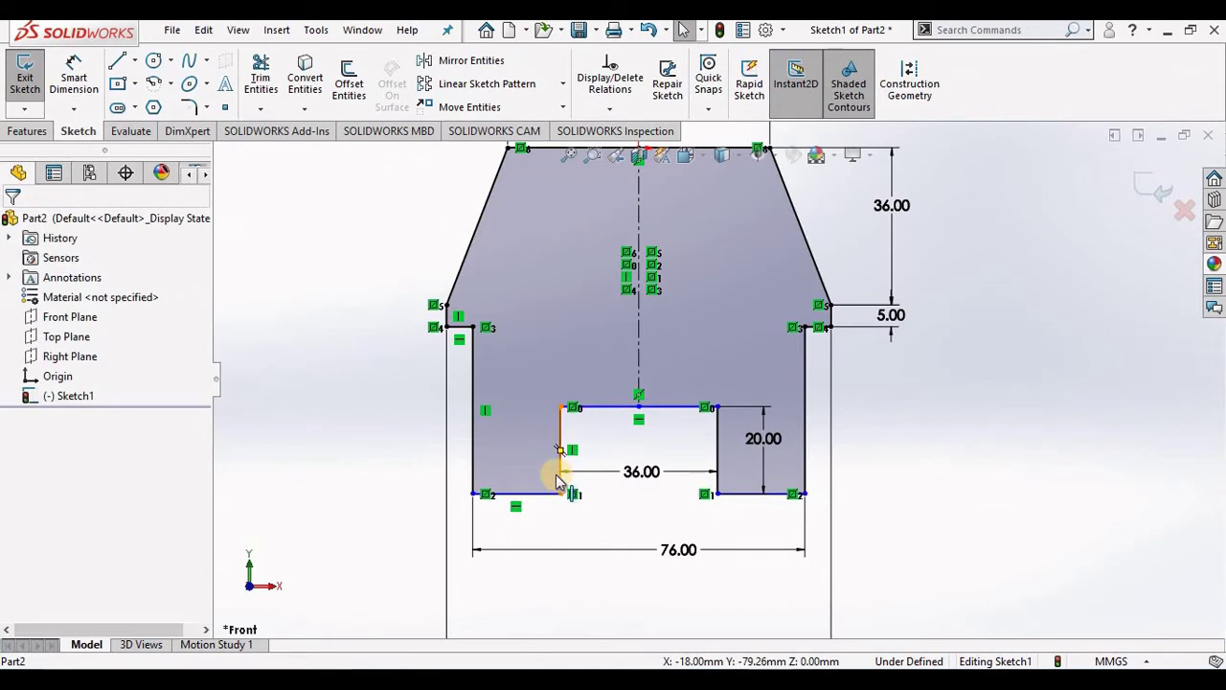
Dimension the right body side to 64 mm, fully defining the sketch
click(74, 82)
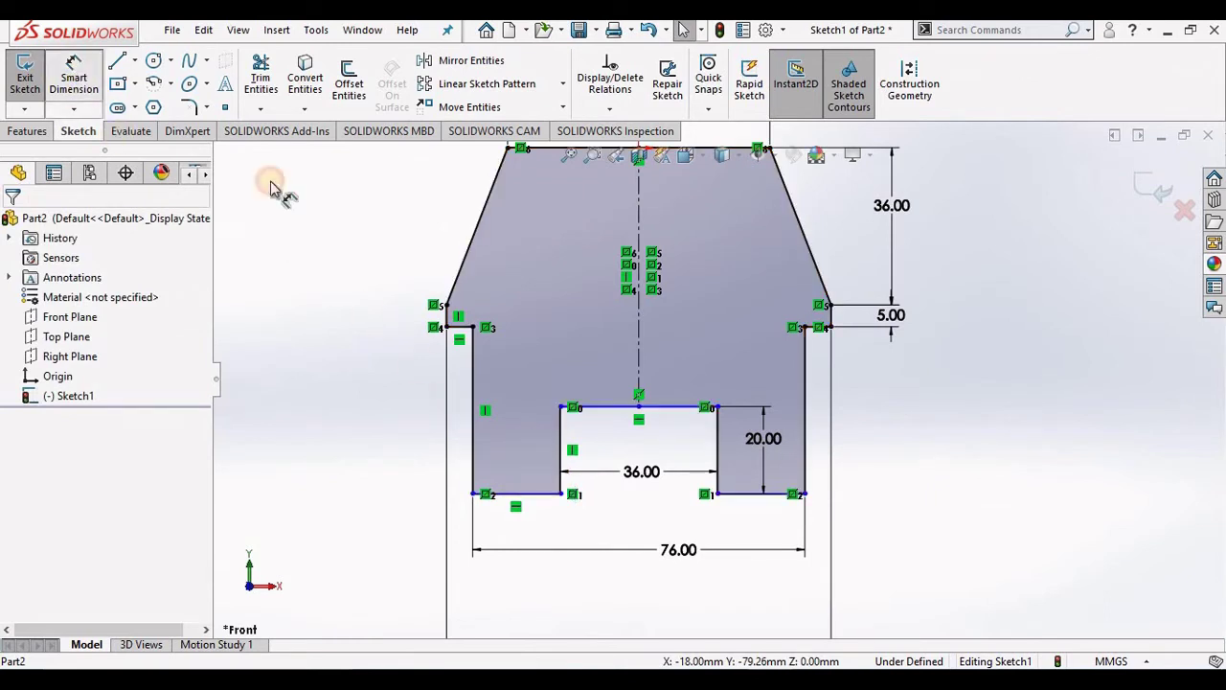
click(803, 393)
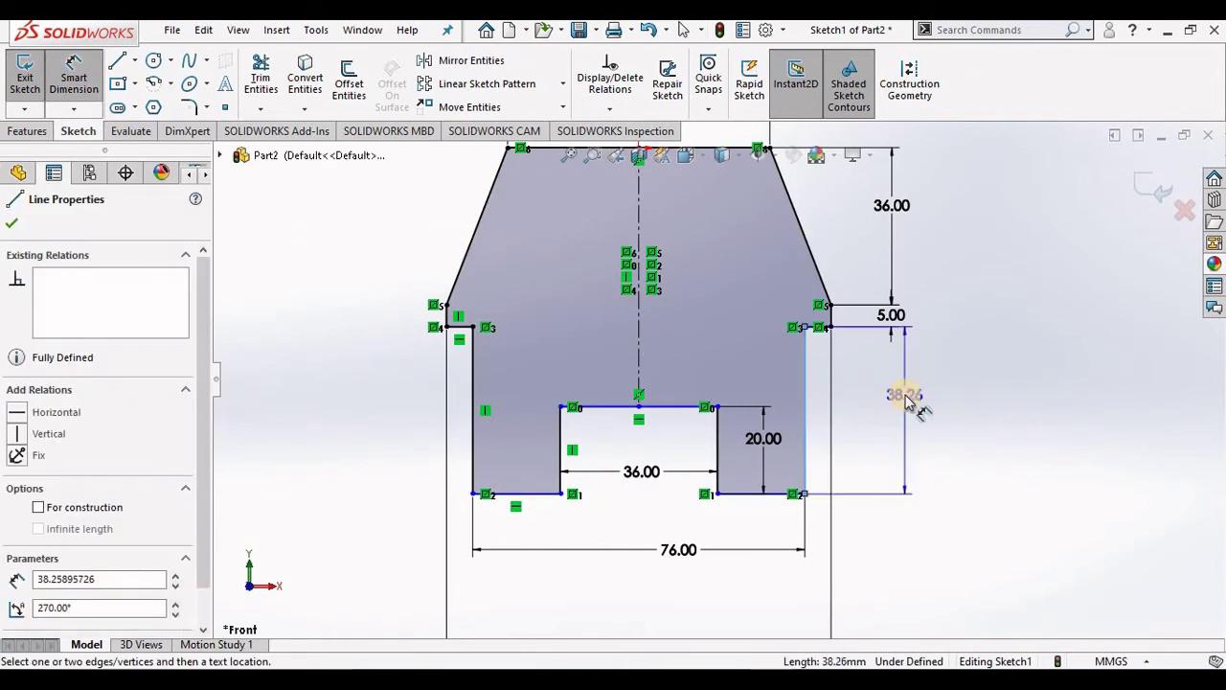
click(891, 403)
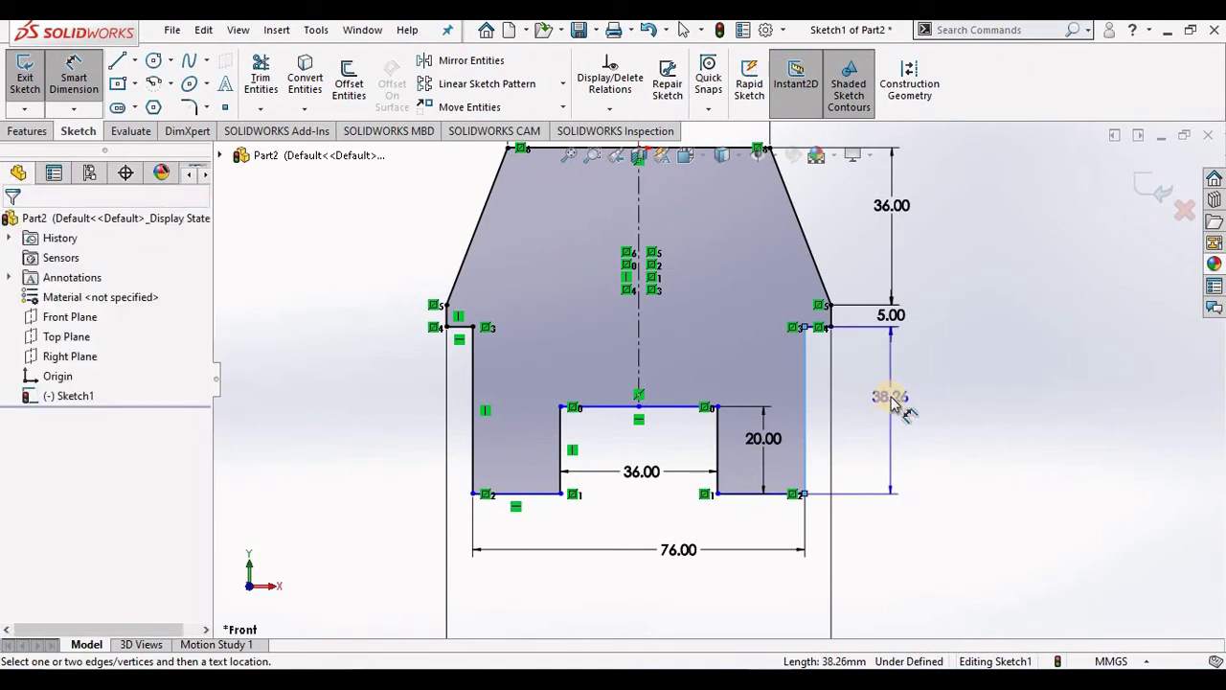
text(64)
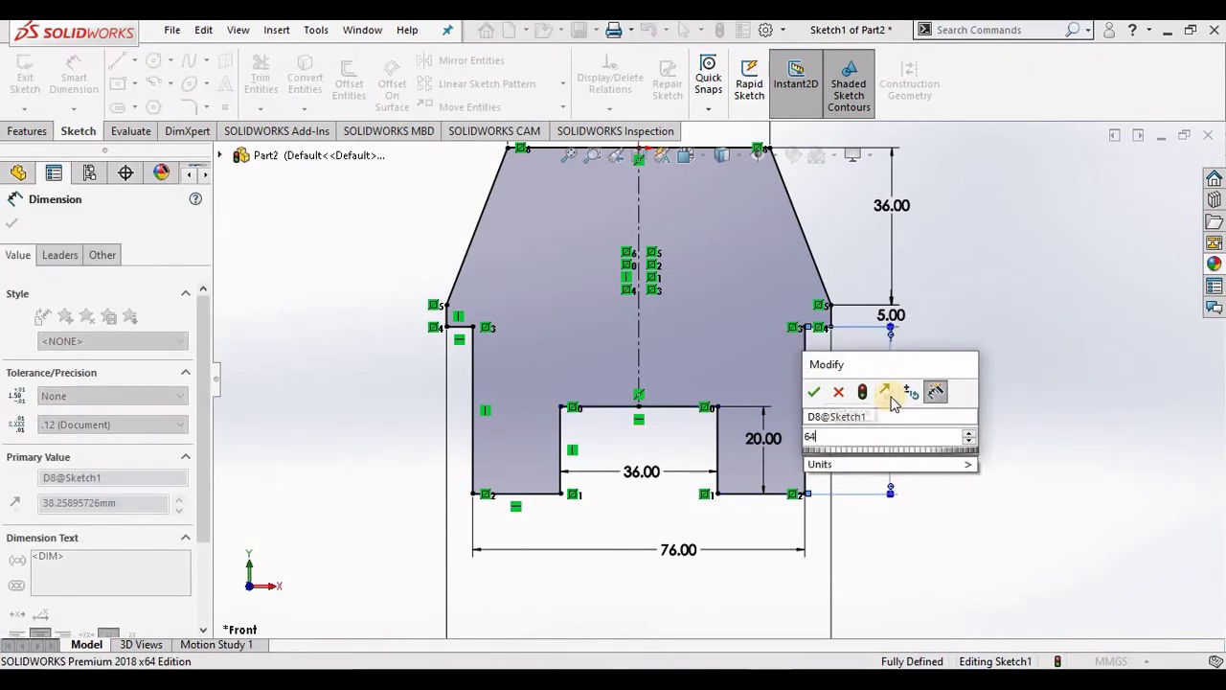
key(Return)
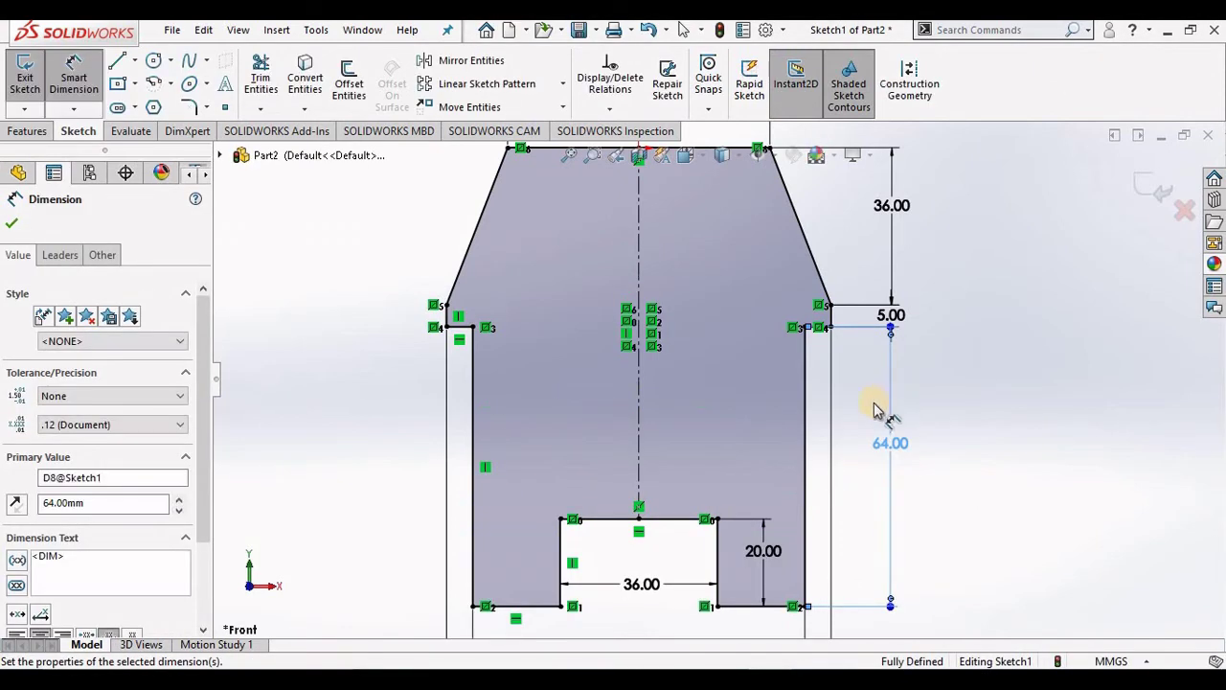
key(f)
key(Escape)
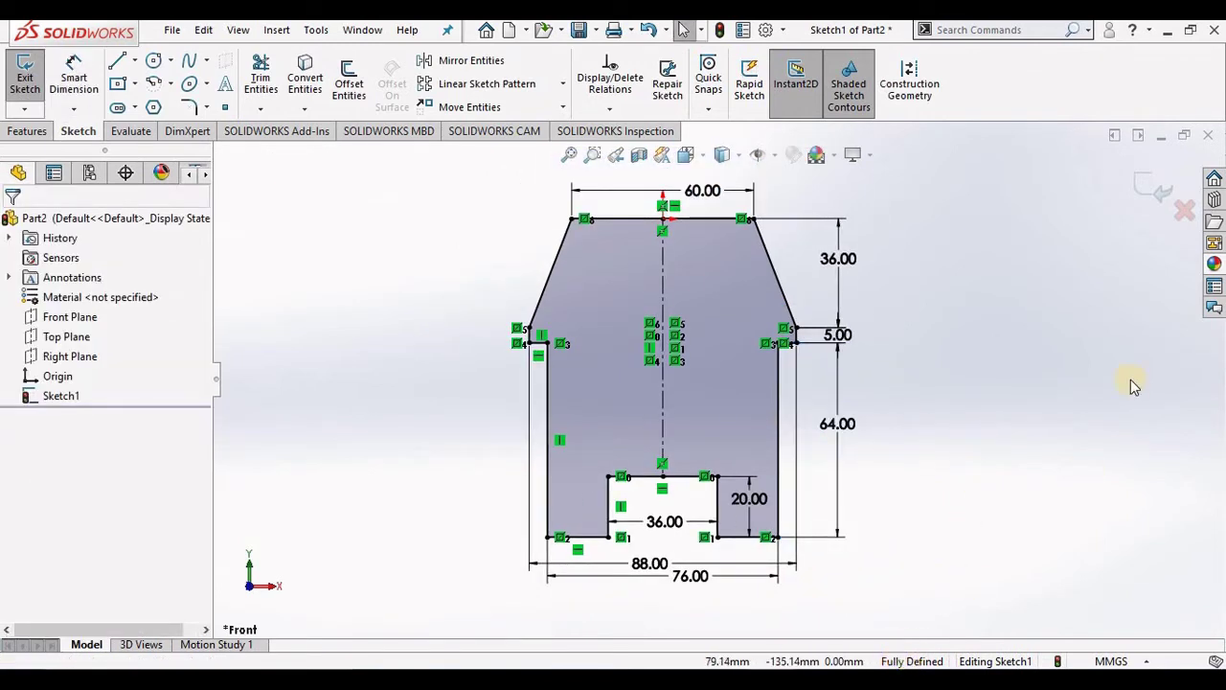
Draw a circle centred on the top edge midpoint and dimension it to Ø30
scroll(693, 205, down, 2)
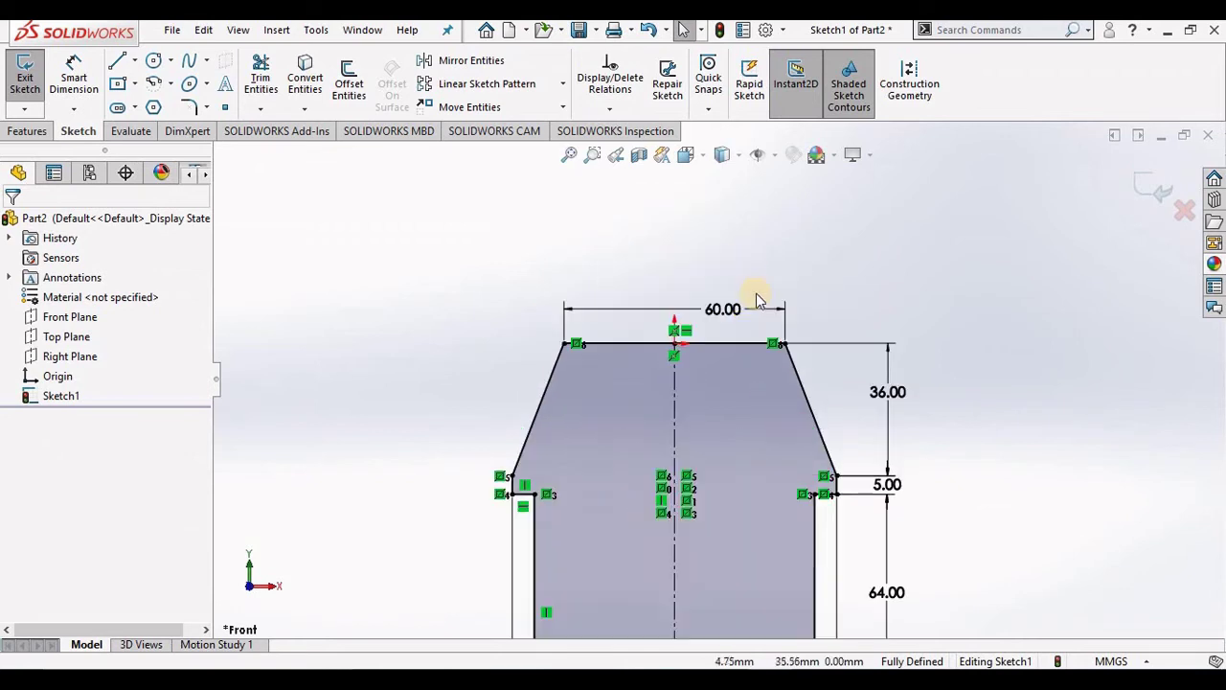
scroll(745, 310, down, 2)
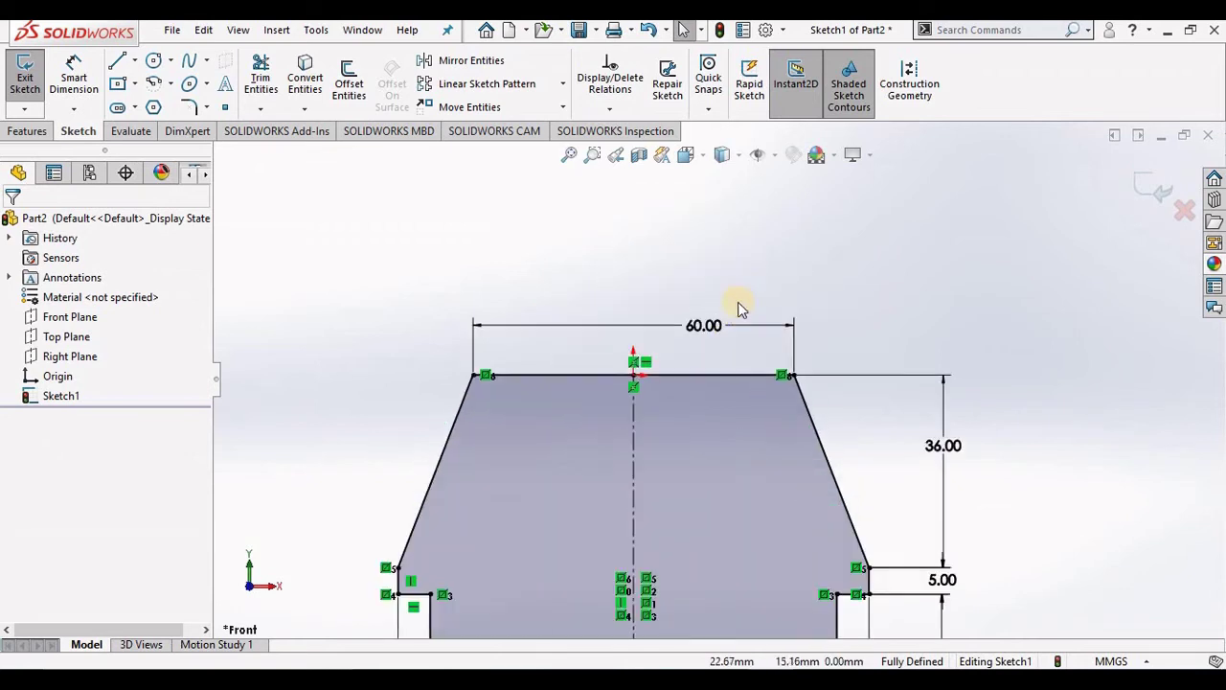
click(153, 61)
click(634, 375)
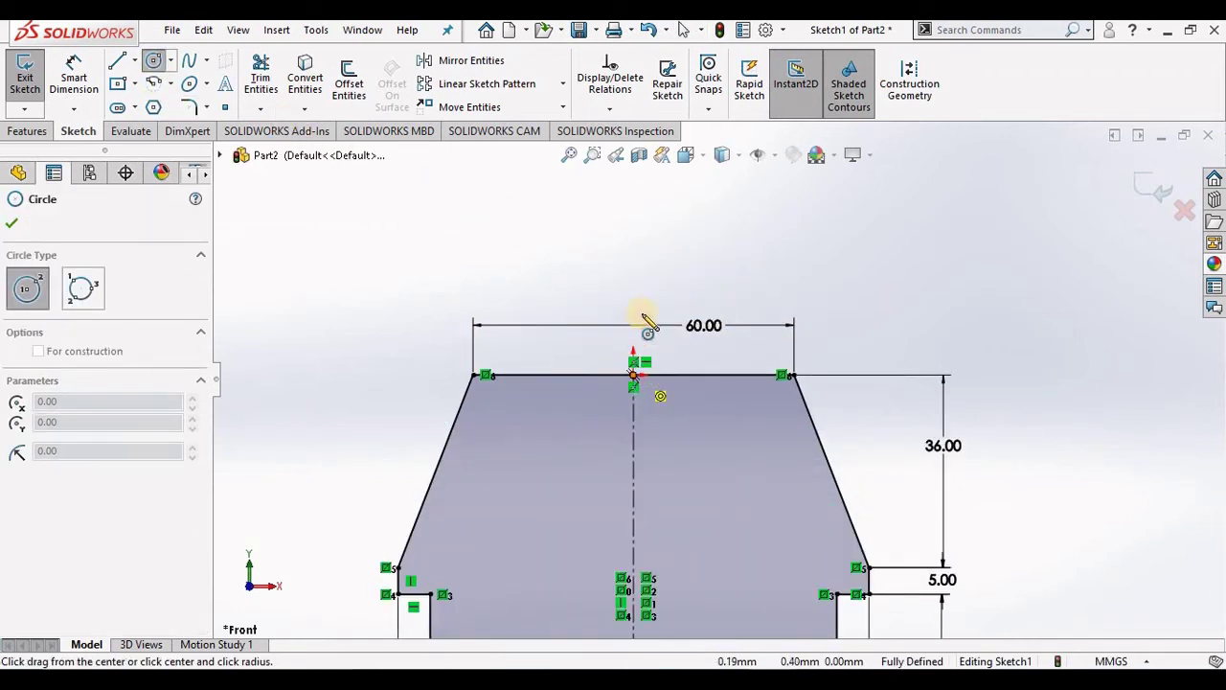
click(646, 277)
key(Escape)
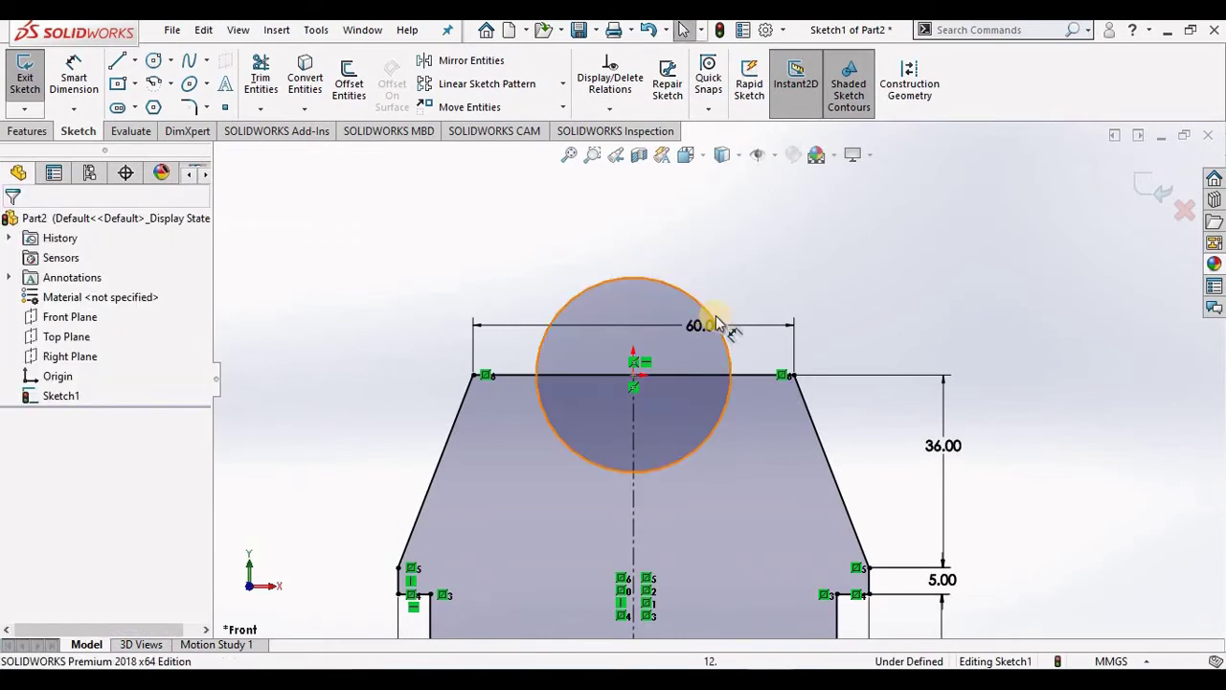
drag(706, 326, 635, 199)
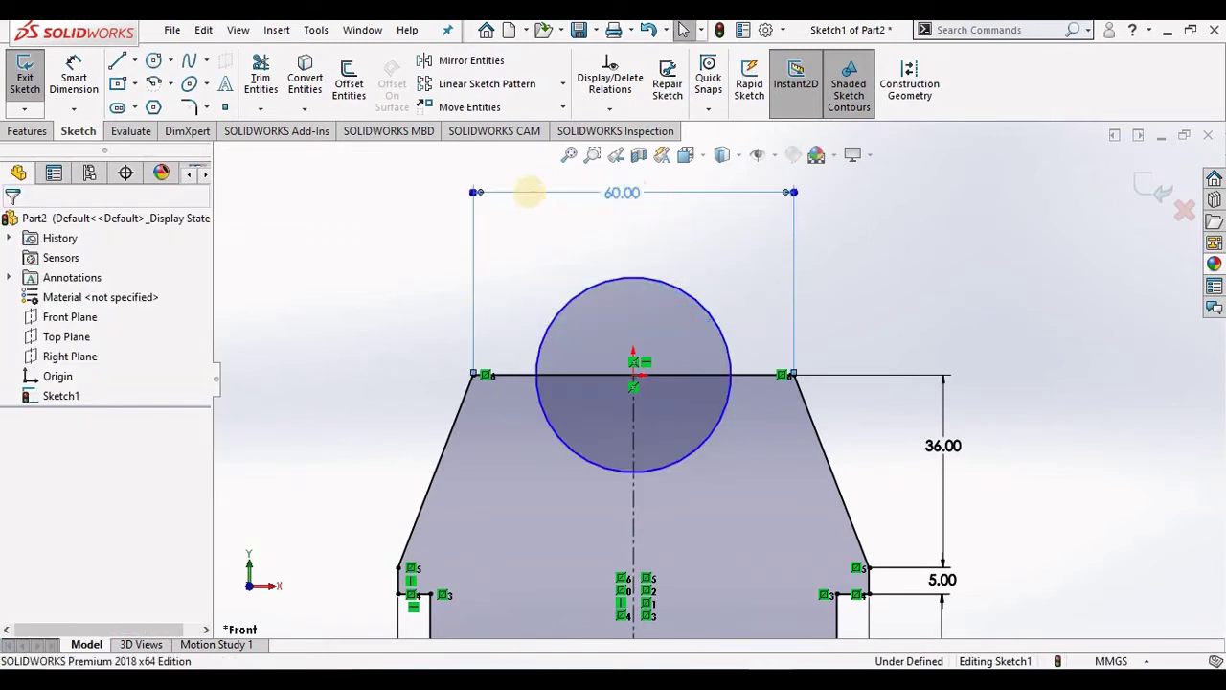
click(74, 79)
click(649, 297)
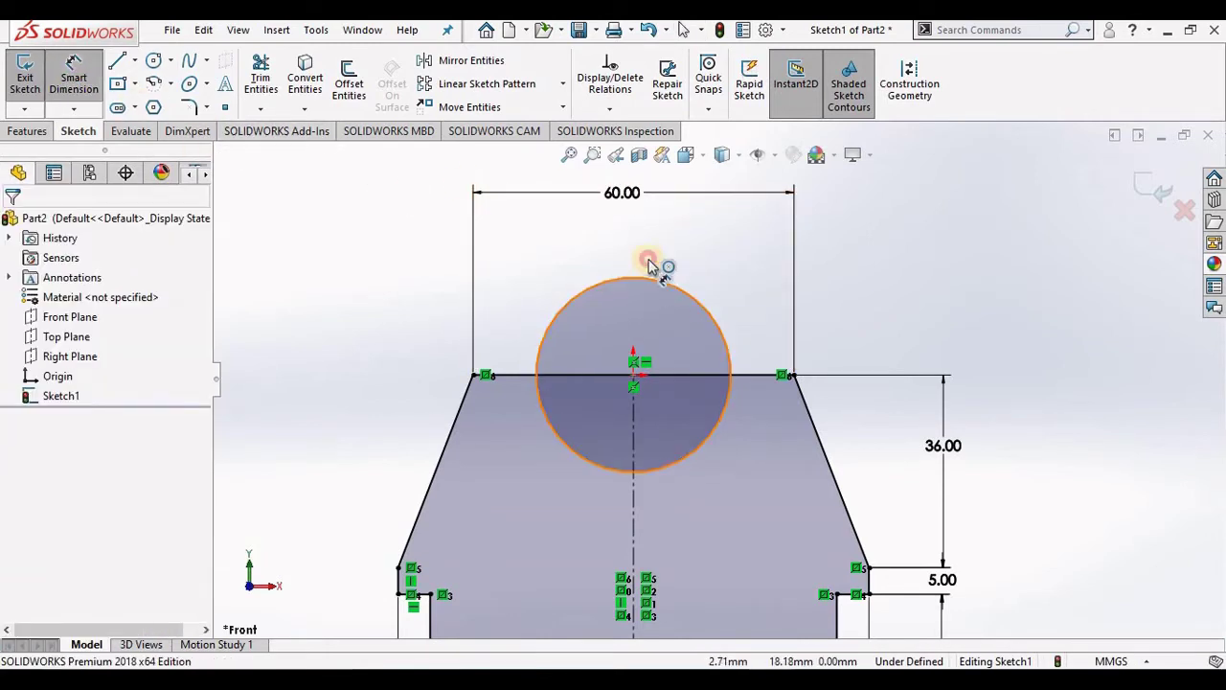
click(637, 244)
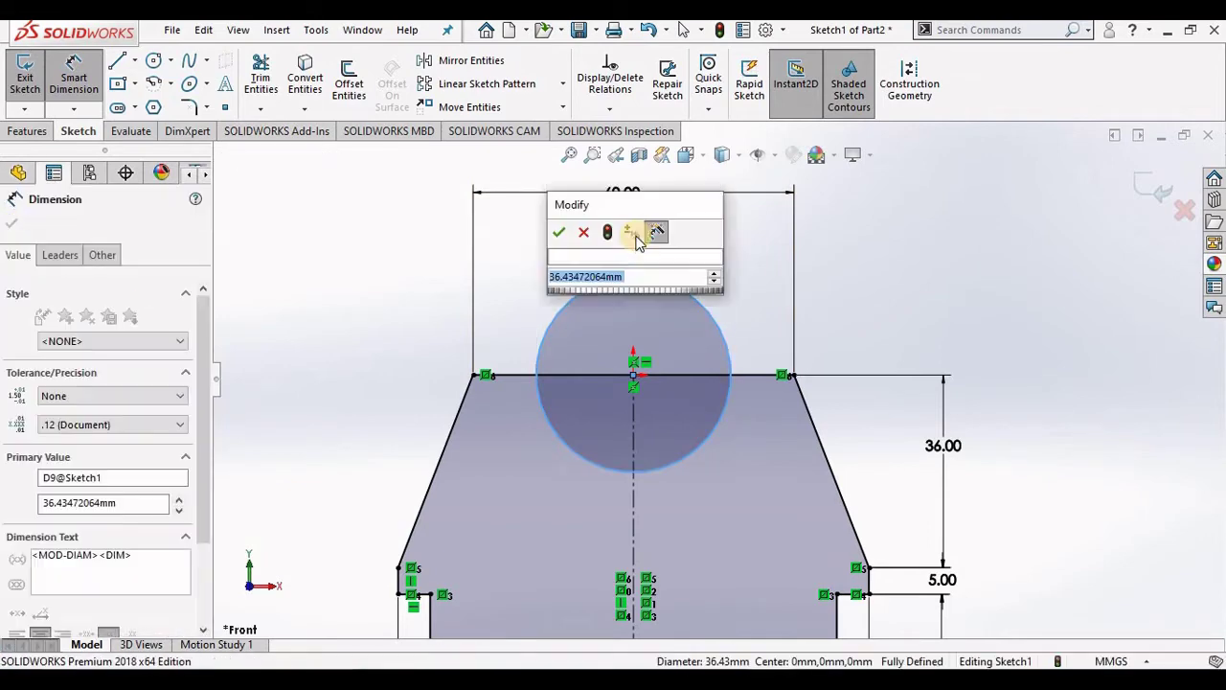
text(38)
key(Return)
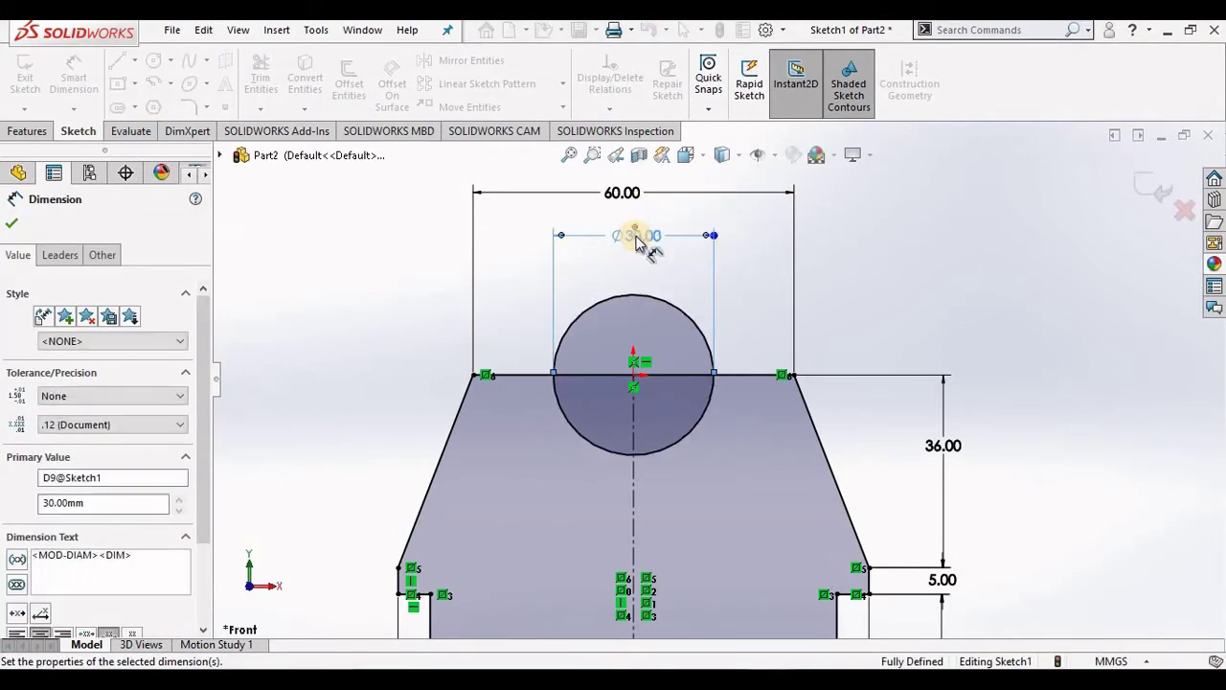
key(Escape)
Trim the circle's lower arc and the top-edge segment under it, leaving a semicircular bump
click(254, 78)
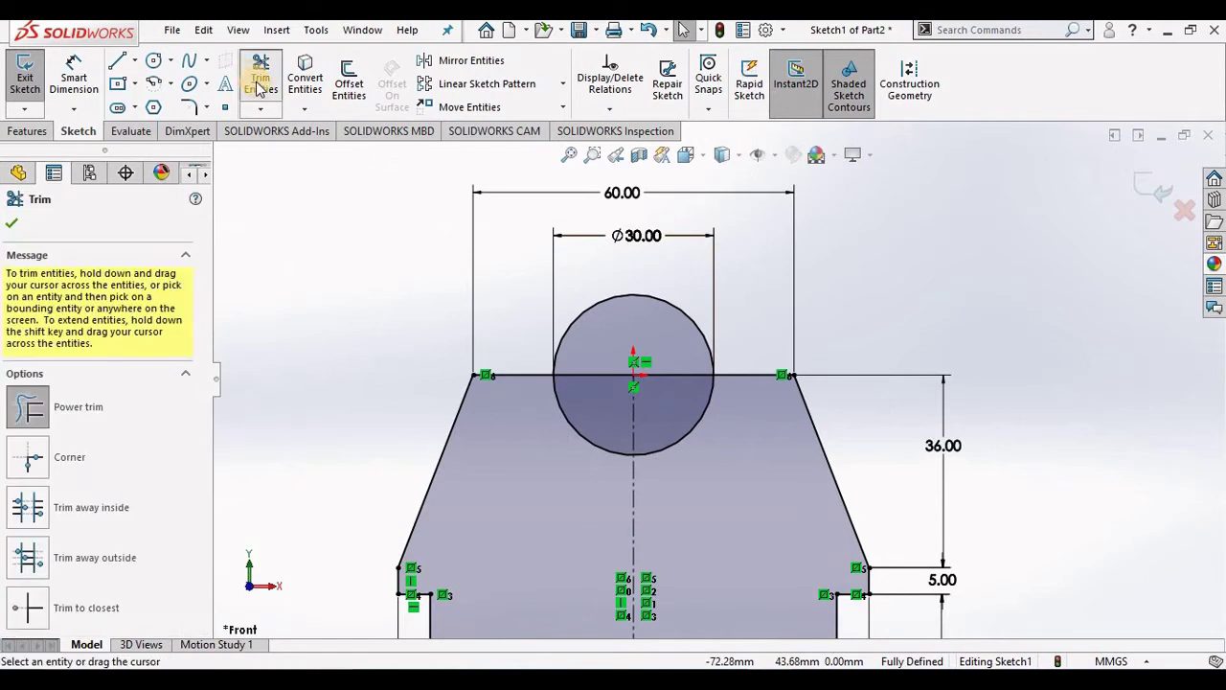
drag(575, 431, 590, 434)
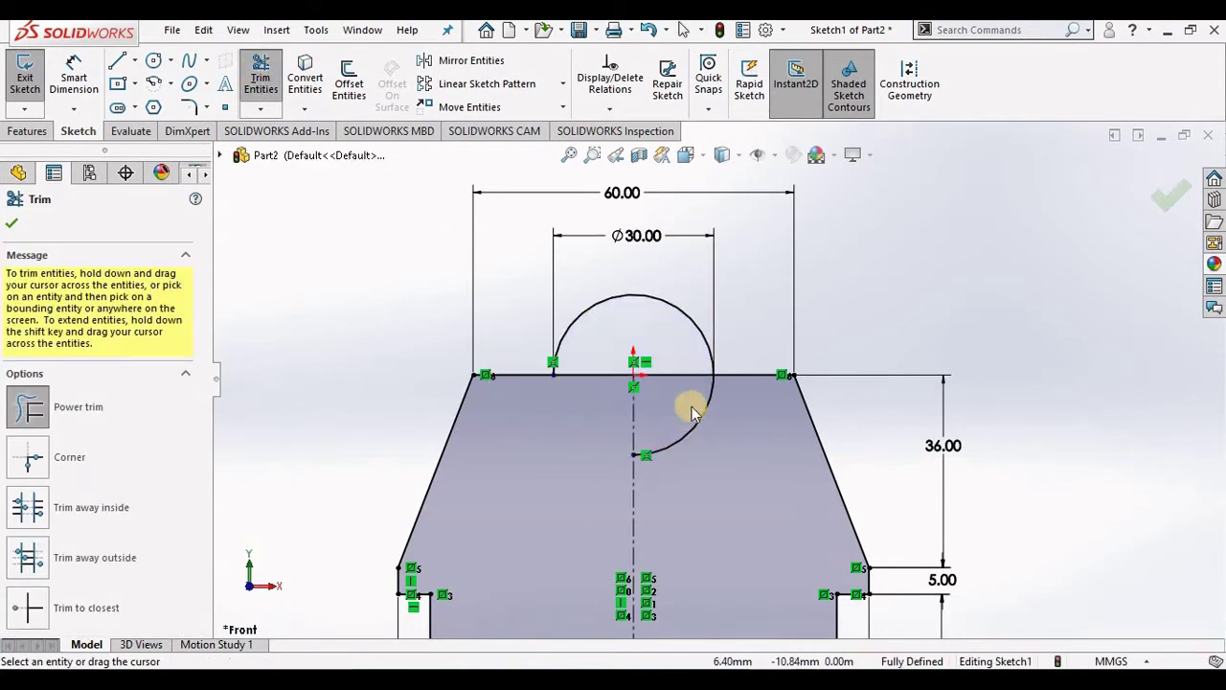
mouse_move(686, 395)
mouse_down()
mouse_move(613, 360)
mouse_move(594, 421)
mouse_up()
scroll(594, 431, up, 2)
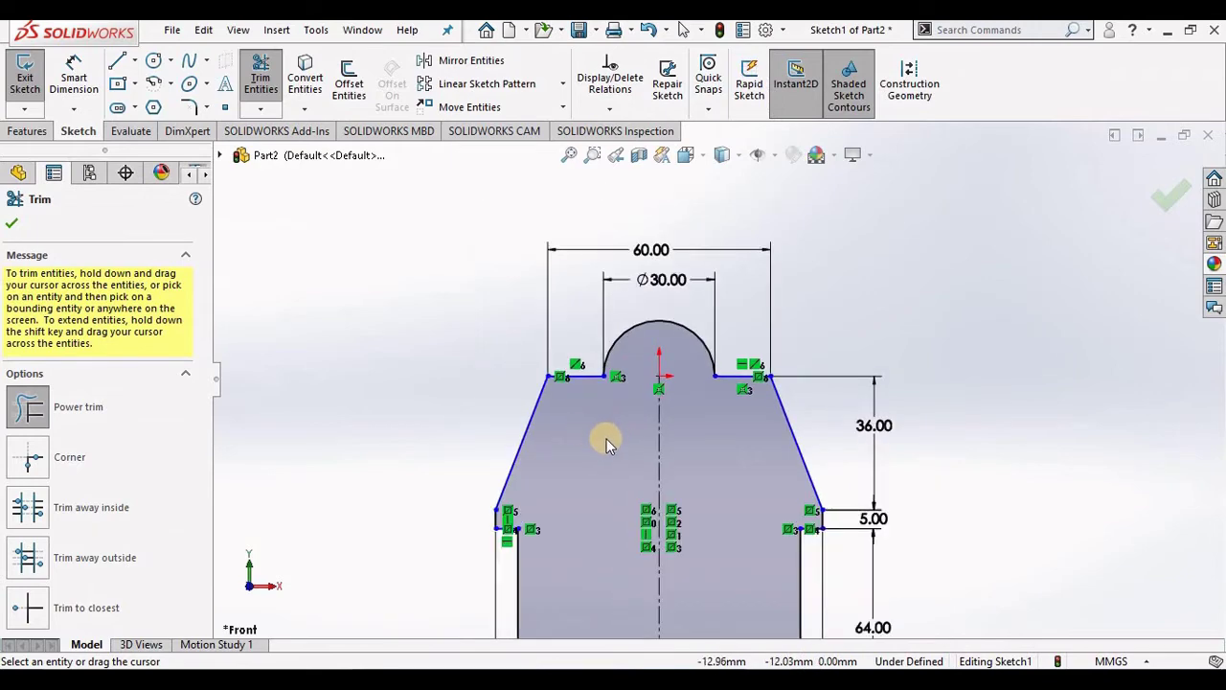
key(Escape)
scroll(795, 479, up, 3)
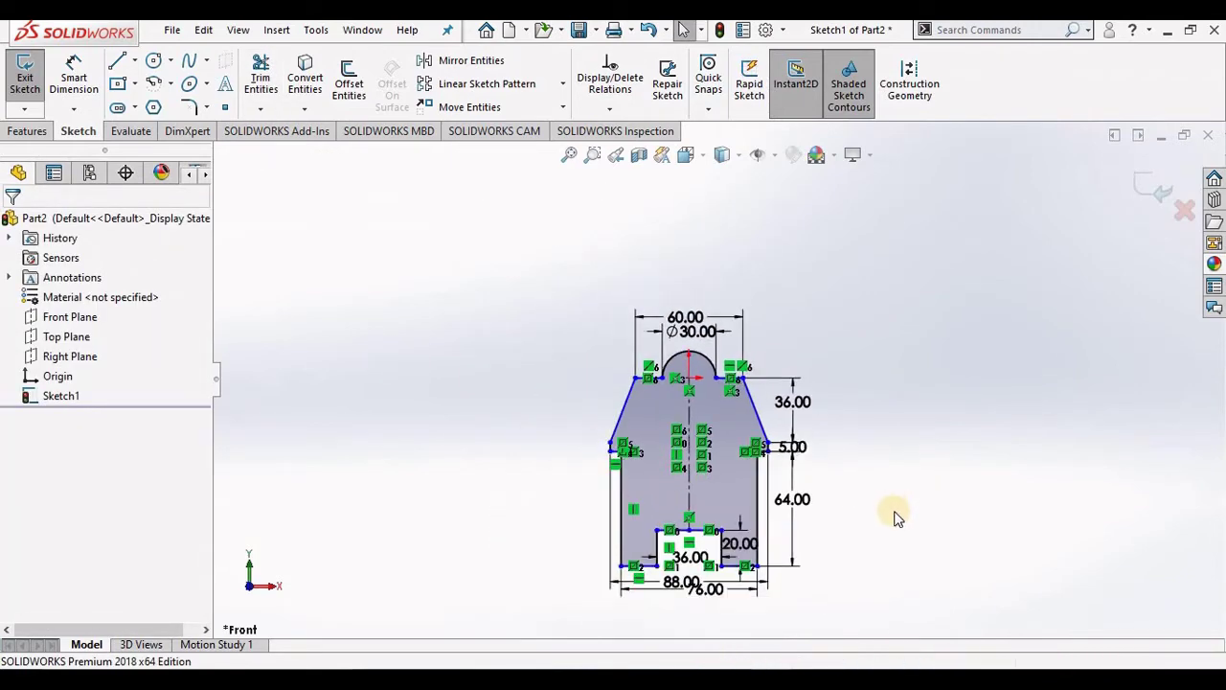
scroll(889, 513, down, 2)
scroll(855, 446, down, 2)
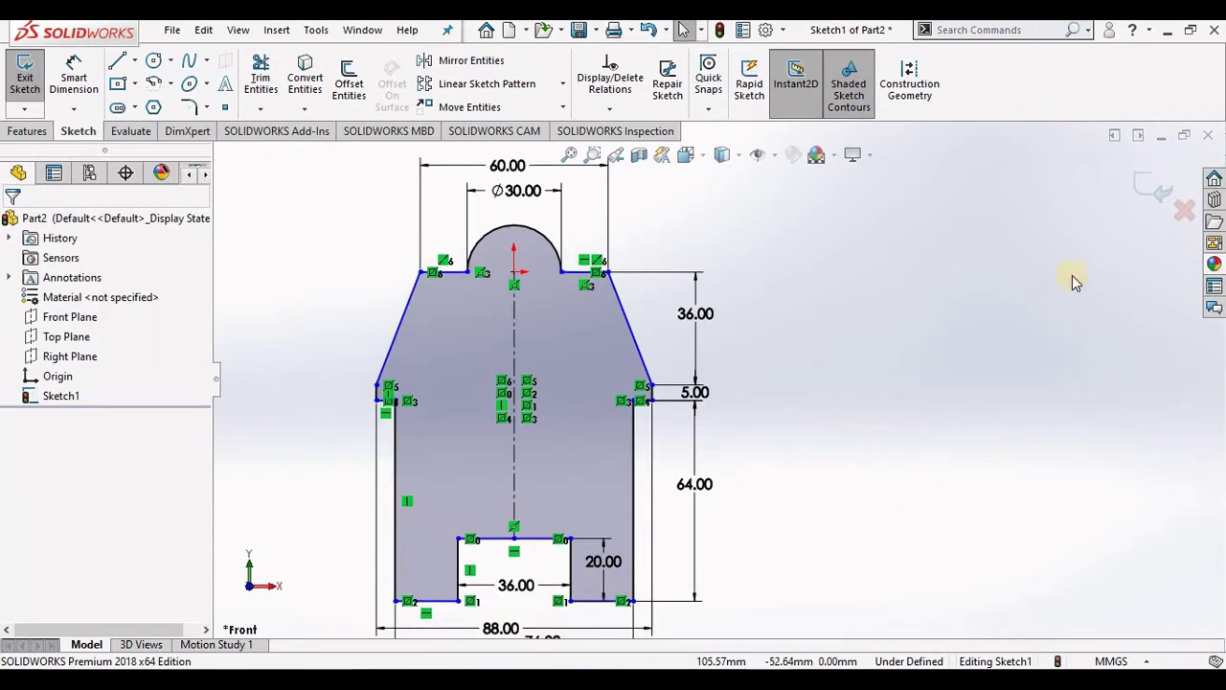
Extrude the profile Mid Plane to 40 mm depth as Boss-Extrude1
click(1155, 188)
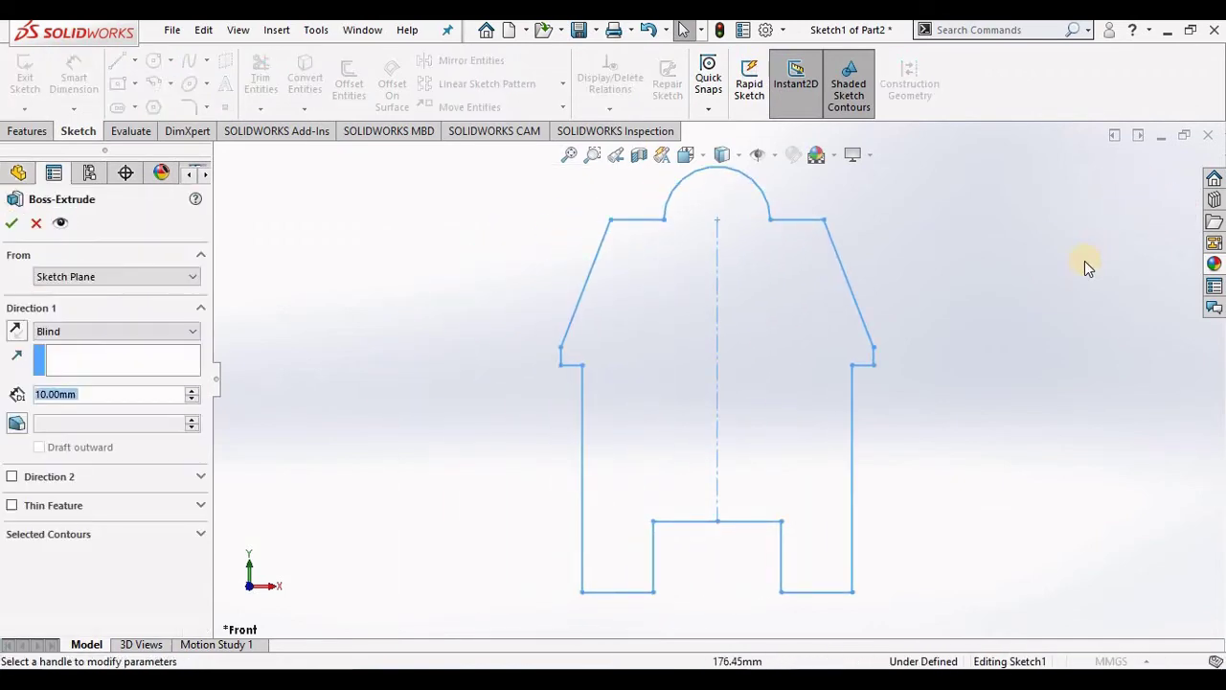
click(160, 331)
click(125, 394)
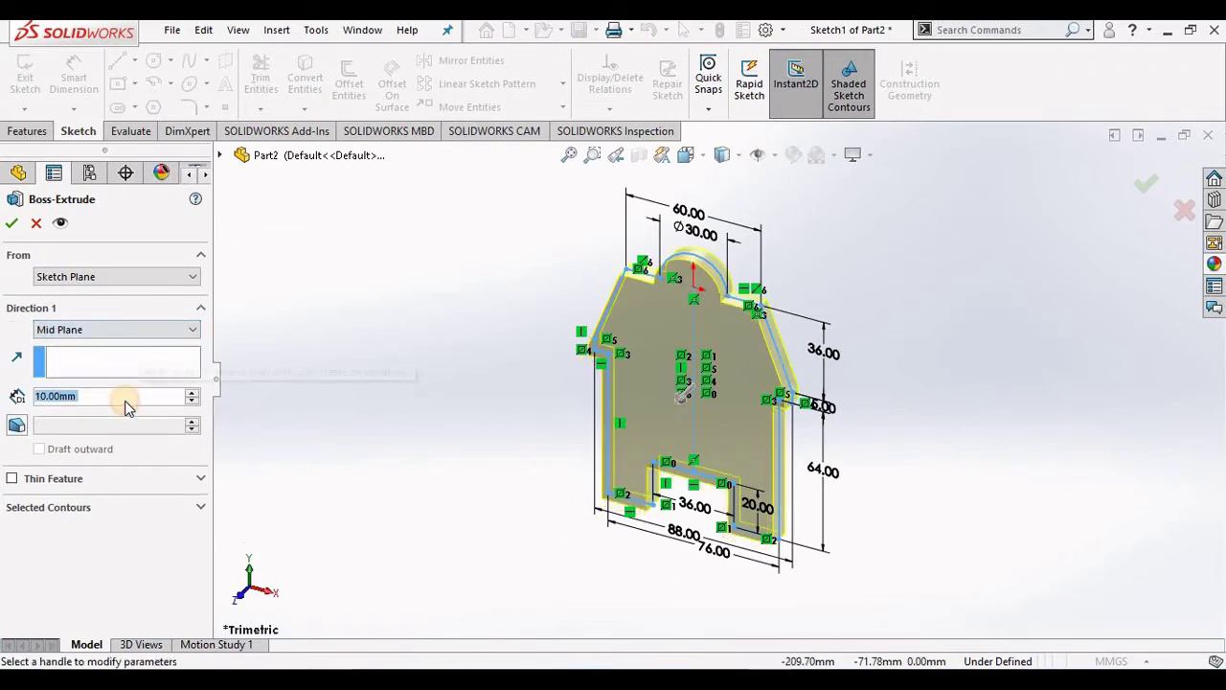
text(40)
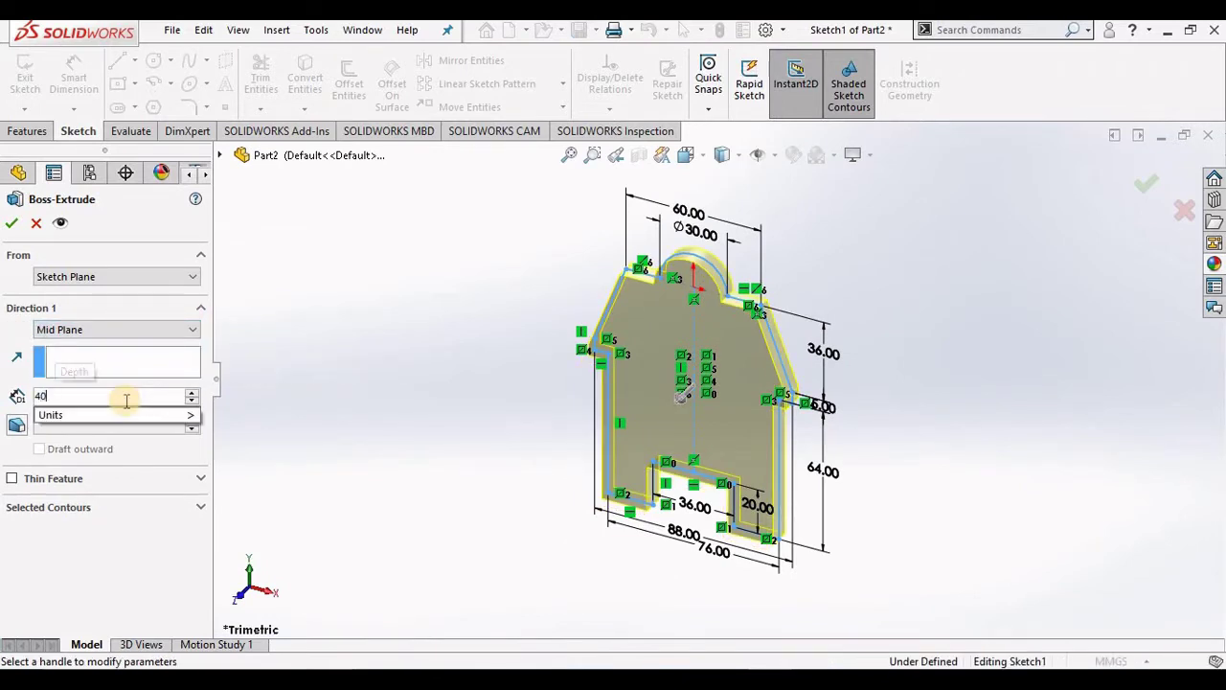
key(Return)
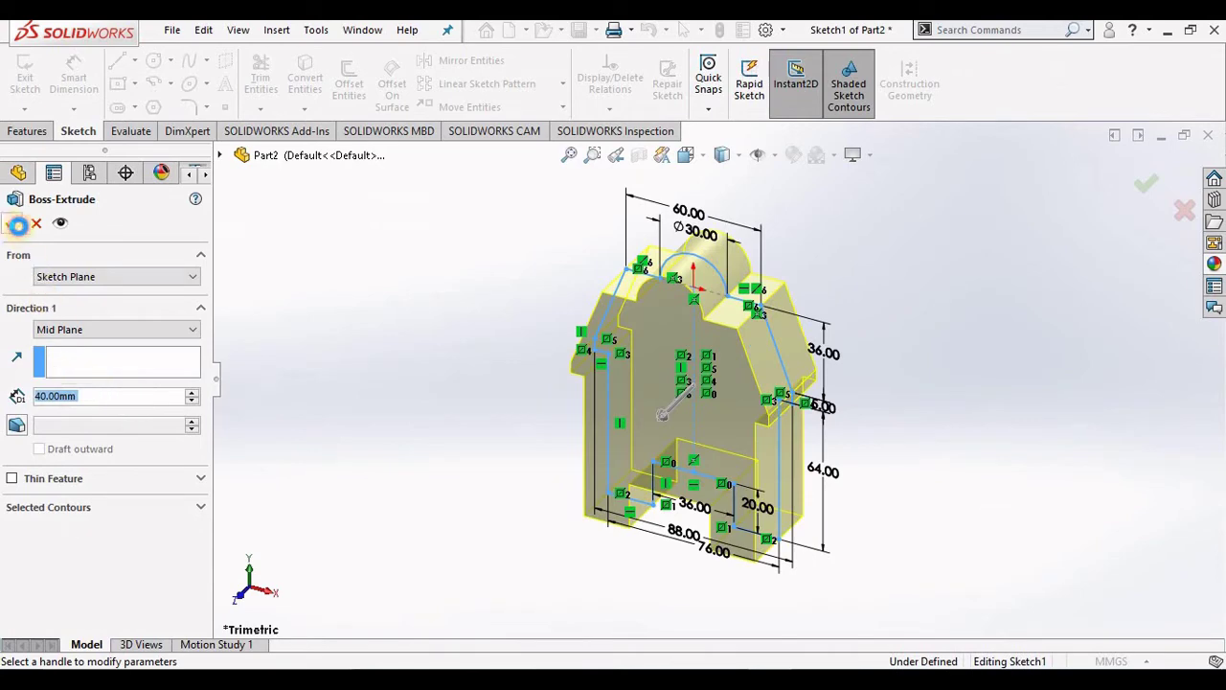
click(18, 224)
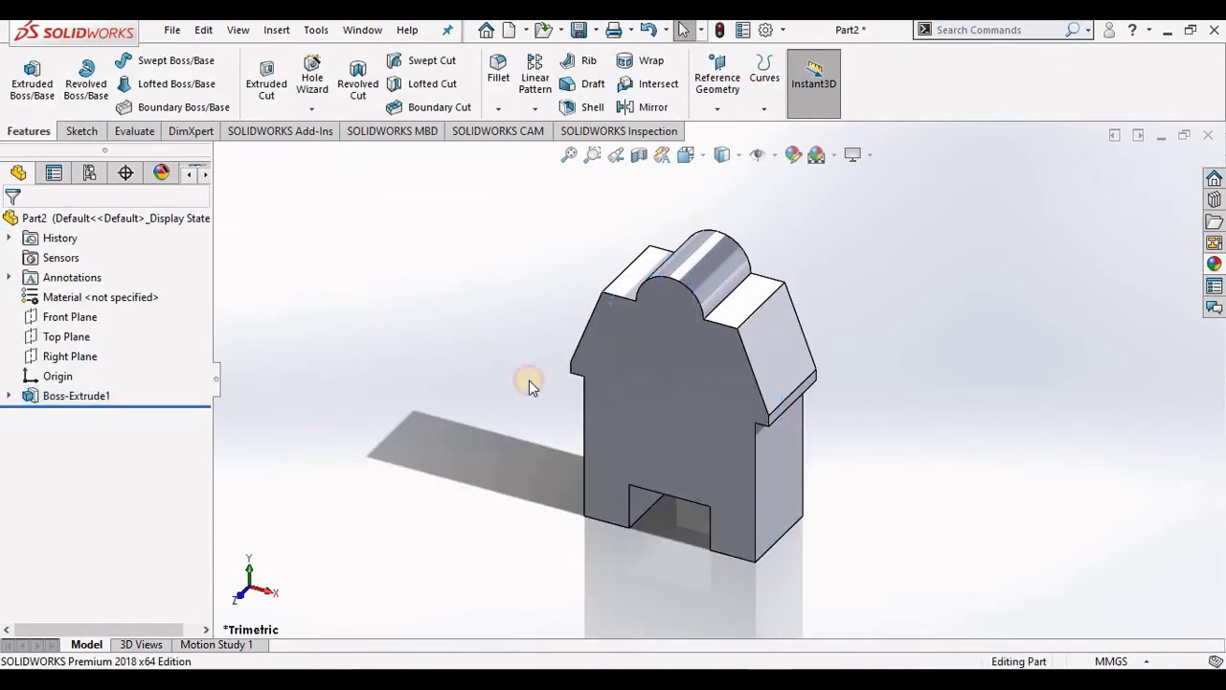
mouse_move(529, 380)
middle_down()
mouse_move(727, 423)
mouse_move(651, 359)
mouse_move(574, 334)
mouse_move(438, 351)
mouse_move(629, 356)
mouse_move(664, 378)
middle_up()
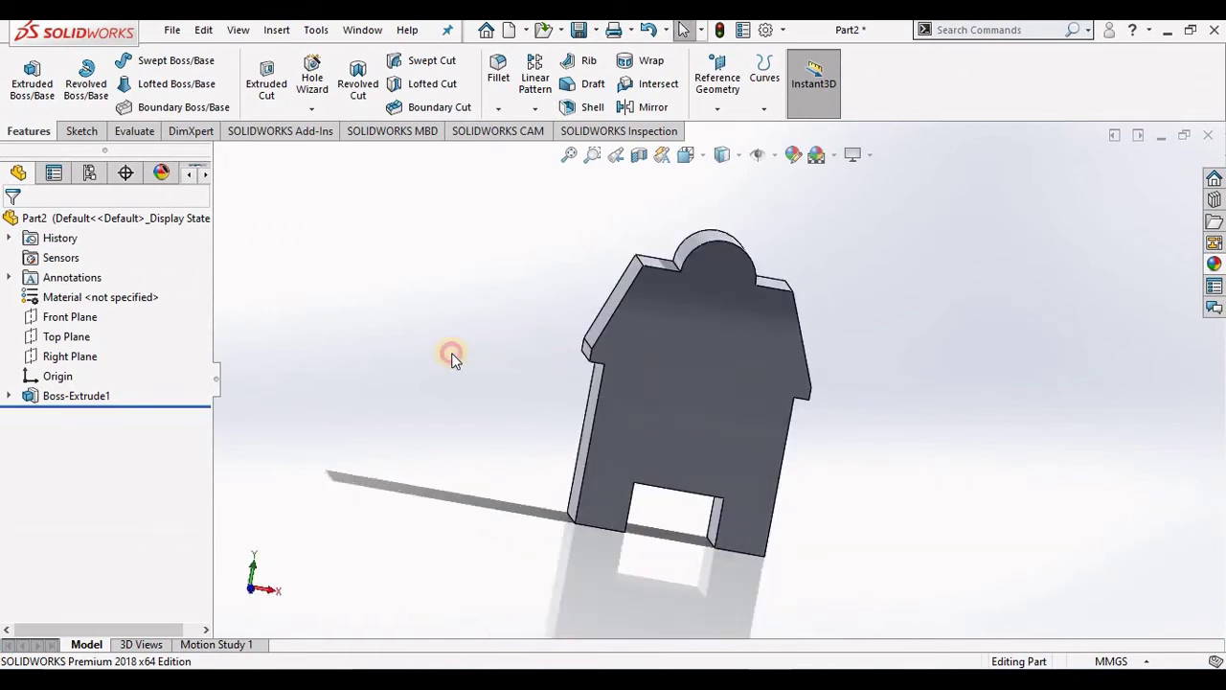
For an extruded cut, sketch a Ø54 circle on the front face centred on the top arc
click(266, 86)
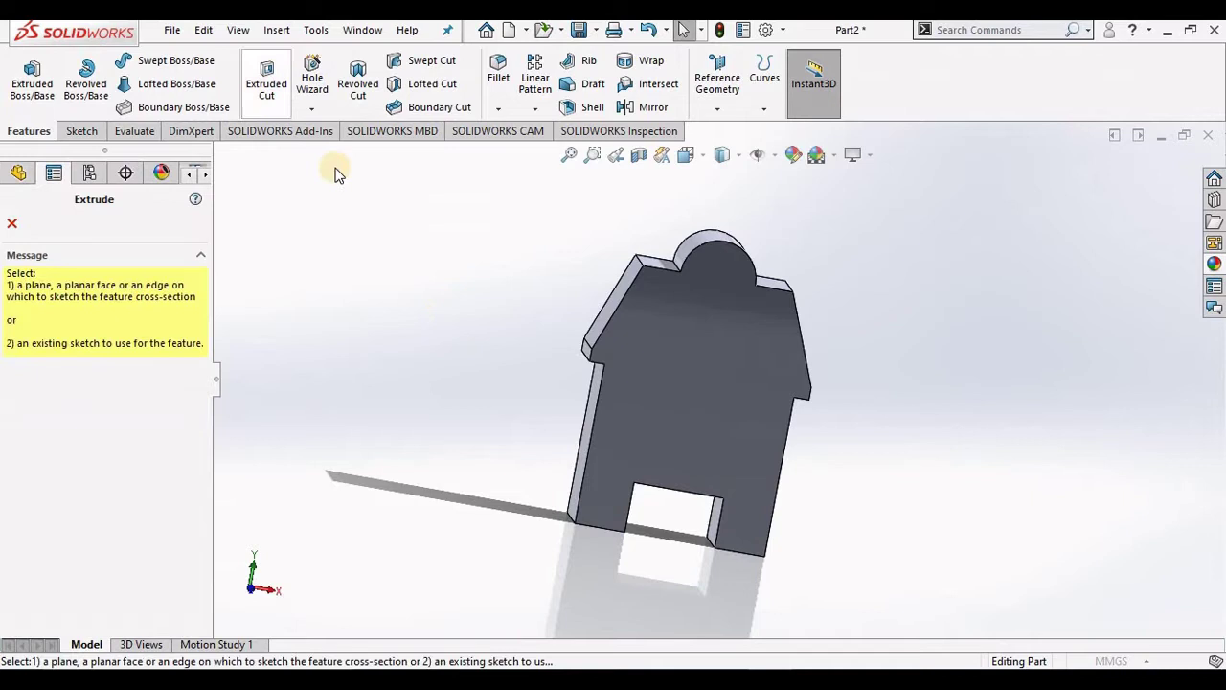
click(727, 325)
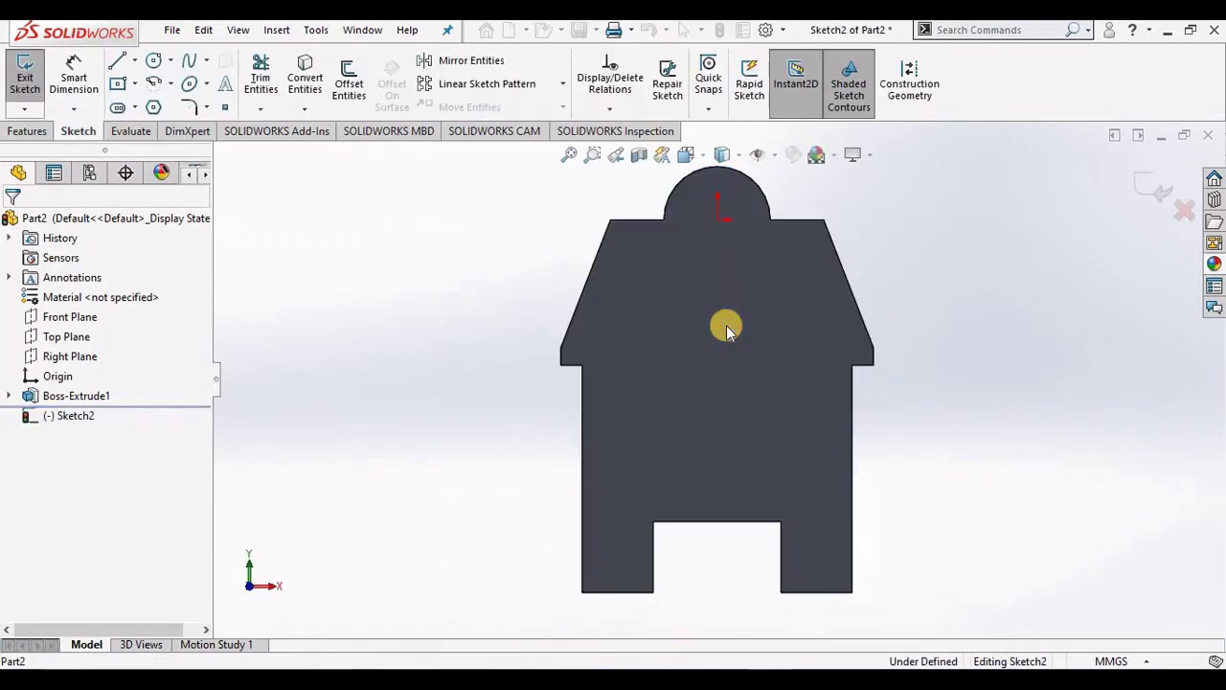
click(153, 63)
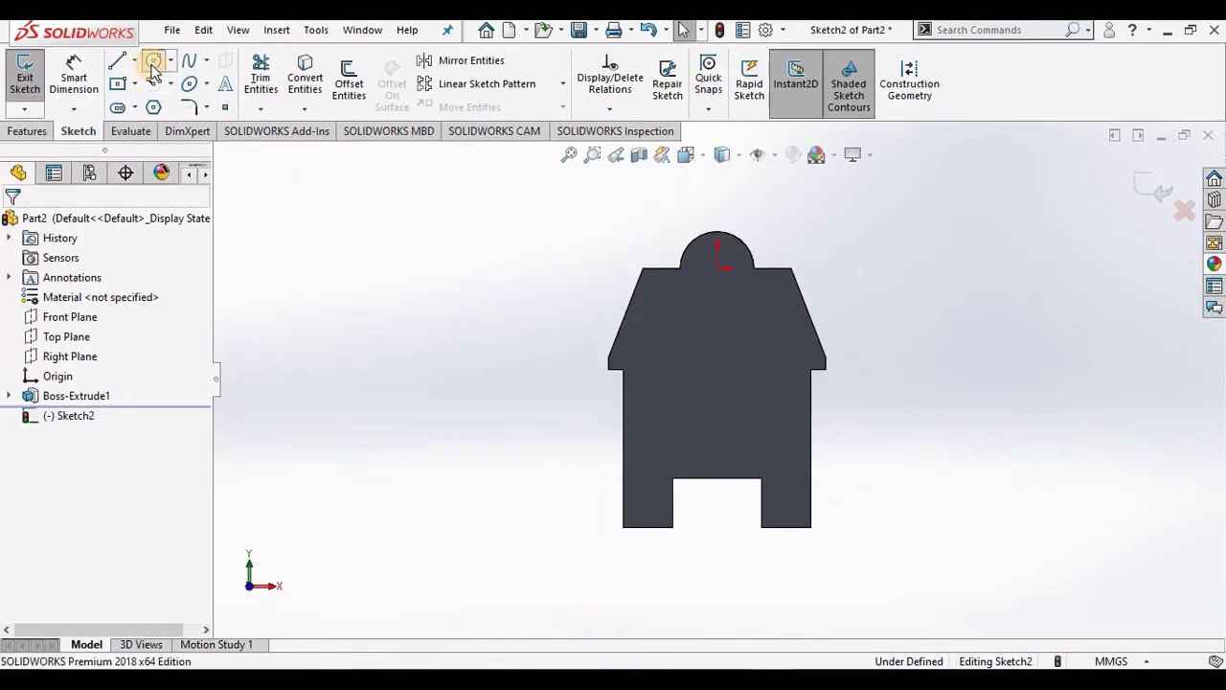
click(717, 269)
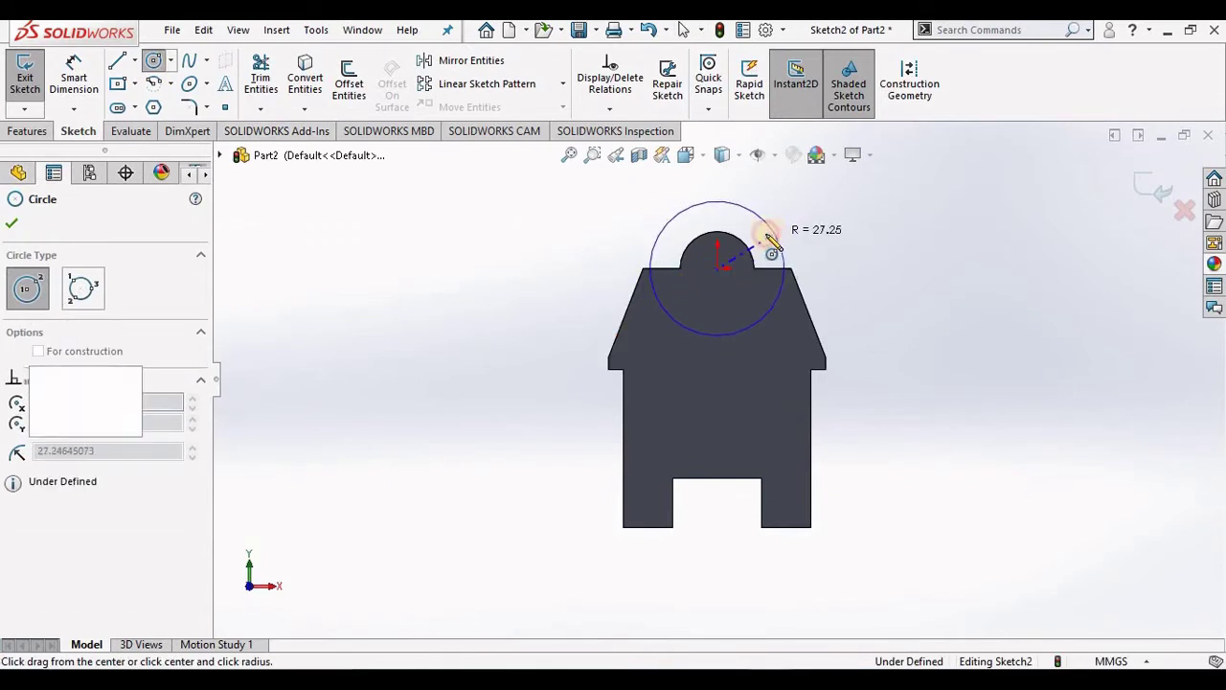
click(775, 238)
click(74, 77)
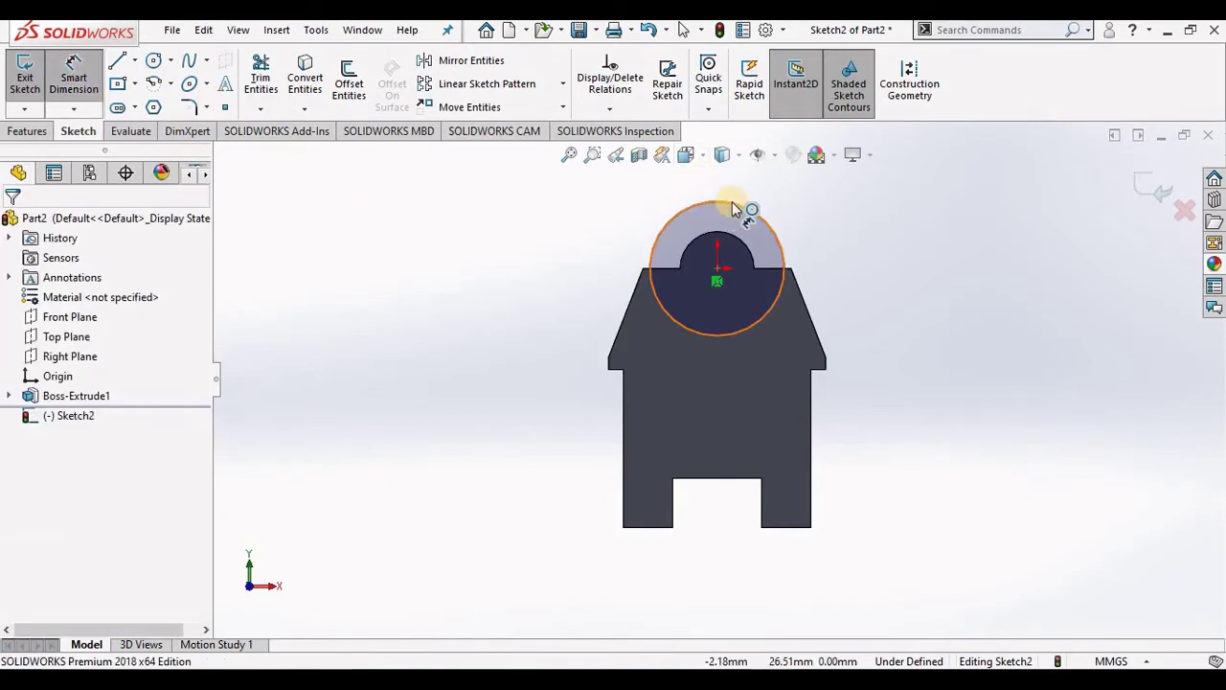
click(766, 219)
click(841, 246)
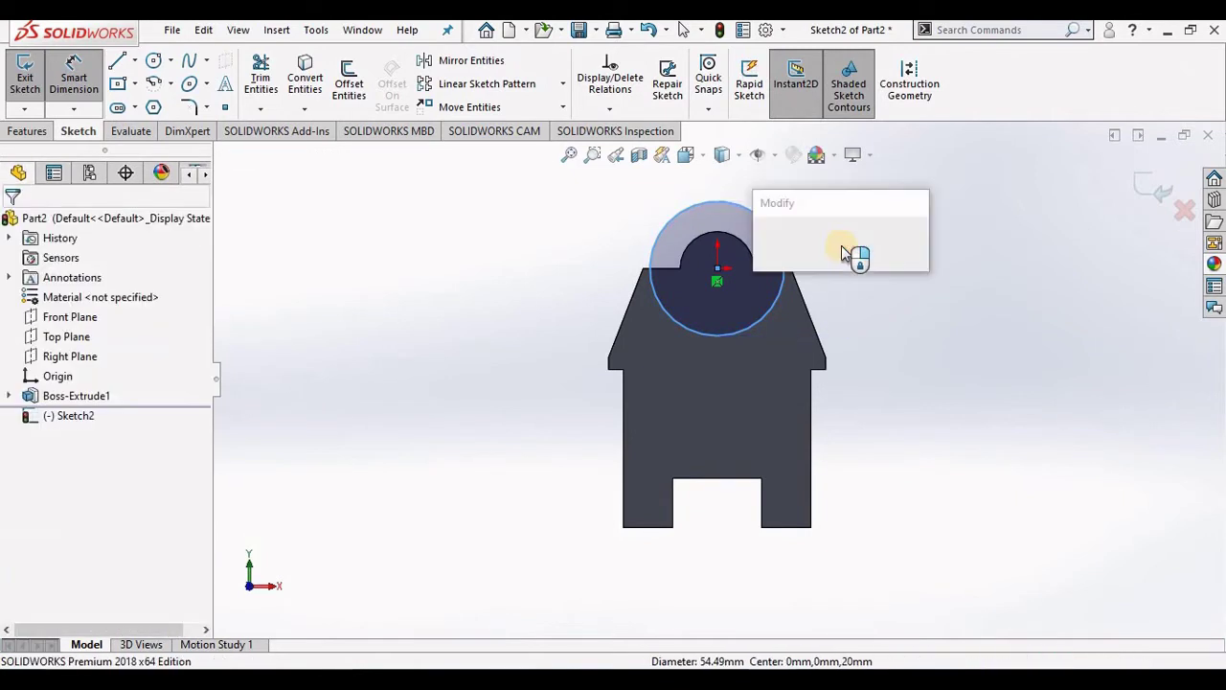
key(Return)
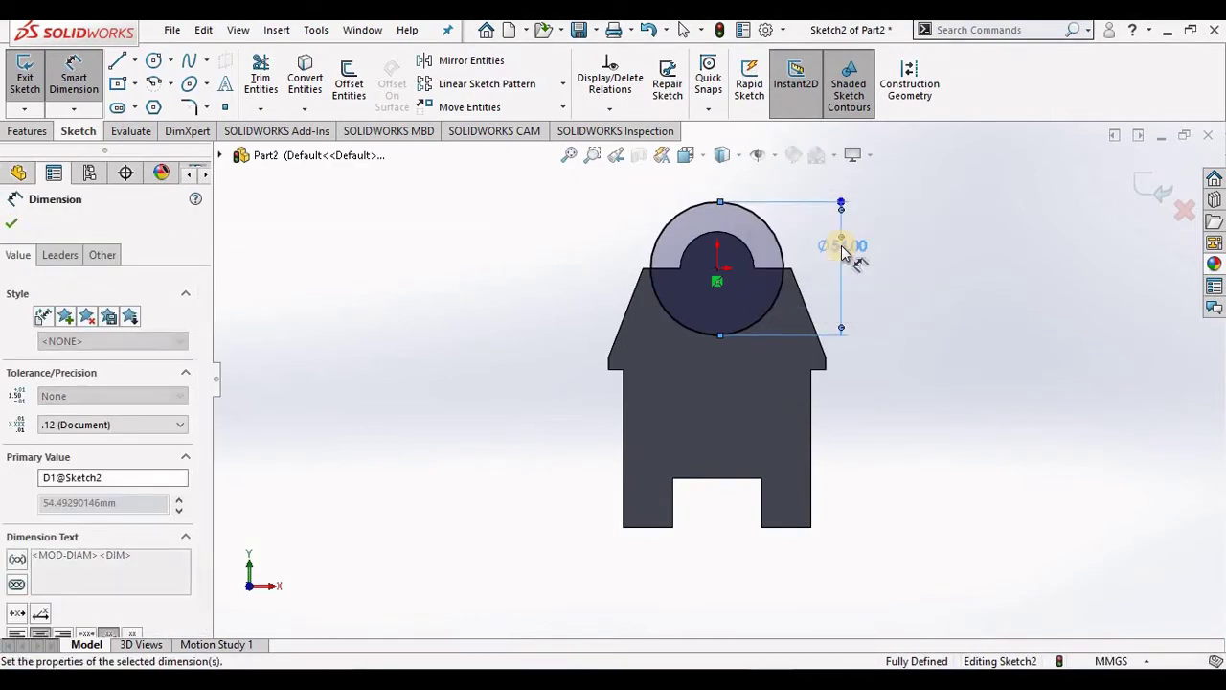
key(Escape)
key(Escape)
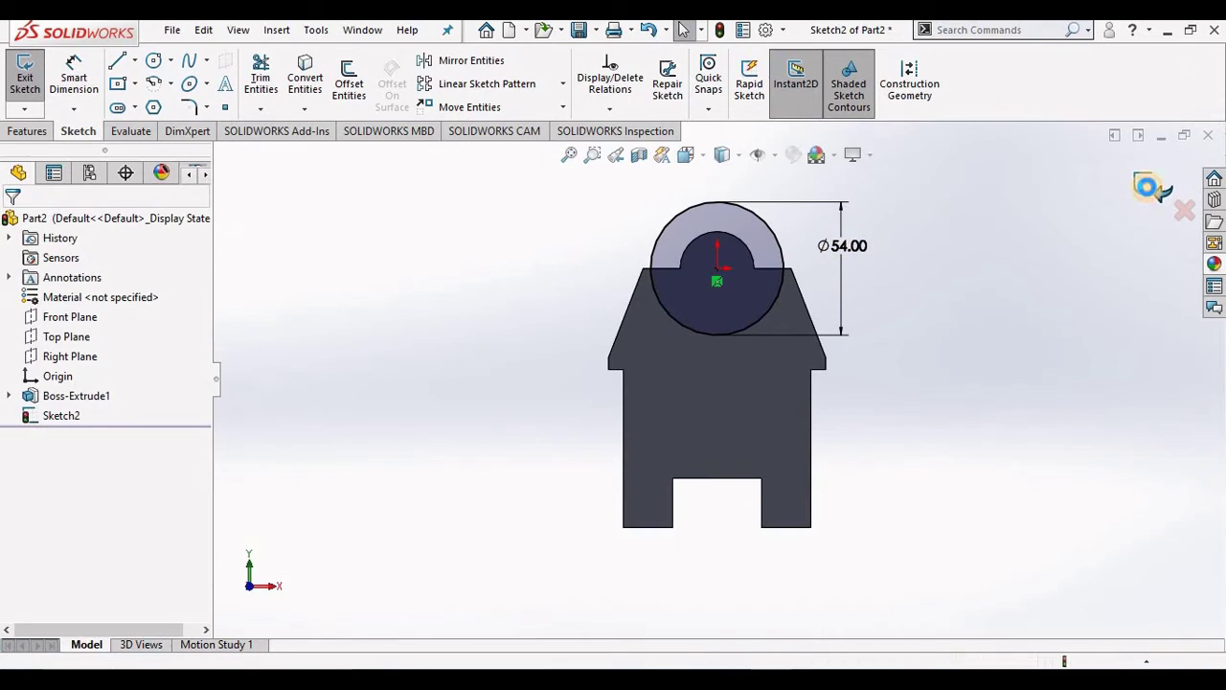
click(1153, 190)
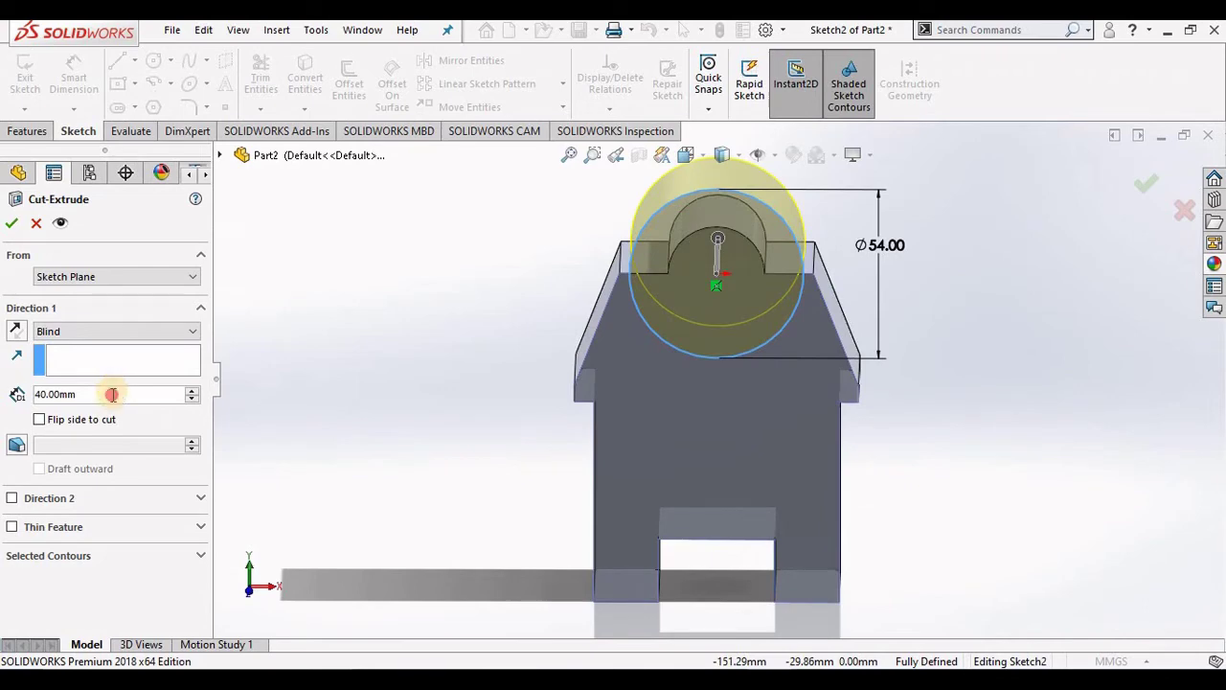
Cut the Ø54 circle 10 mm deep into the front face as Cut-Extrude1
text(10)
key(Return)
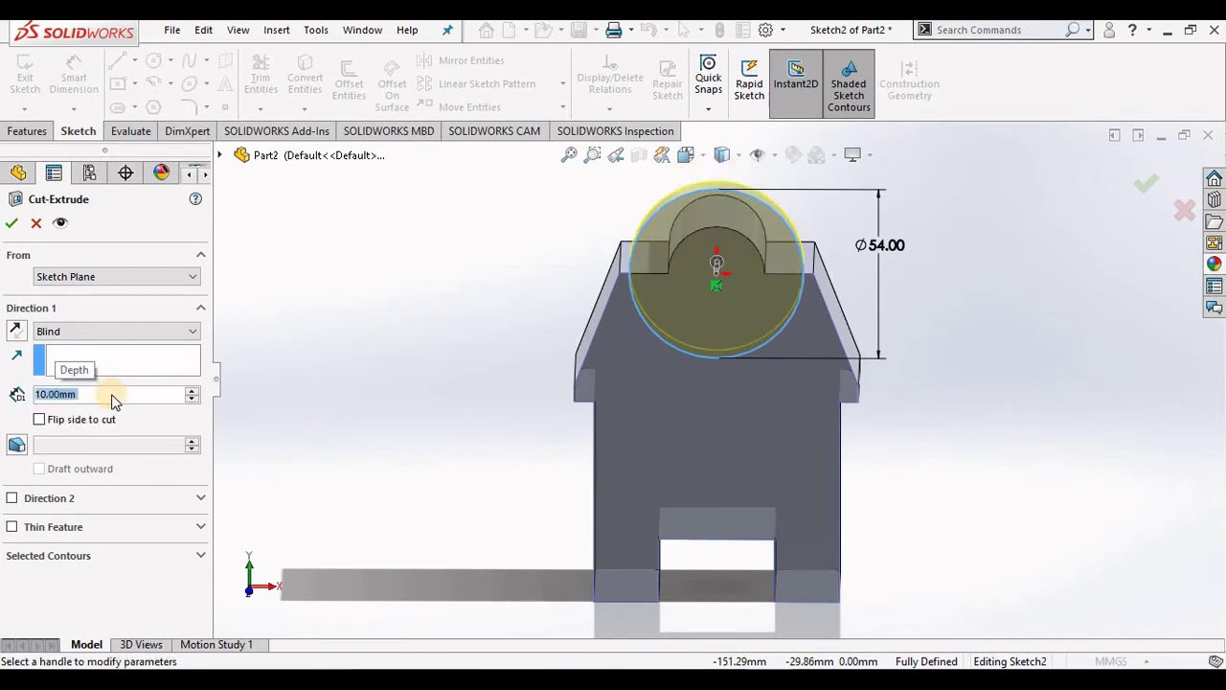
click(9, 226)
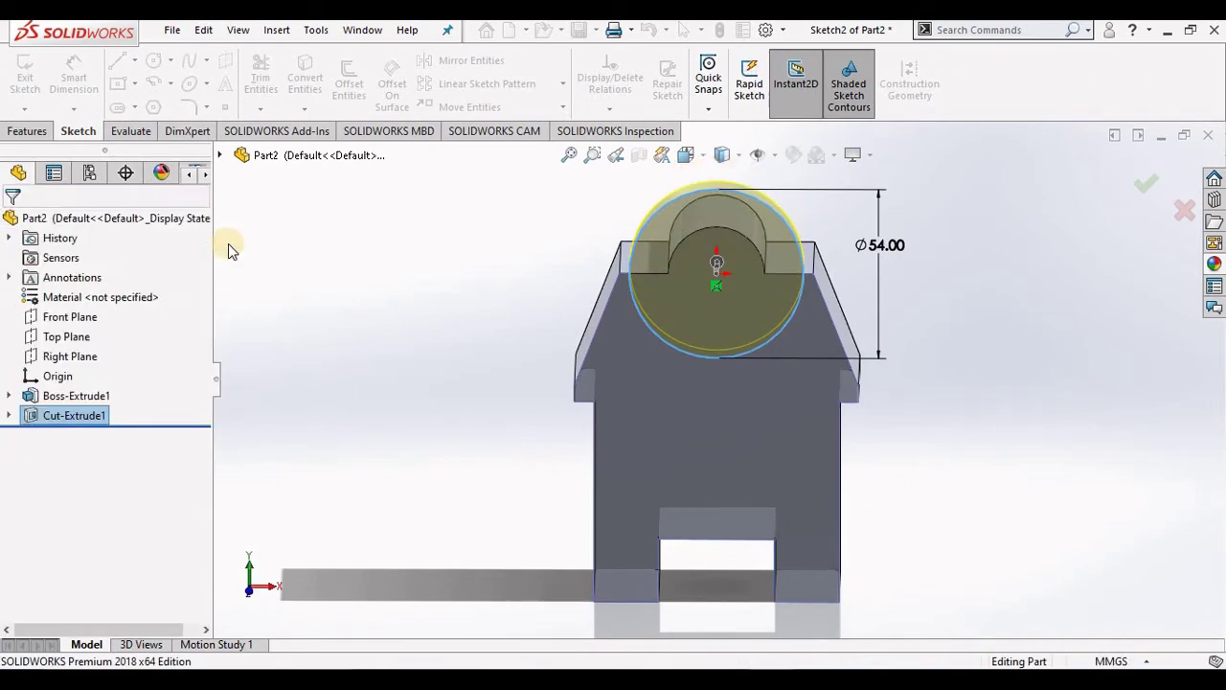
click(477, 287)
mouse_move(477, 287)
middle_down()
mouse_move(488, 339)
mouse_move(476, 301)
middle_up()
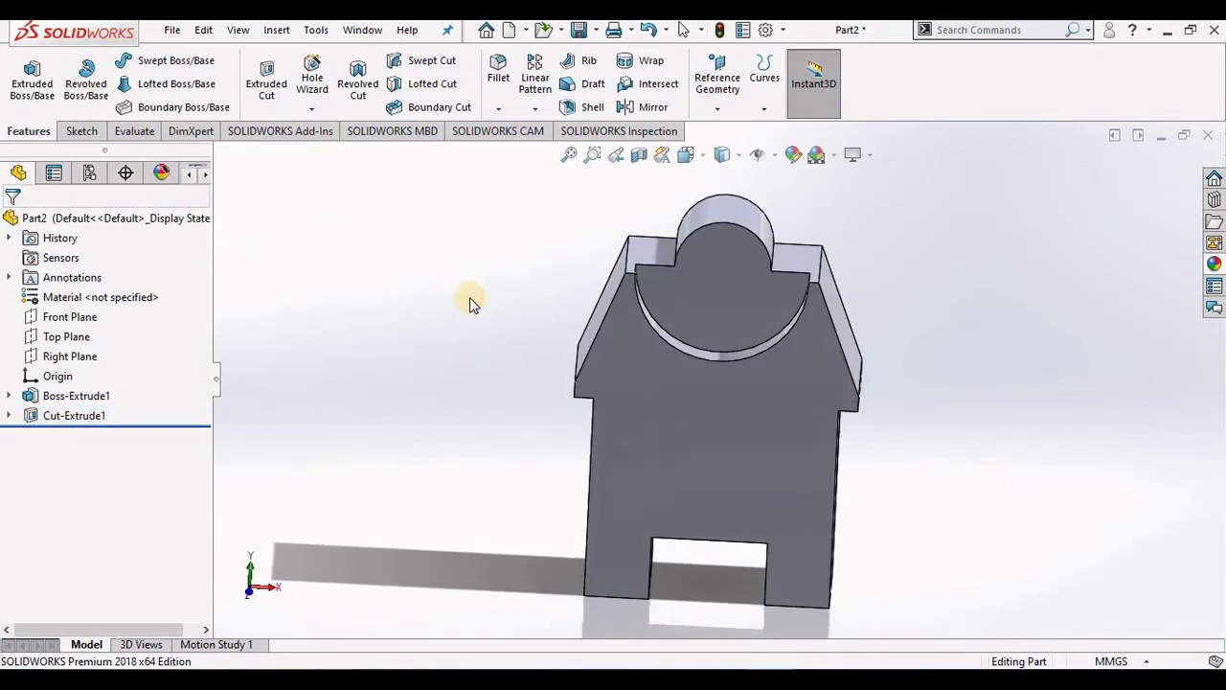
click(266, 76)
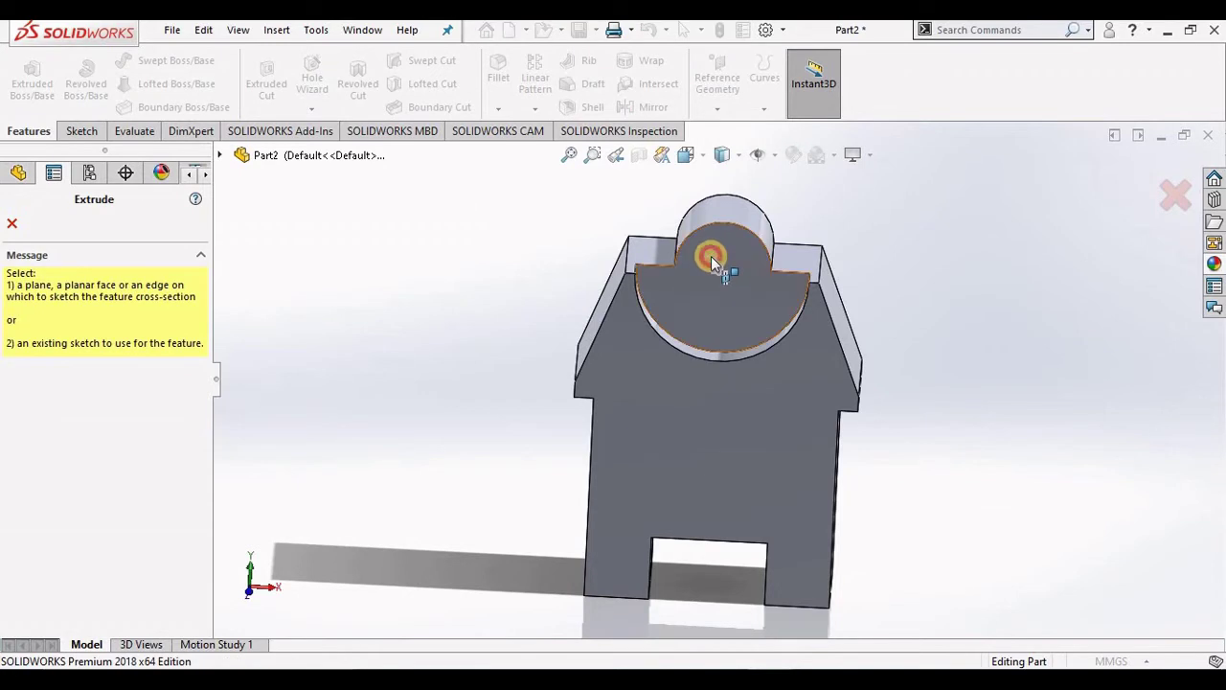
Sketch a circle centred at the origin on the recessed semicircular face
click(711, 256)
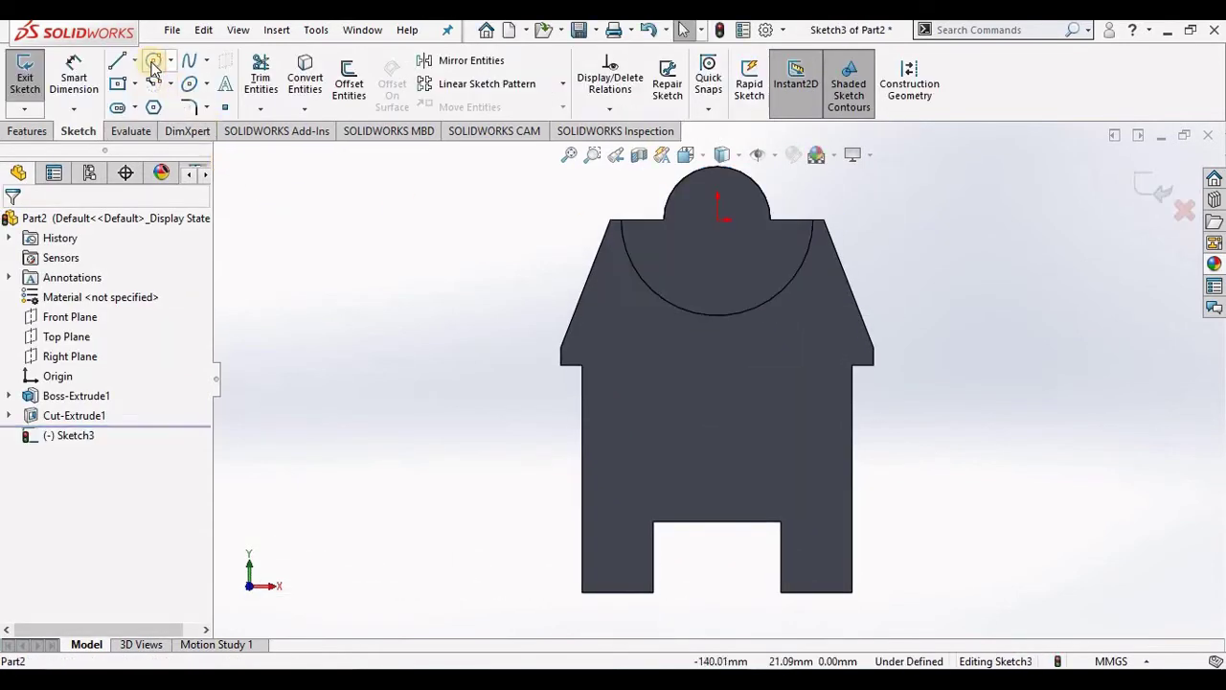
click(153, 63)
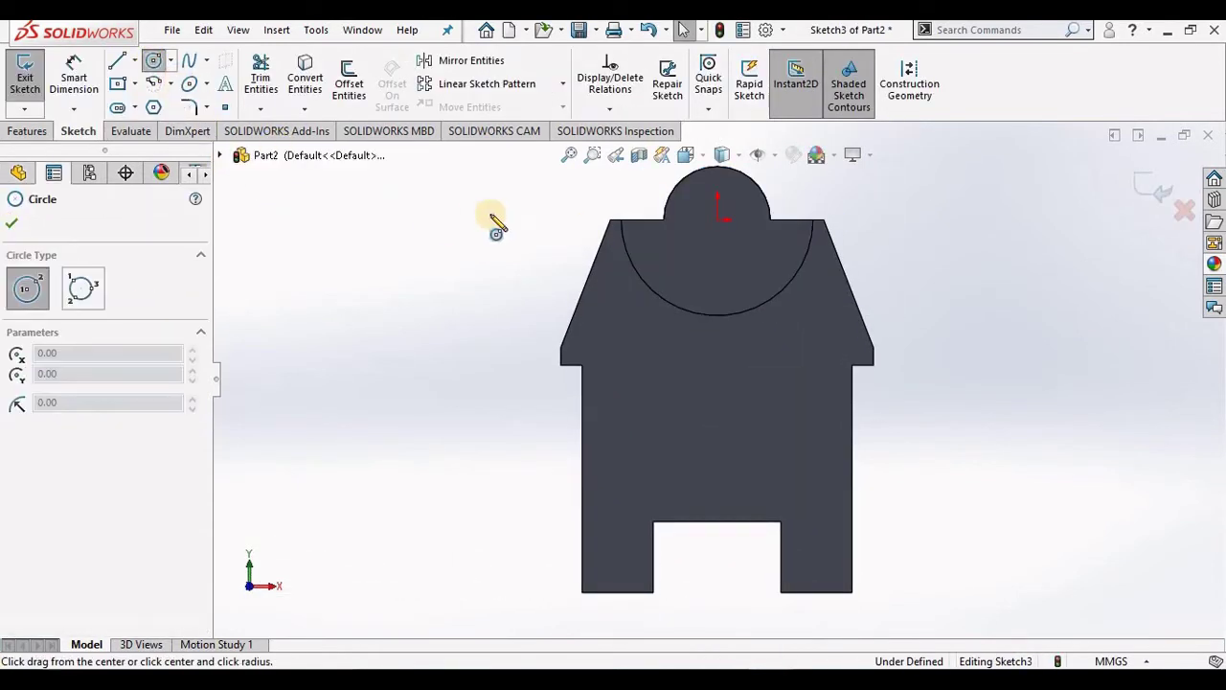
click(717, 219)
click(787, 196)
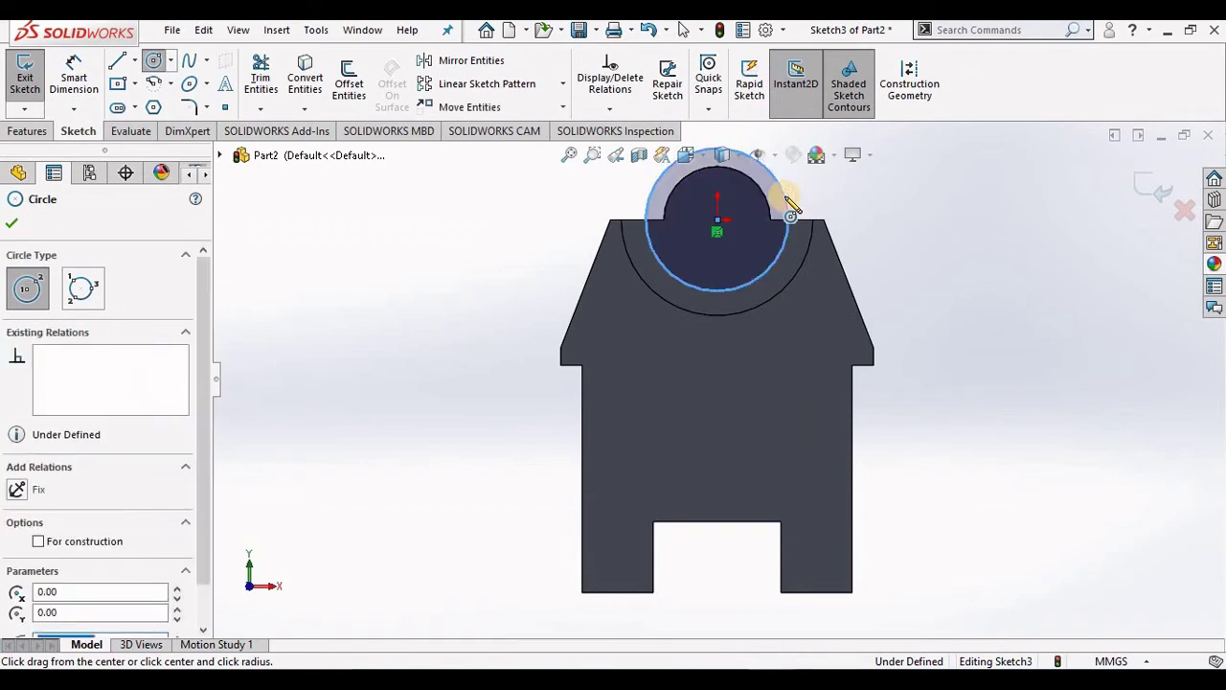
key(Escape)
Dimension the circle to Ø38 and cut it 10 mm Blind as Cut-Extrude2
click(86, 84)
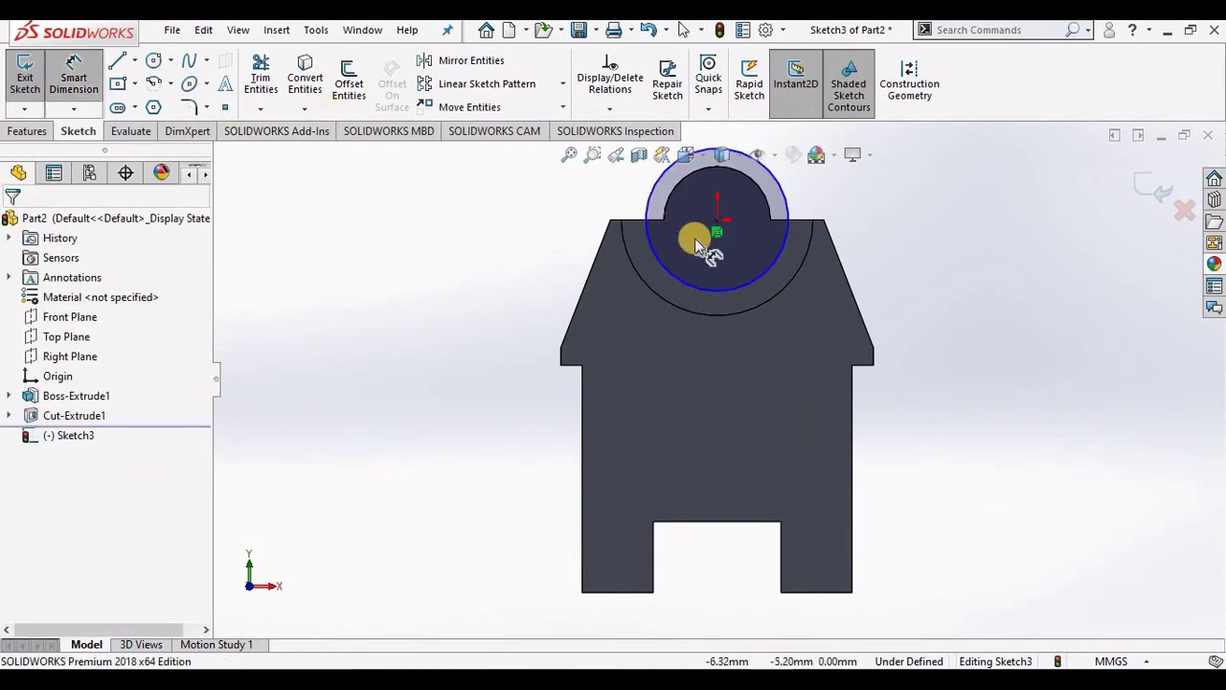
scroll(694, 237, up, 3)
scroll(737, 239, down, 3)
click(723, 239)
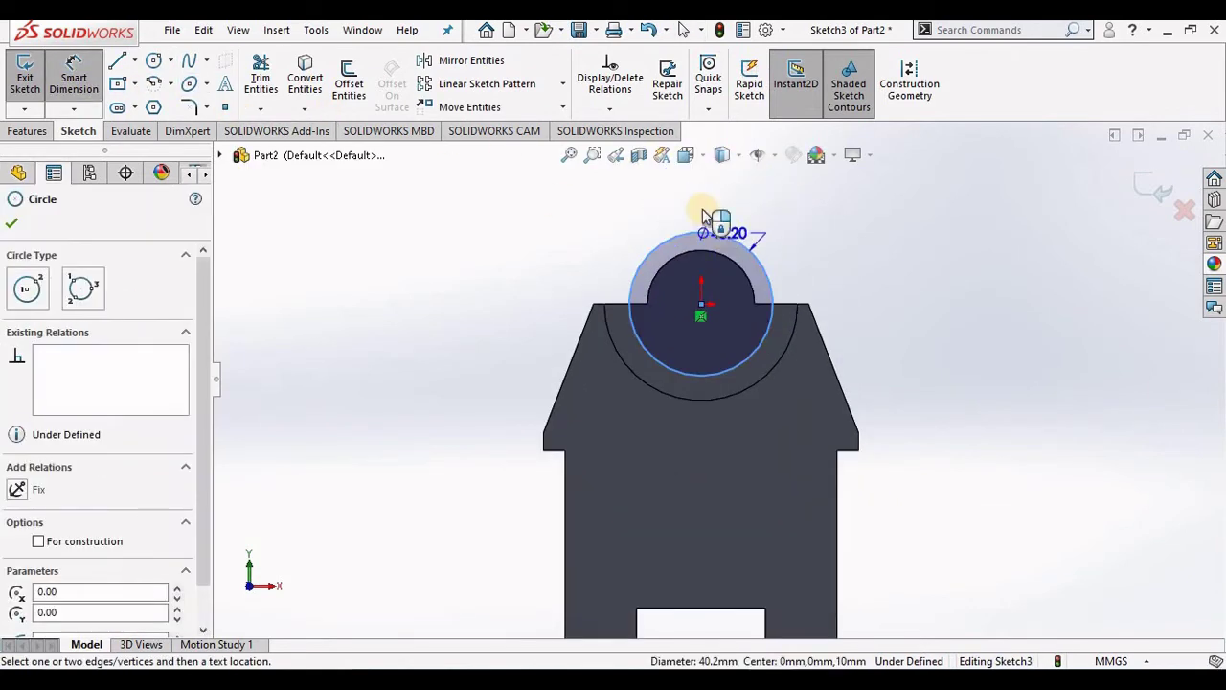
click(701, 206)
text(38)
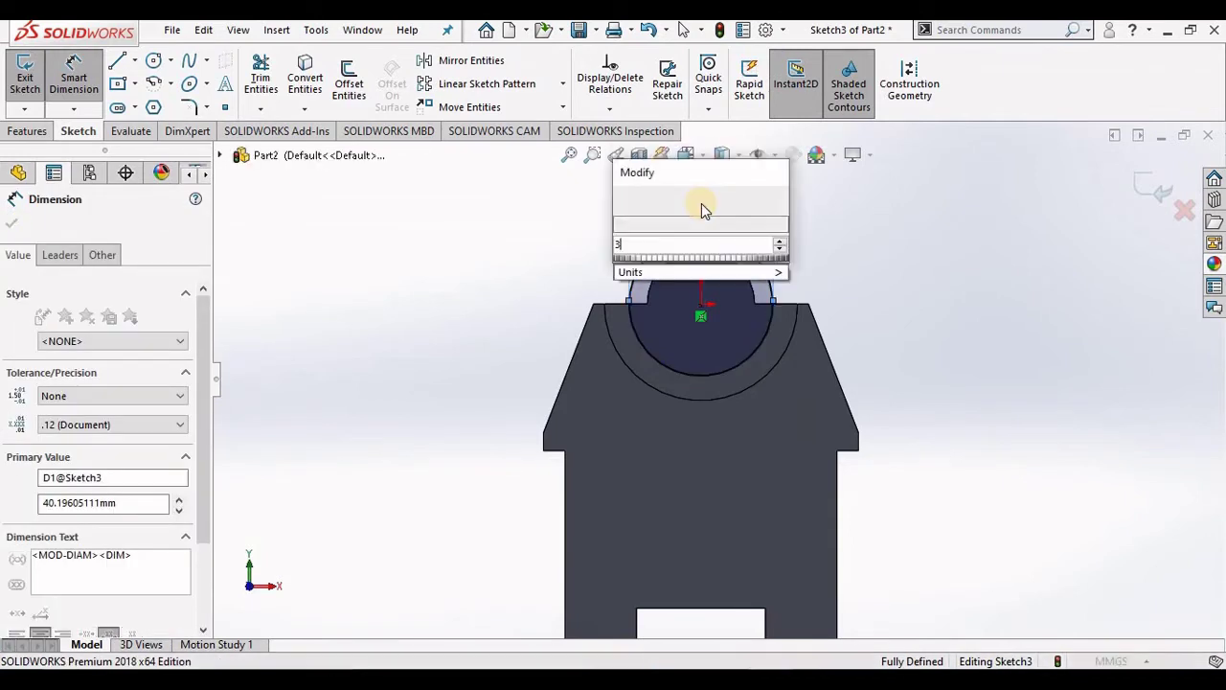
key(Return)
key(Escape)
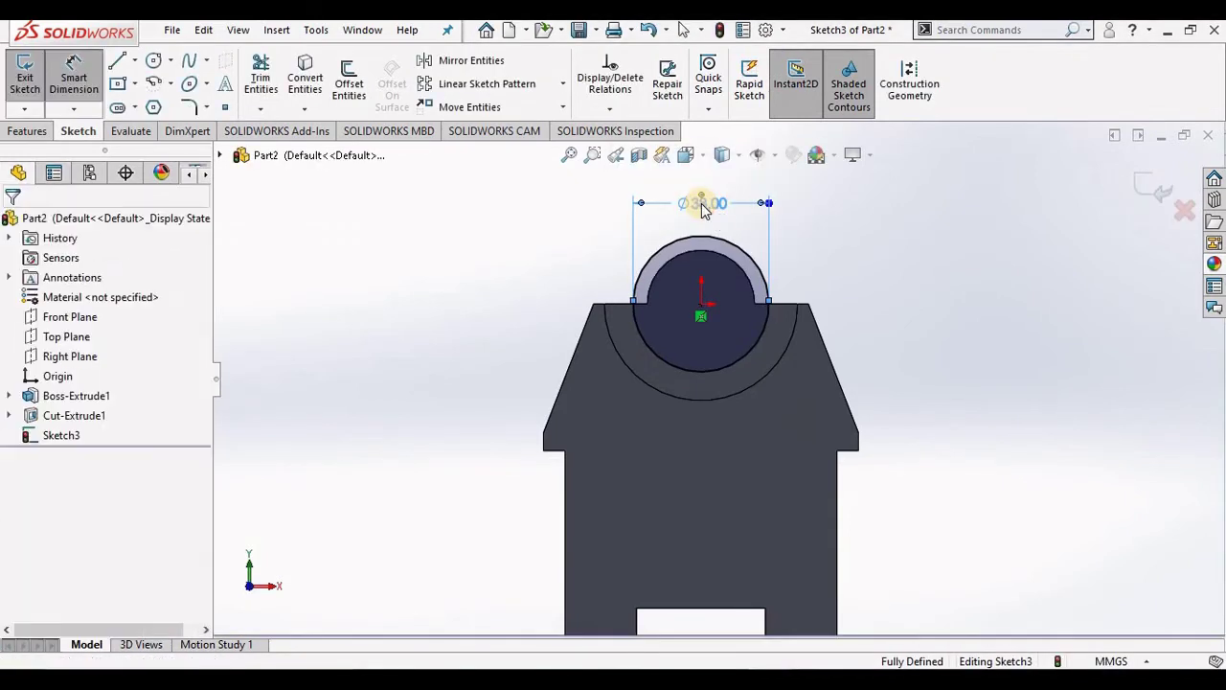
key(f)
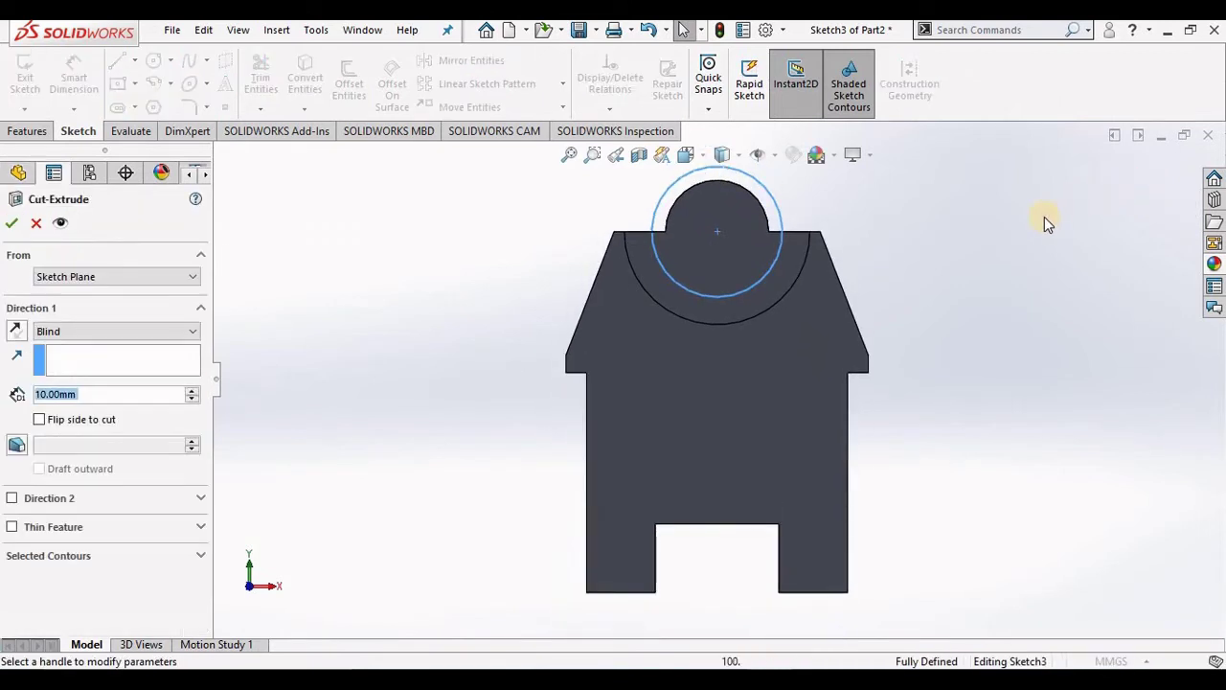
click(14, 228)
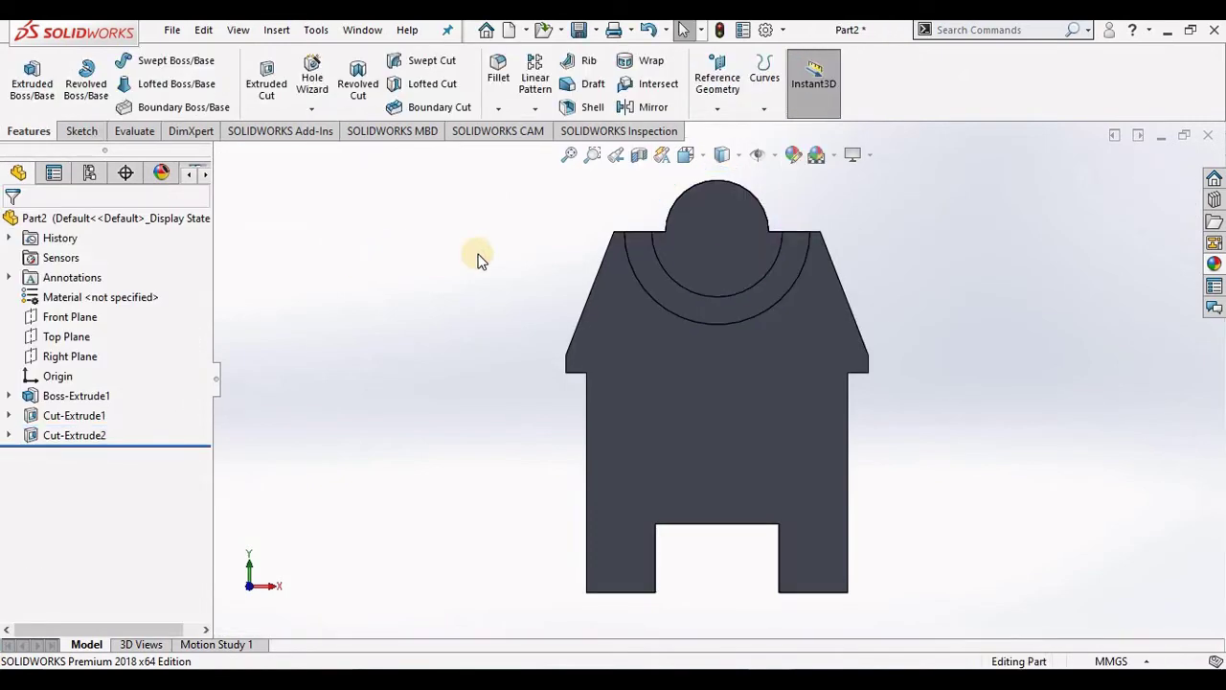
middle_drag(481, 260, 481, 320)
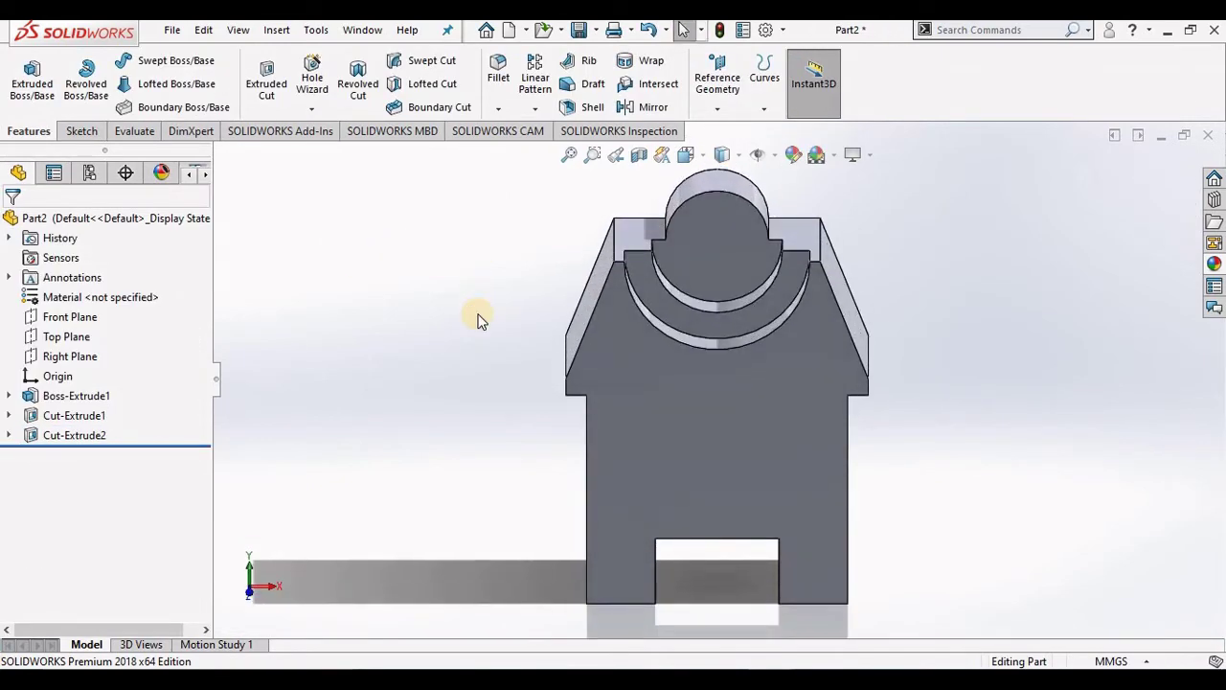
Sketch a circle centred at the origin on the round boss face for a new cut
click(272, 88)
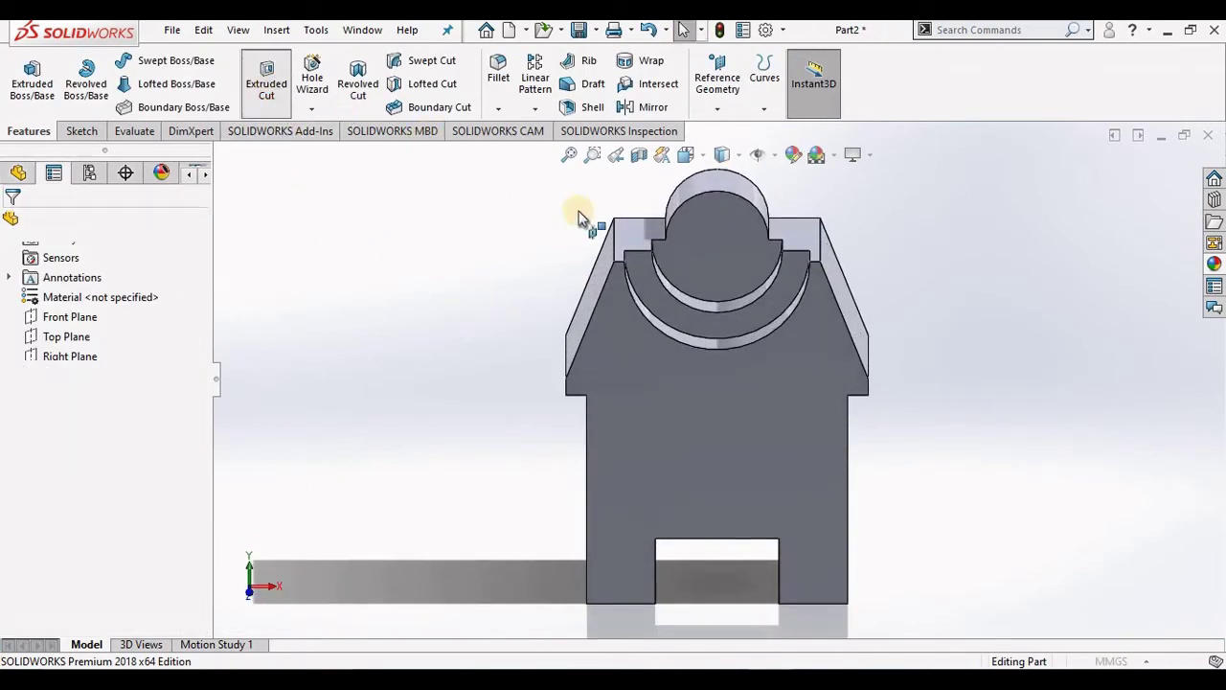
click(718, 216)
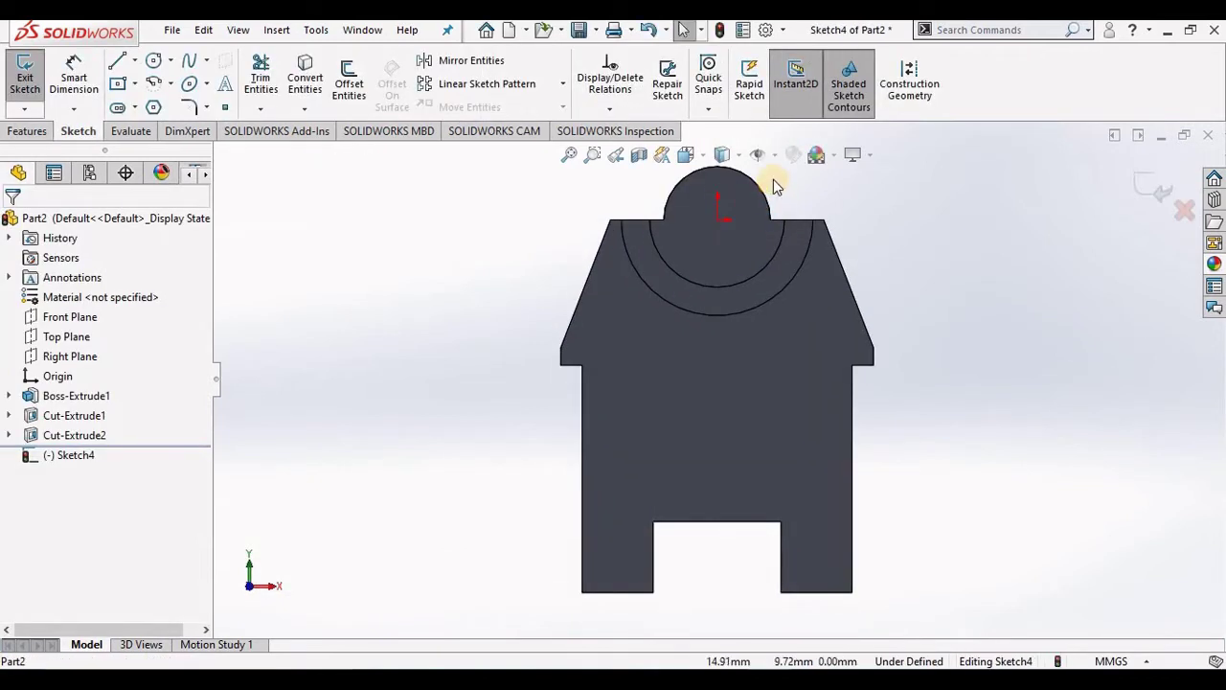
click(153, 63)
drag(695, 296, 753, 307)
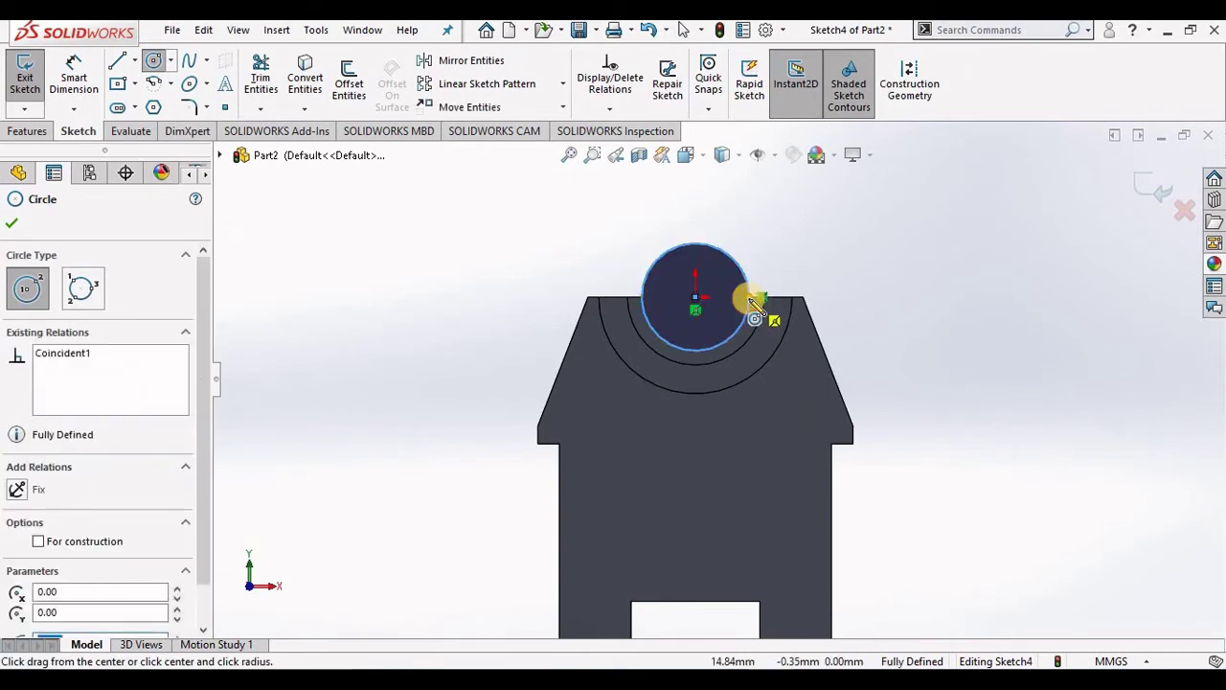
key(Escape)
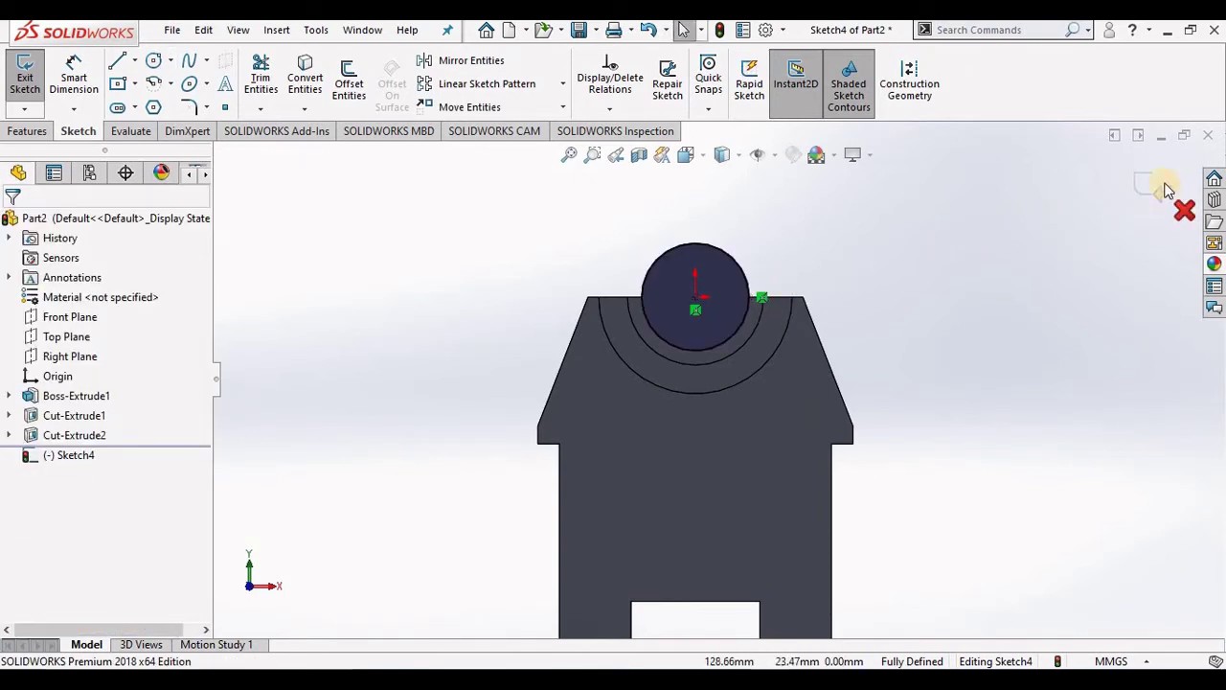
key(ctrl+1)
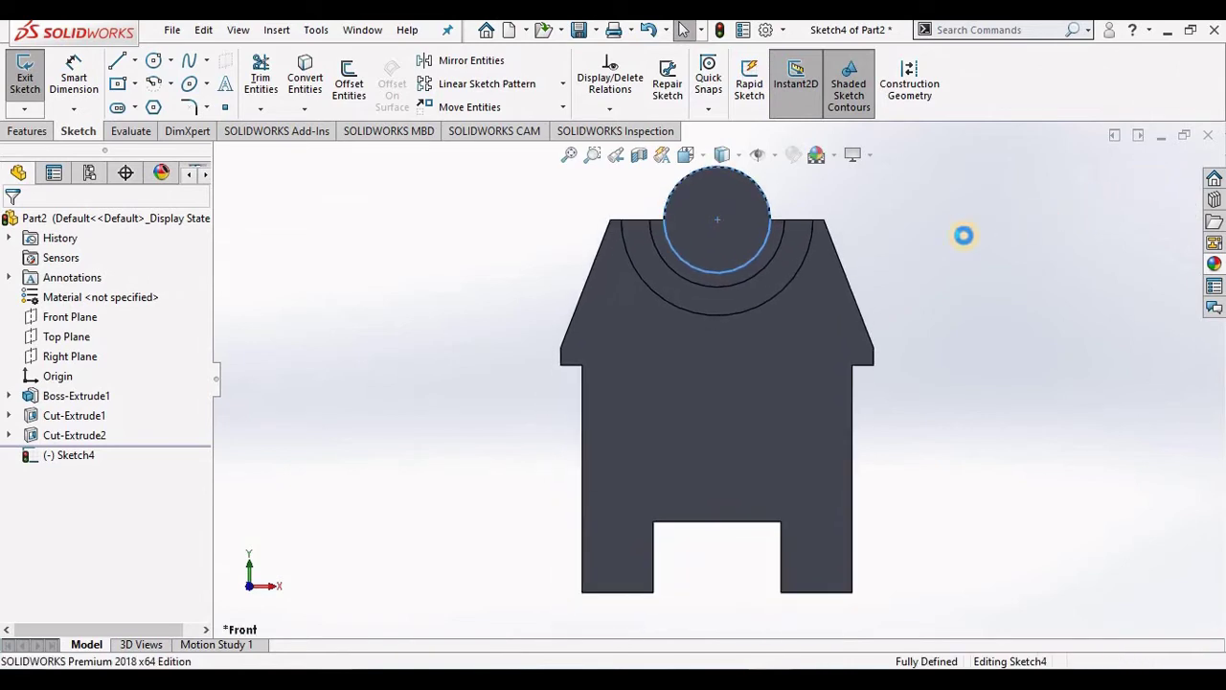
key(ctrl+e)
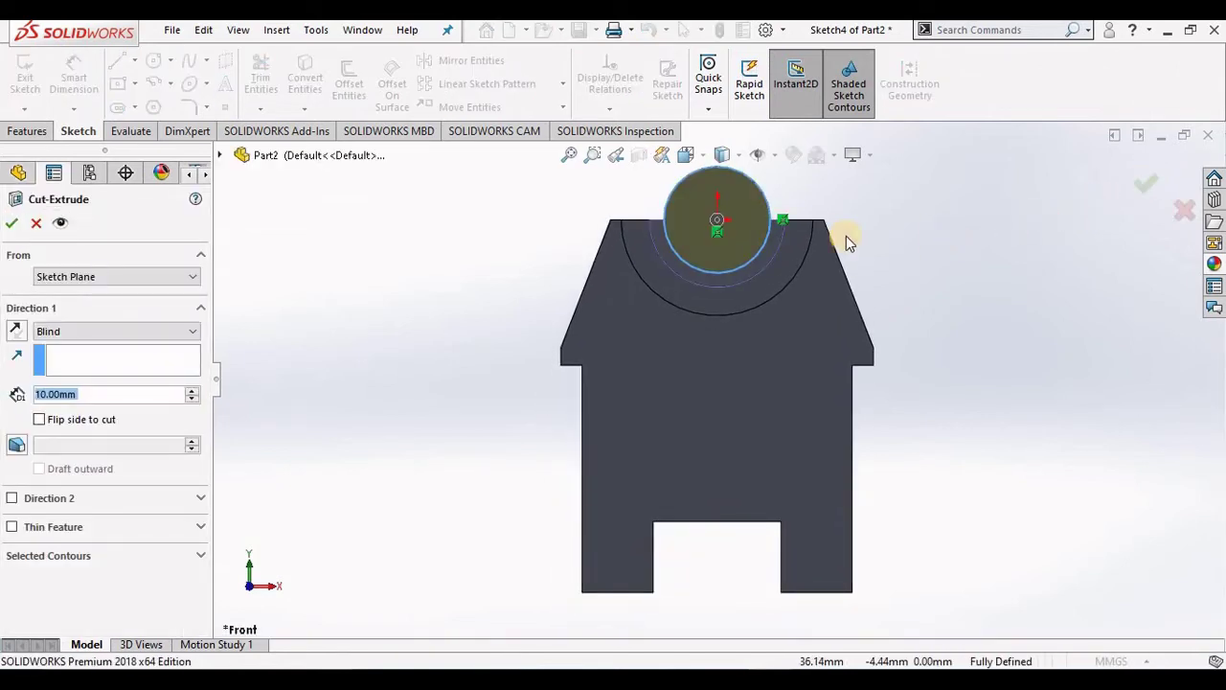
Cancel the pending cut, dimension the Sketch4 circle to 20 mm diameter, and exit the sketch
click(35, 224)
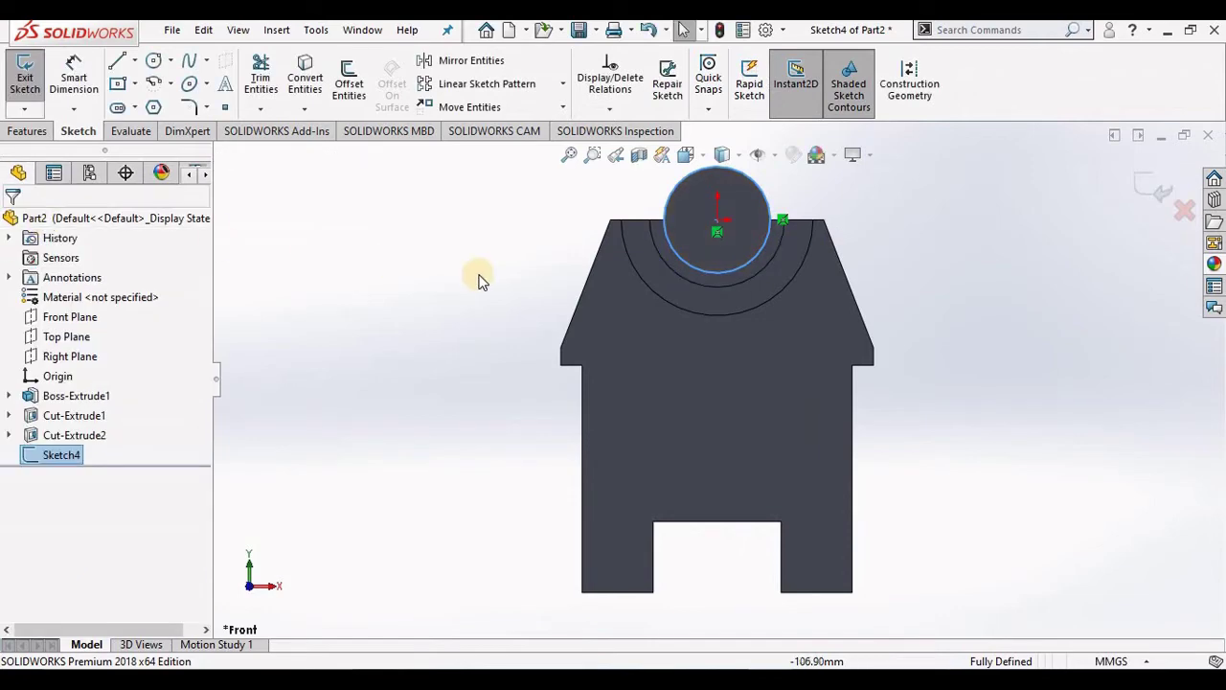
scroll(488, 274, up, 1)
scroll(871, 233, down, 2)
middle_drag(871, 232, 821, 274)
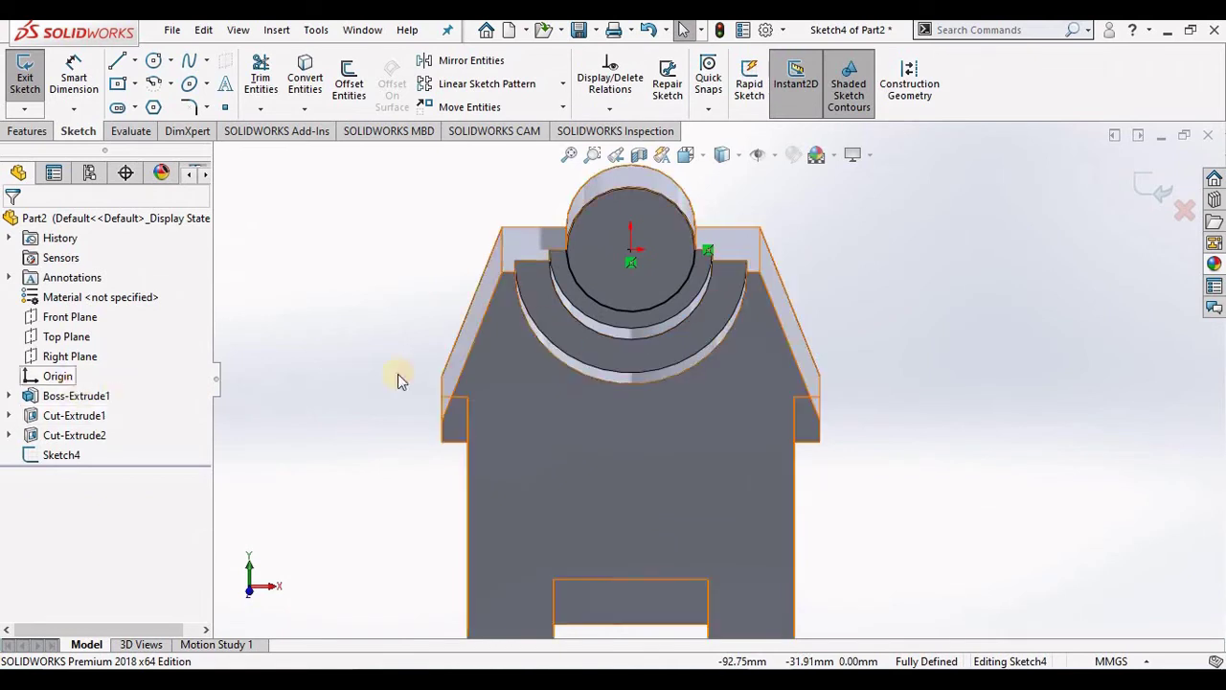
click(707, 251)
mouse_move(933, 277)
middle_down()
mouse_move(933, 227)
mouse_move(937, 256)
middle_up()
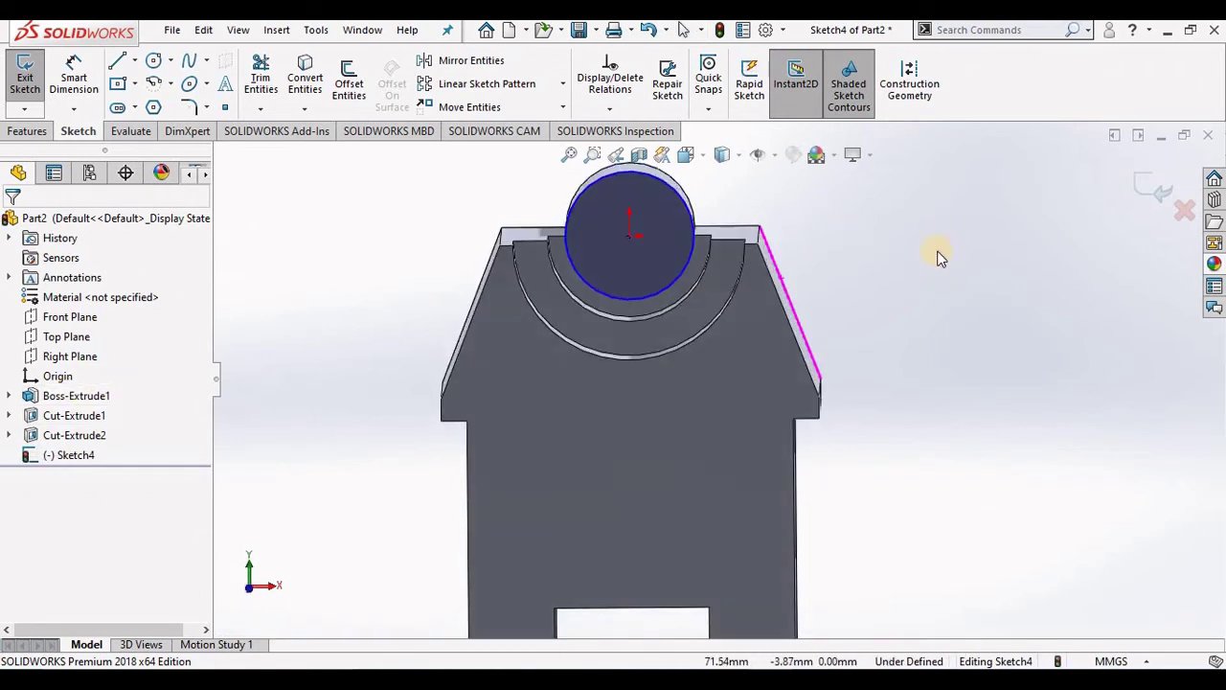
click(684, 198)
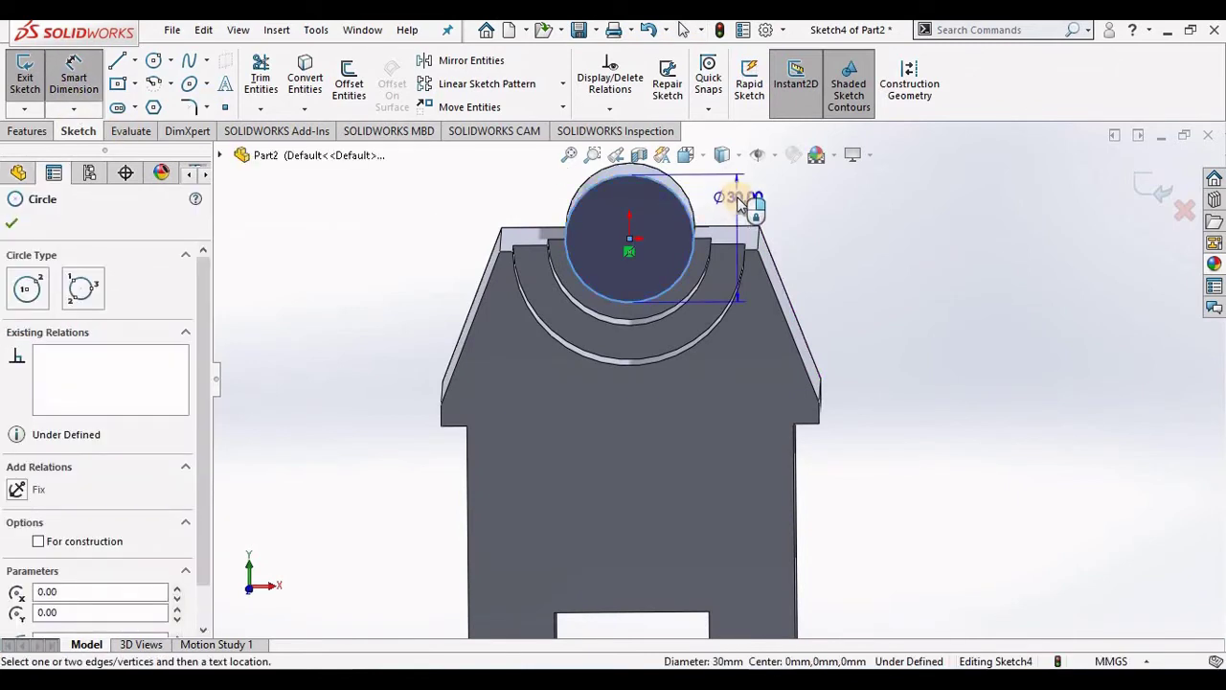
click(738, 205)
text(20)
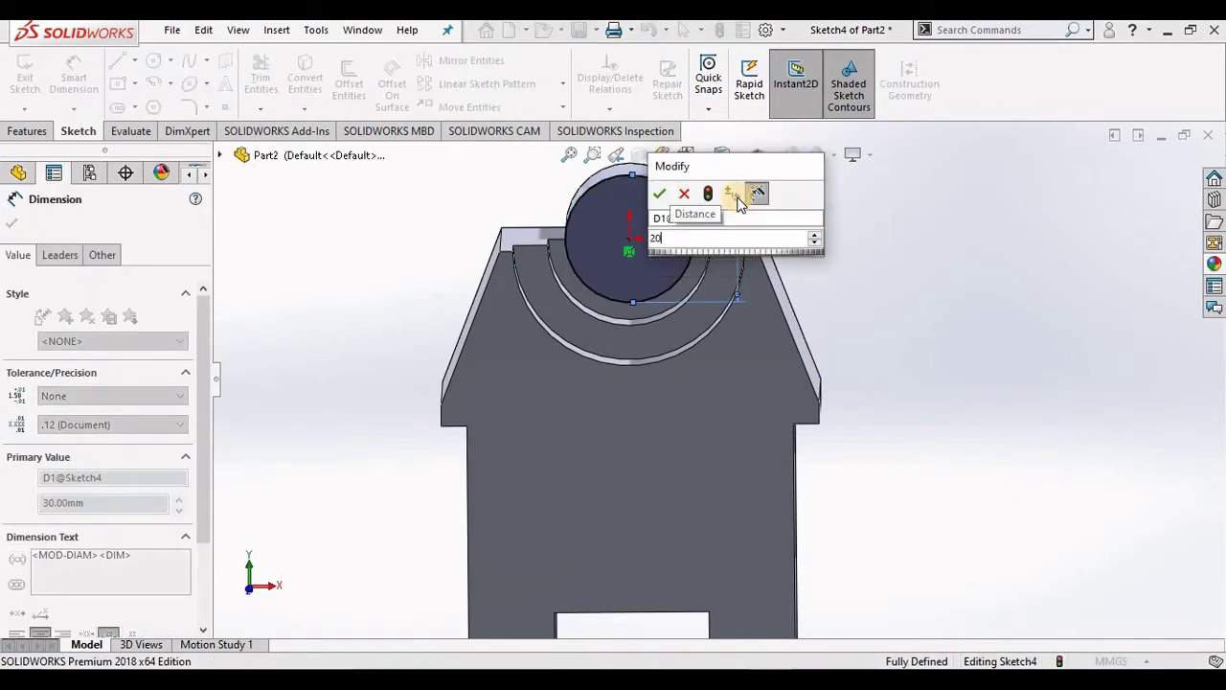
key(Return)
key(Escape)
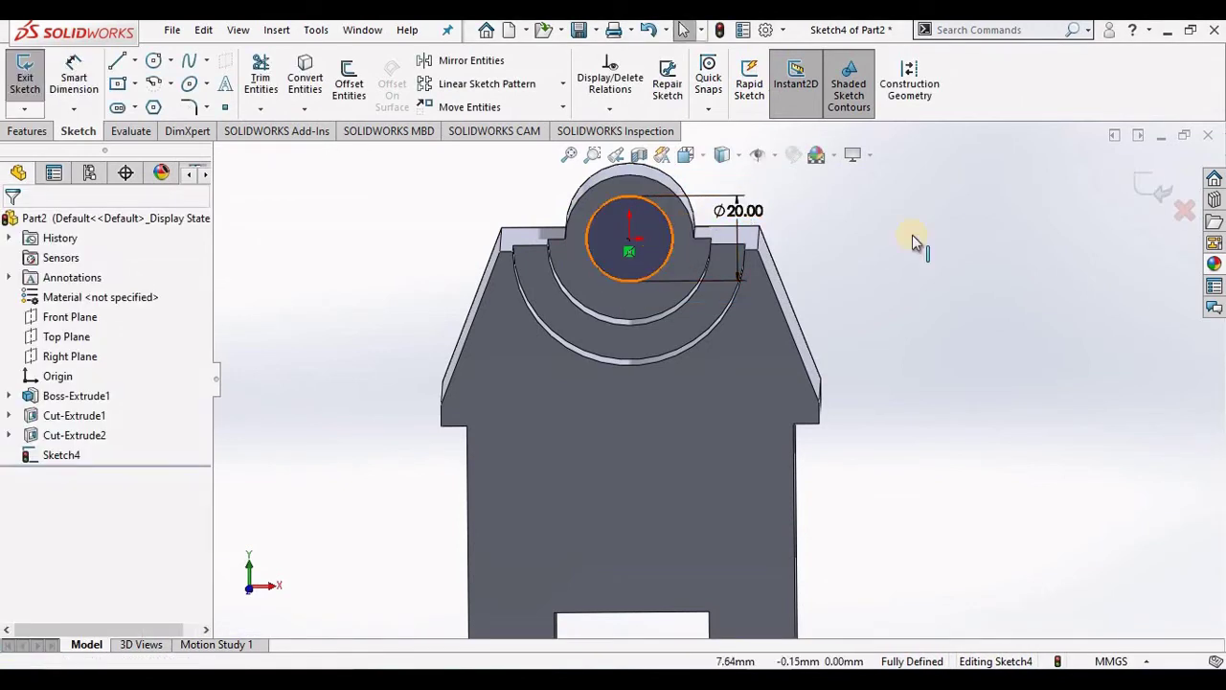
click(1138, 187)
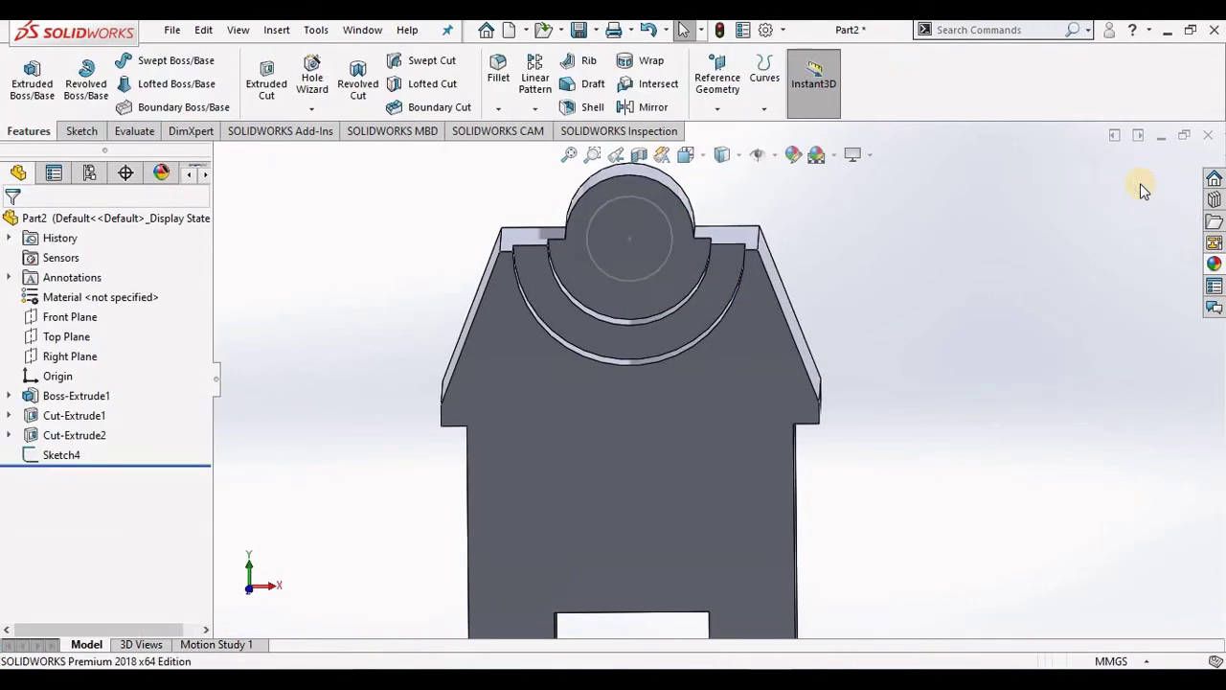
Cut Sketch4's 20 mm circle Up To Next through the round top boss
click(56, 455)
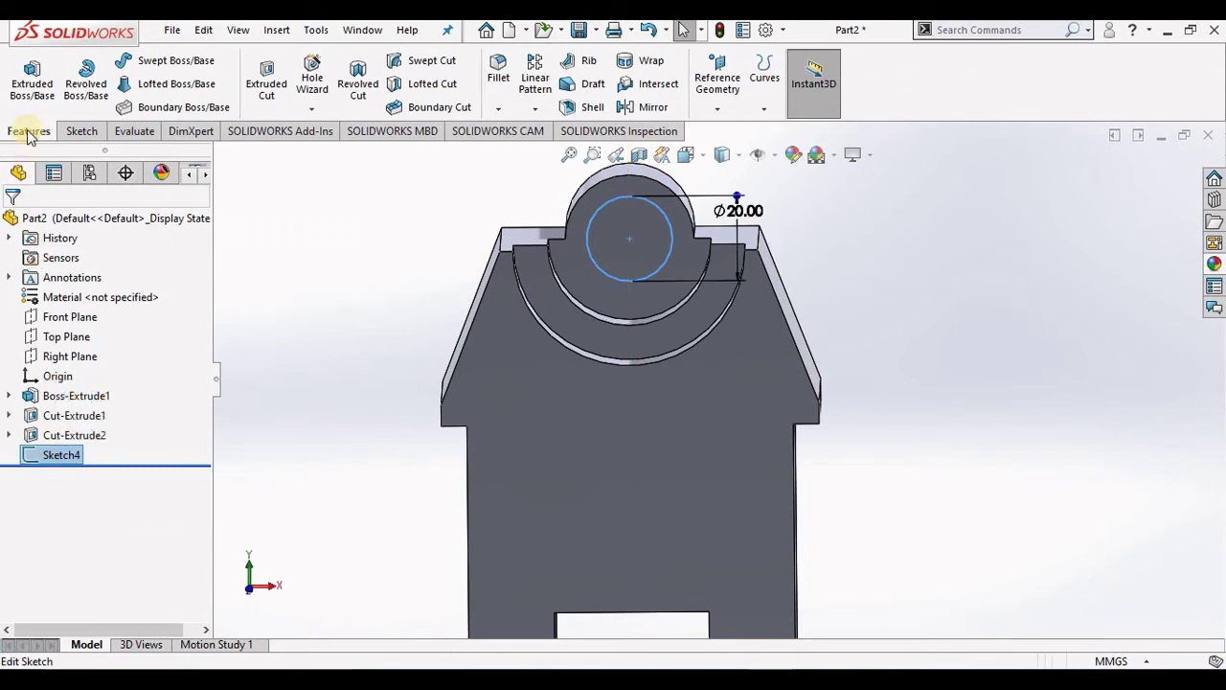
click(258, 71)
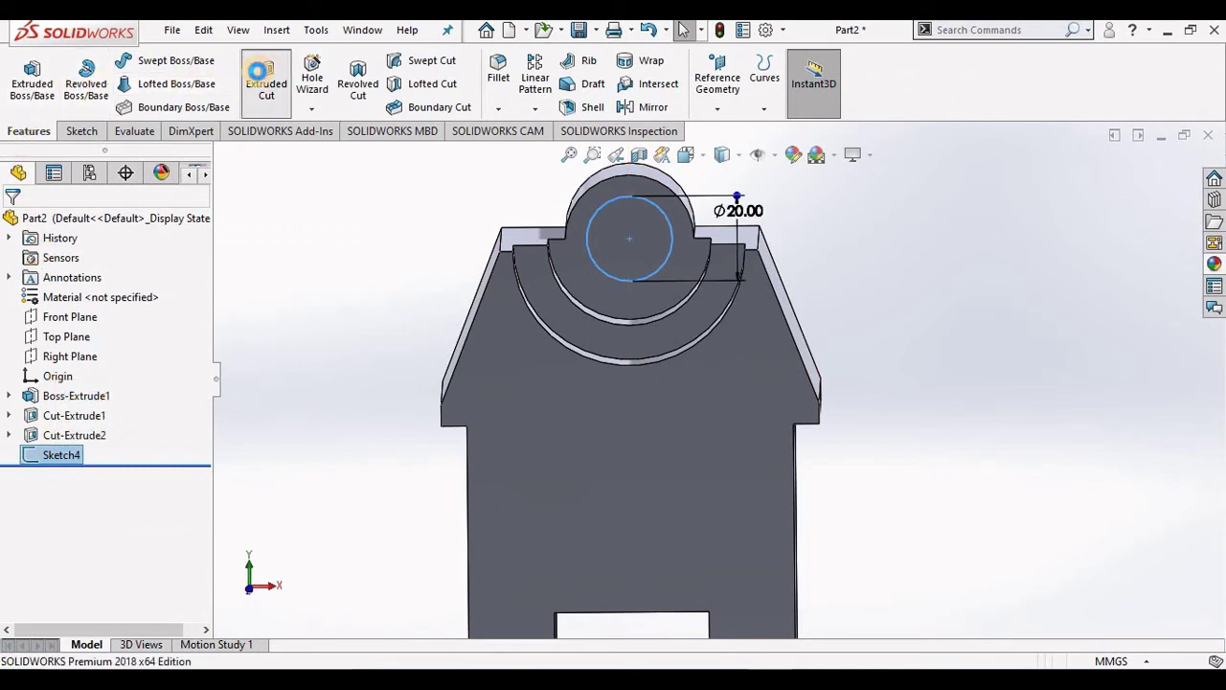
click(144, 328)
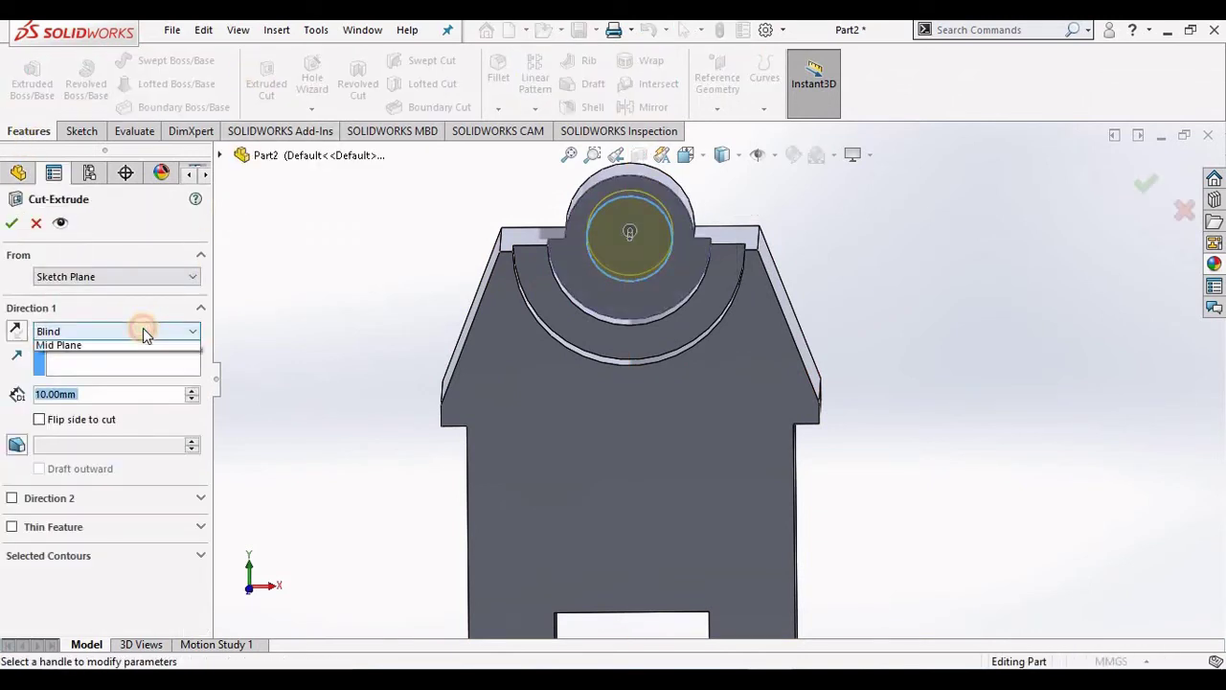
click(123, 383)
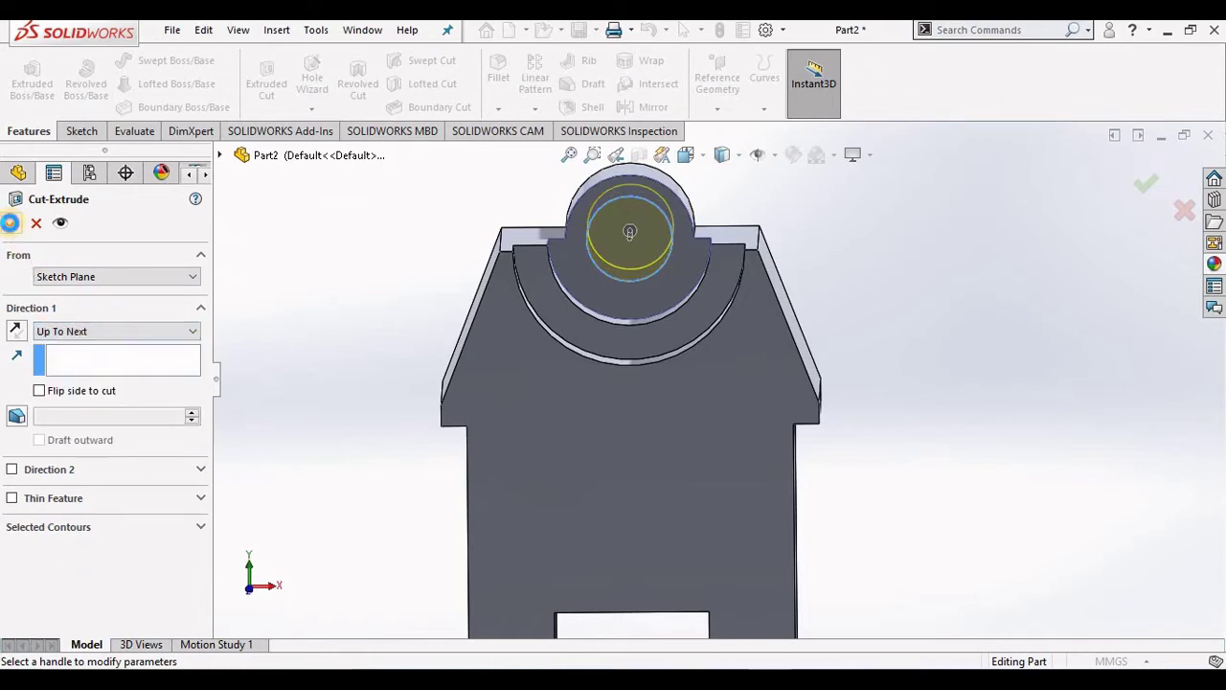
key(Return)
mouse_move(527, 349)
middle_down()
mouse_move(718, 355)
mouse_move(719, 470)
mouse_move(719, 405)
mouse_move(657, 430)
mouse_move(596, 488)
mouse_move(747, 388)
middle_up()
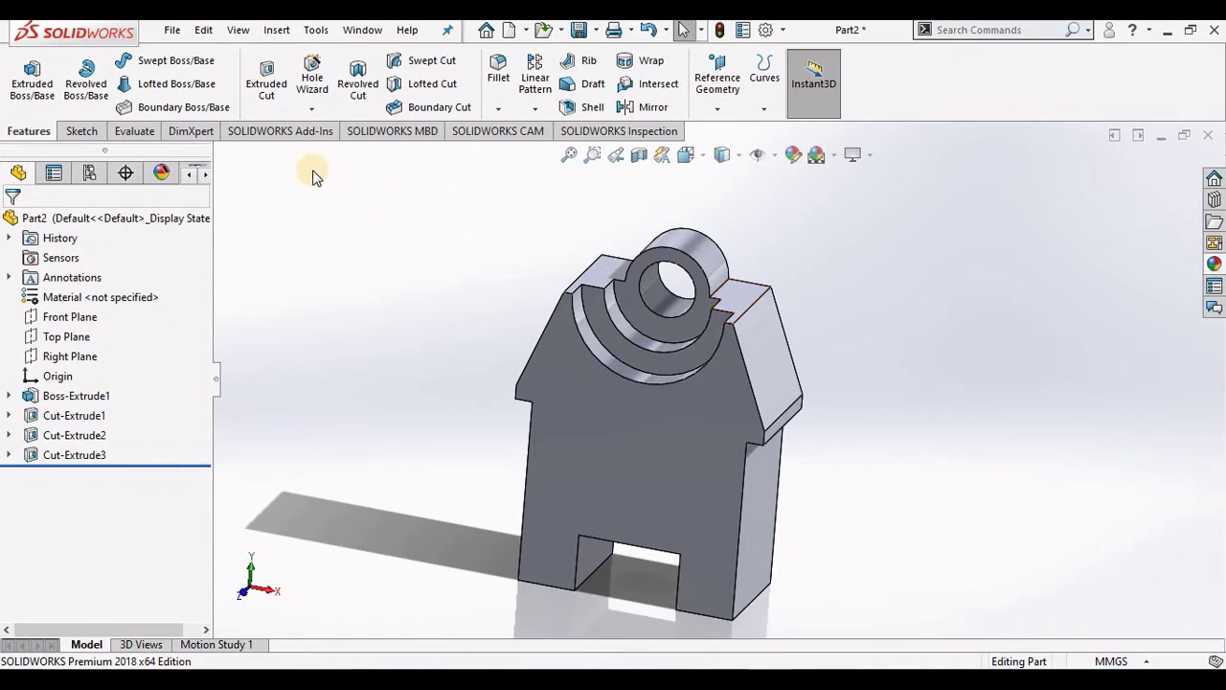
On the Front Plane, draw a corner rectangle to the left of the body's shoulder
click(33, 82)
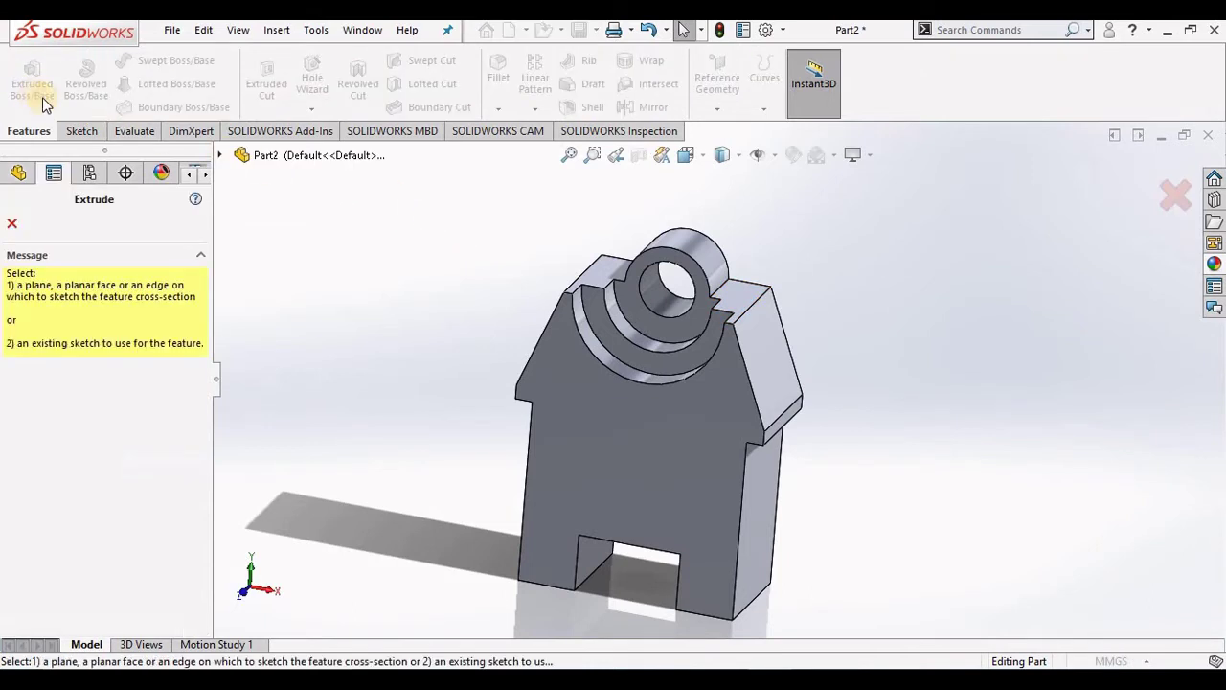
click(221, 155)
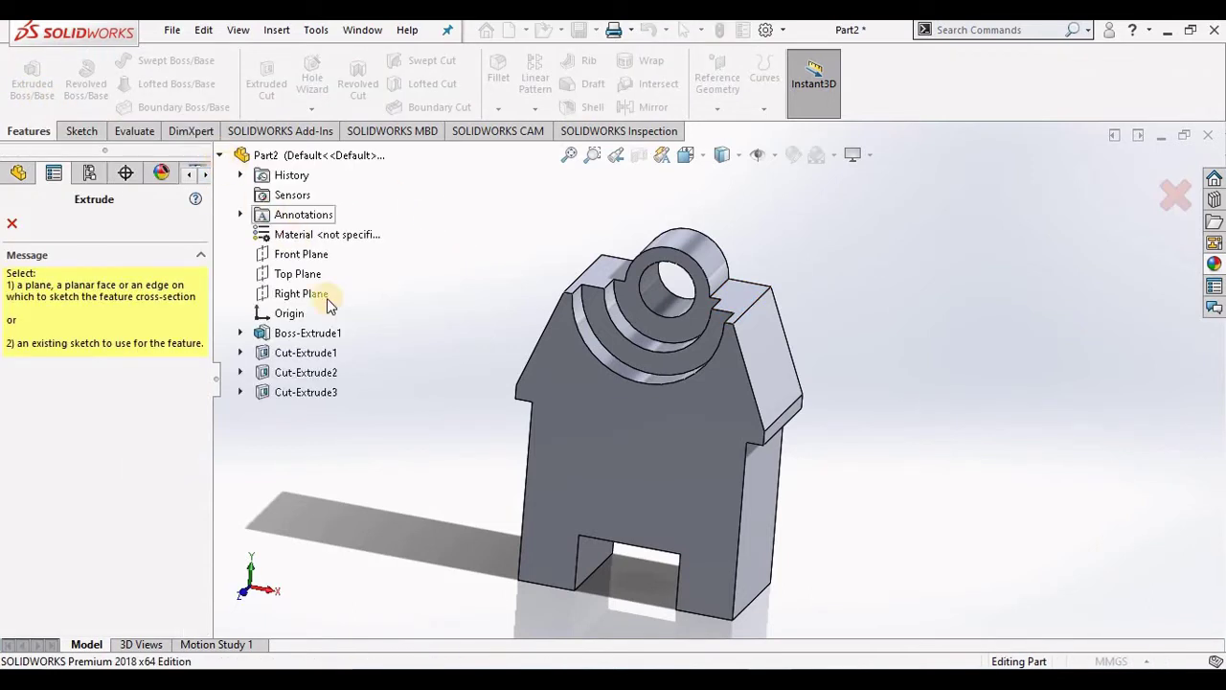
click(292, 255)
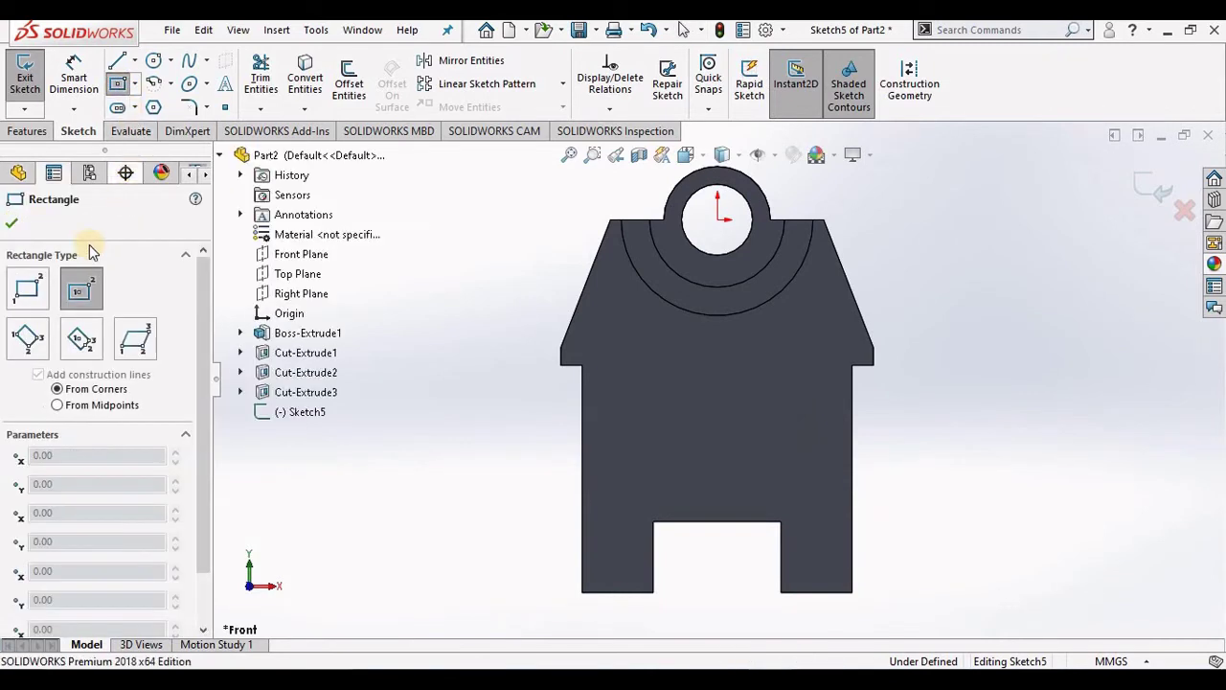
click(27, 292)
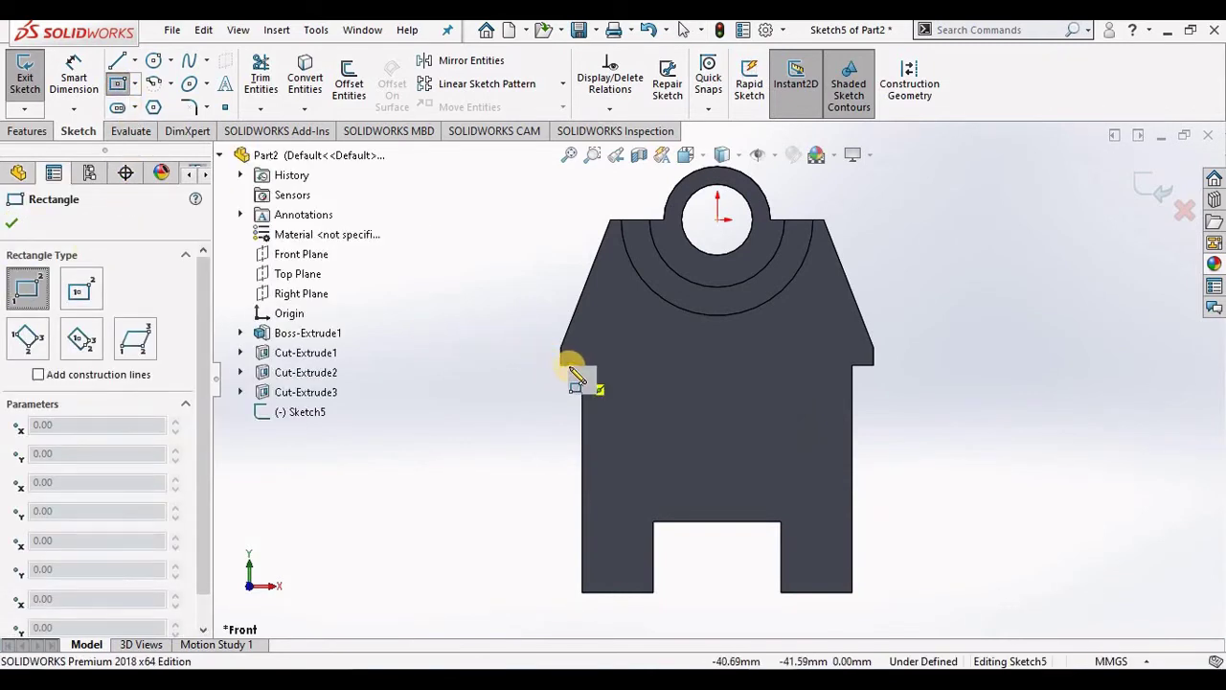
drag(568, 364, 427, 332)
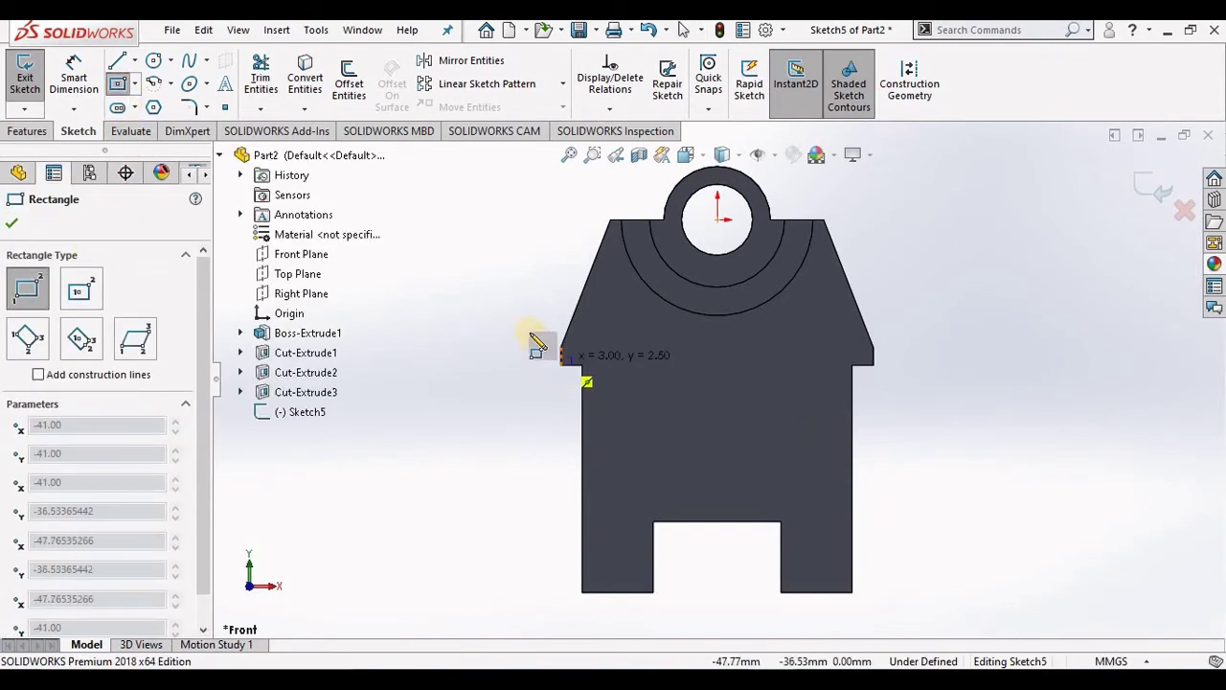
click(428, 333)
key(Escape)
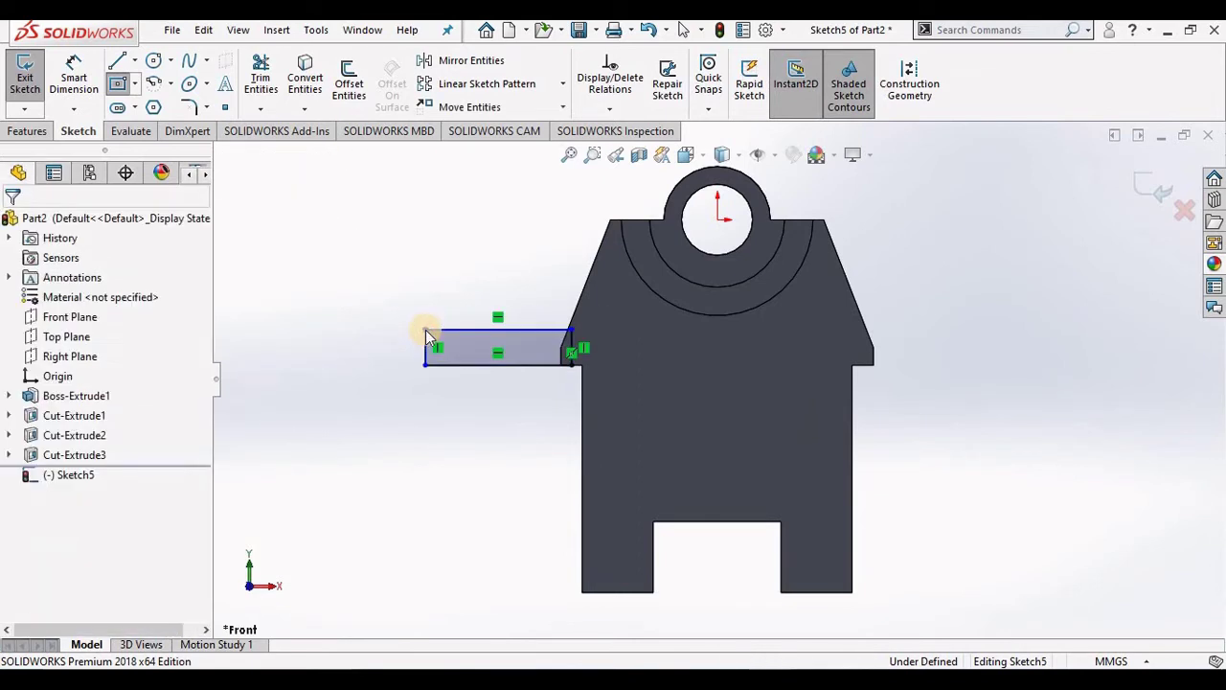
Dimension the rectangle's height to 10 mm
click(74, 78)
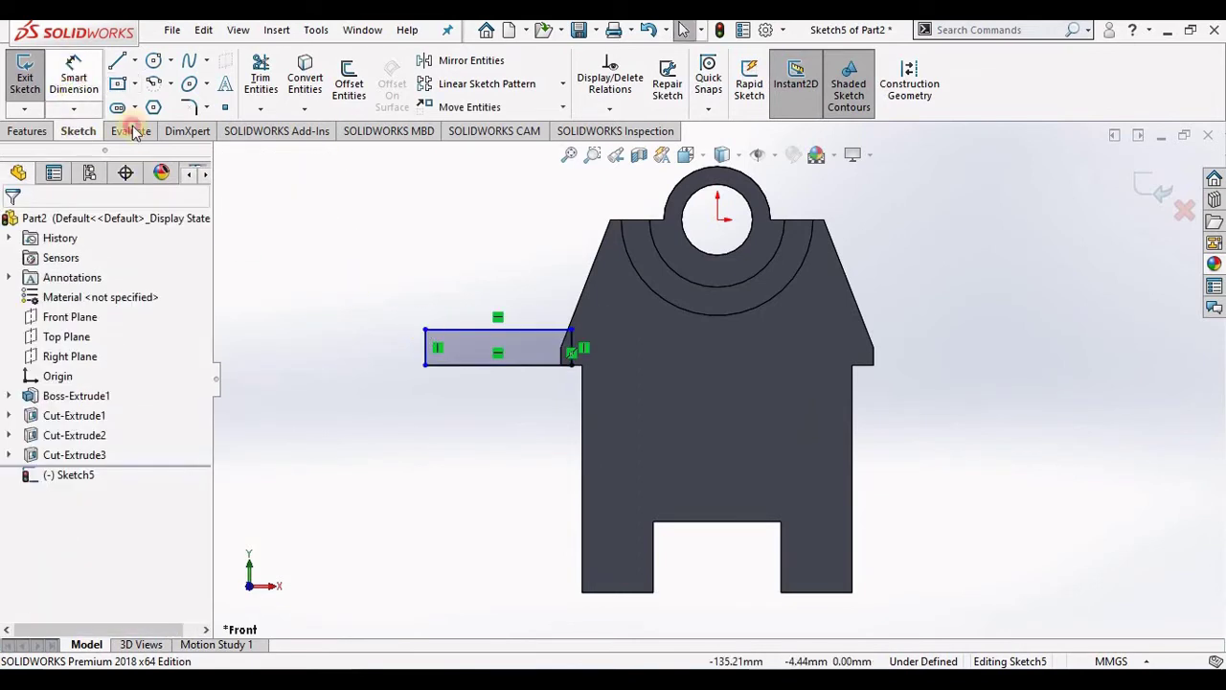
click(426, 347)
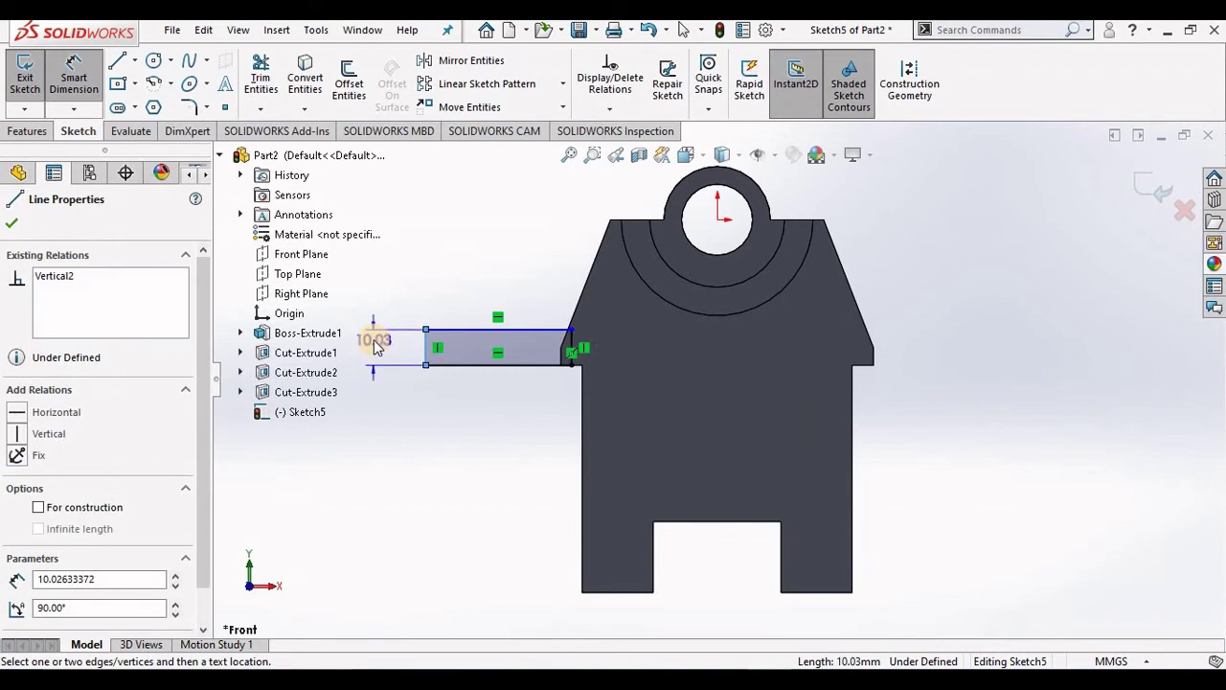
click(375, 346)
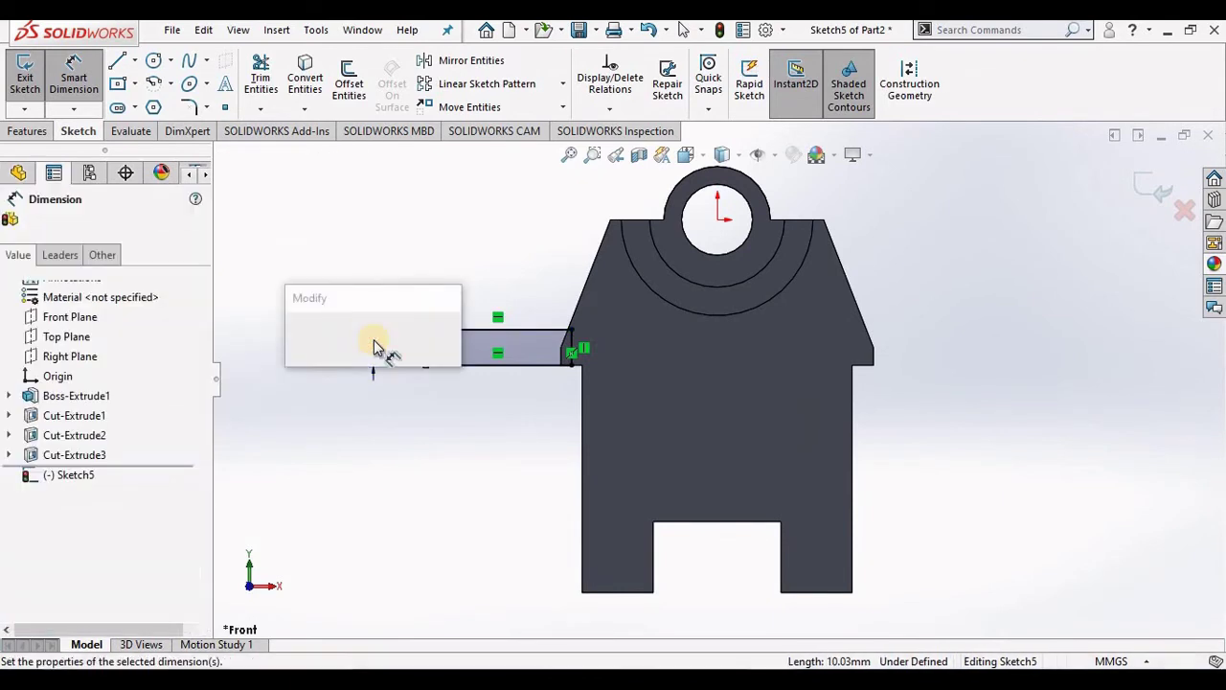
text(10)
key(Return)
key(Escape)
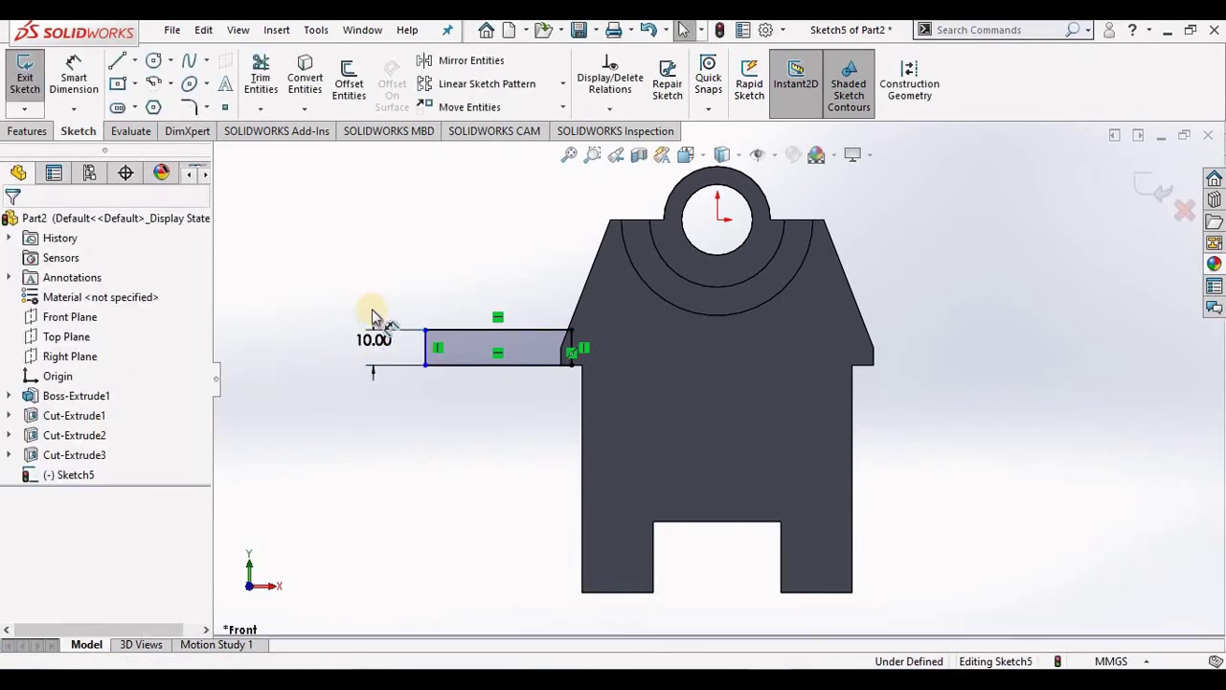
Draw a vertical centerline from the circle centre down to the bottom slot edge
click(135, 60)
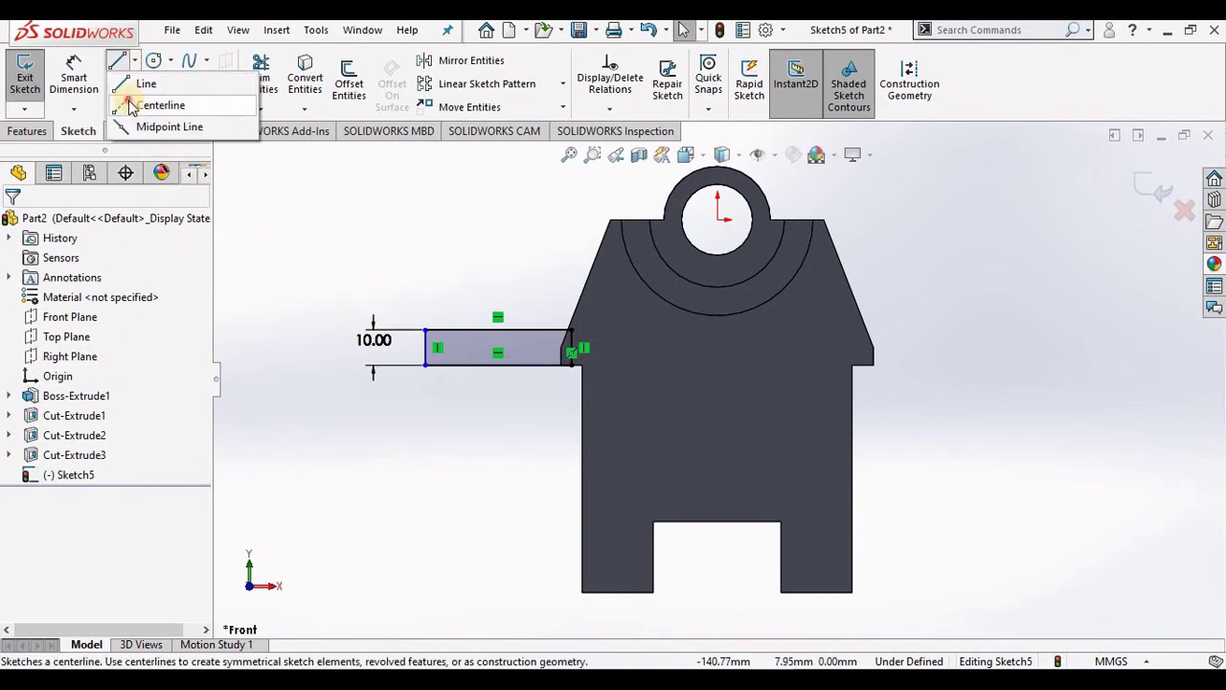
click(161, 103)
click(716, 219)
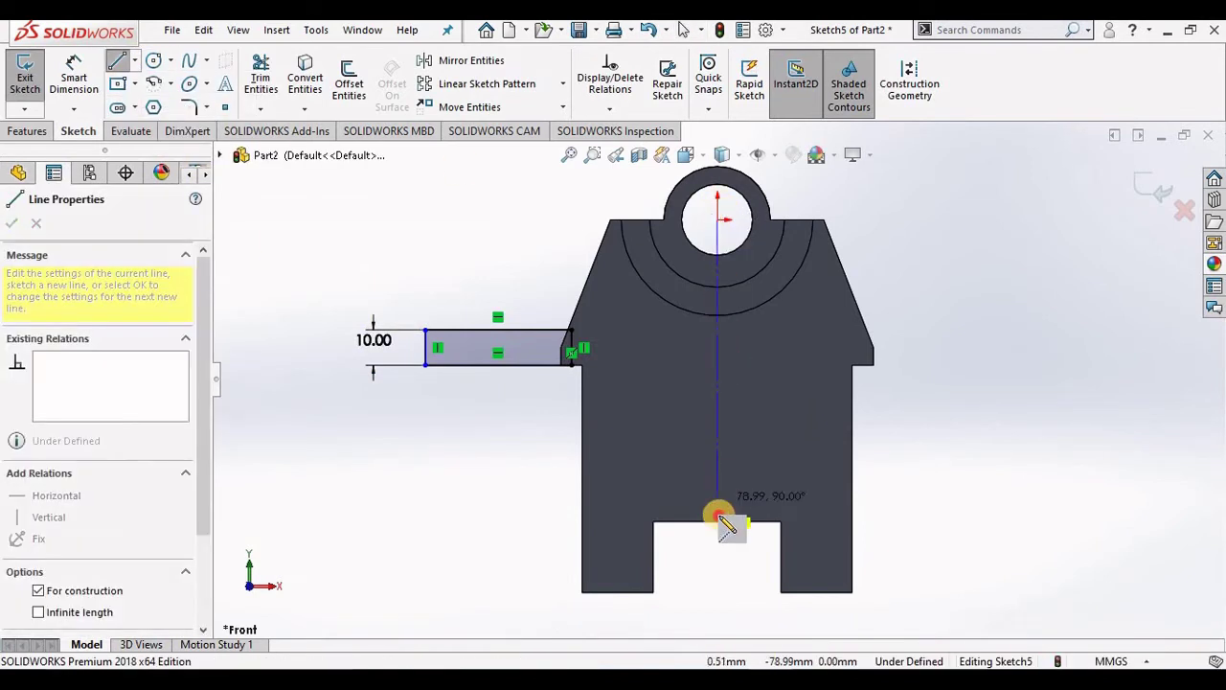
click(717, 521)
key(Escape)
Mirror the left rectangle about the centerline onto the right shoulder
drag(624, 451, 350, 243)
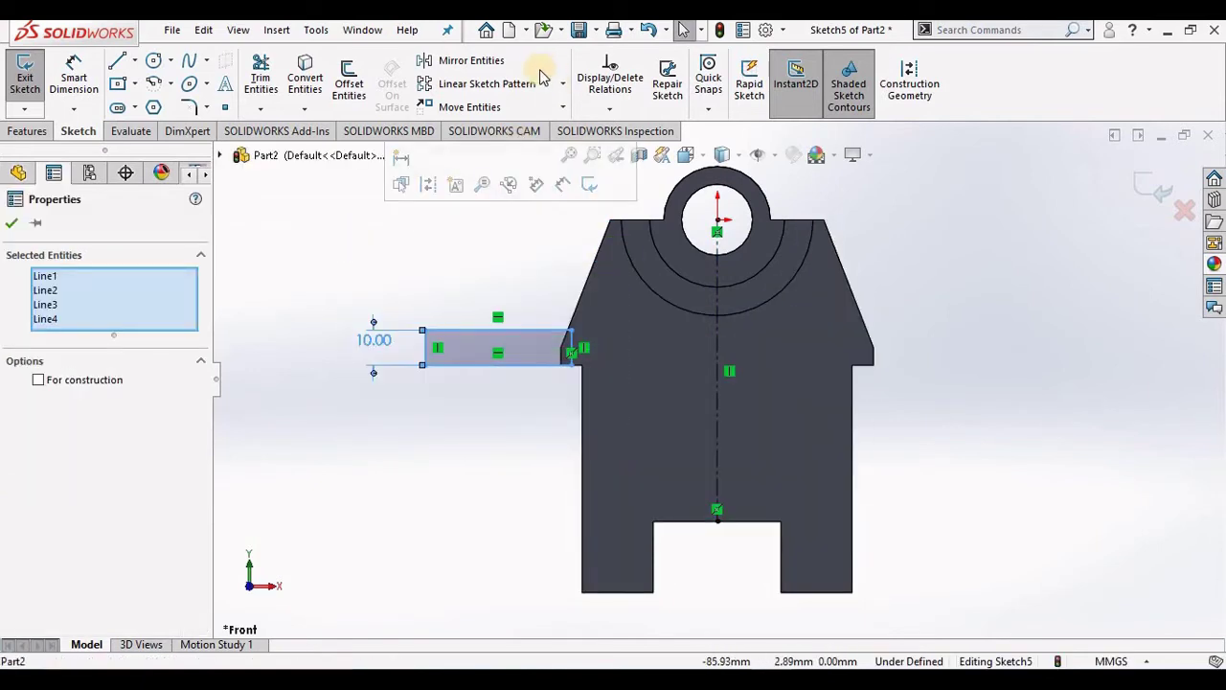
click(484, 64)
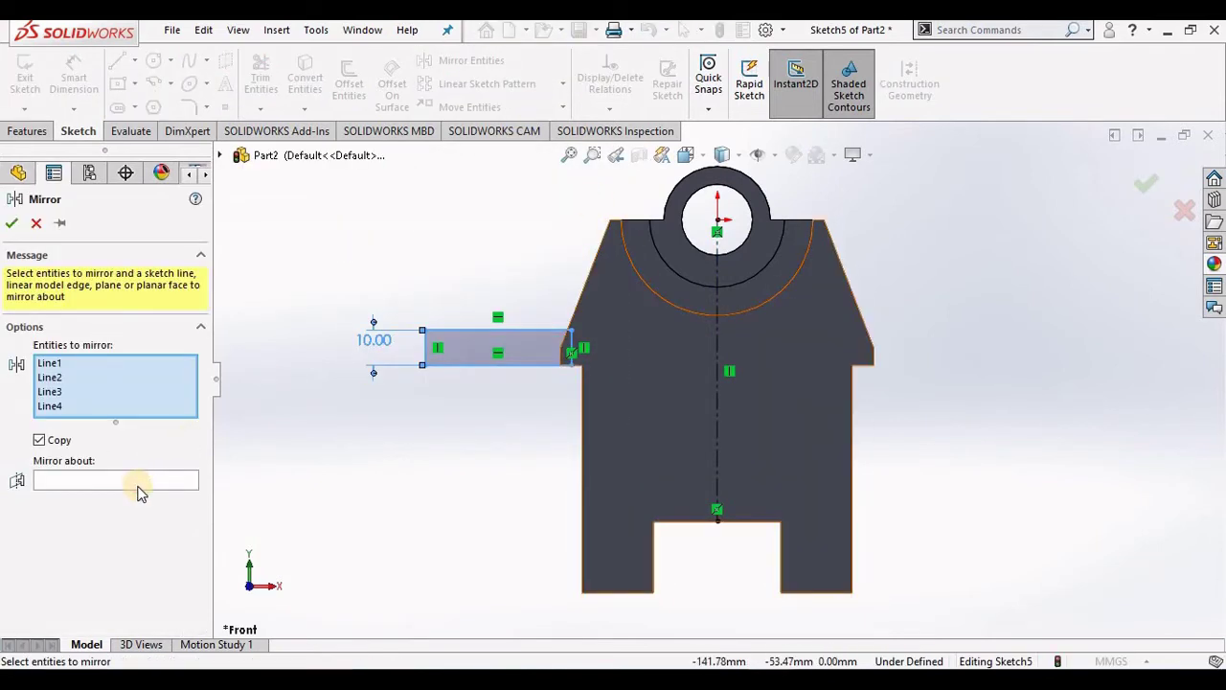
click(165, 480)
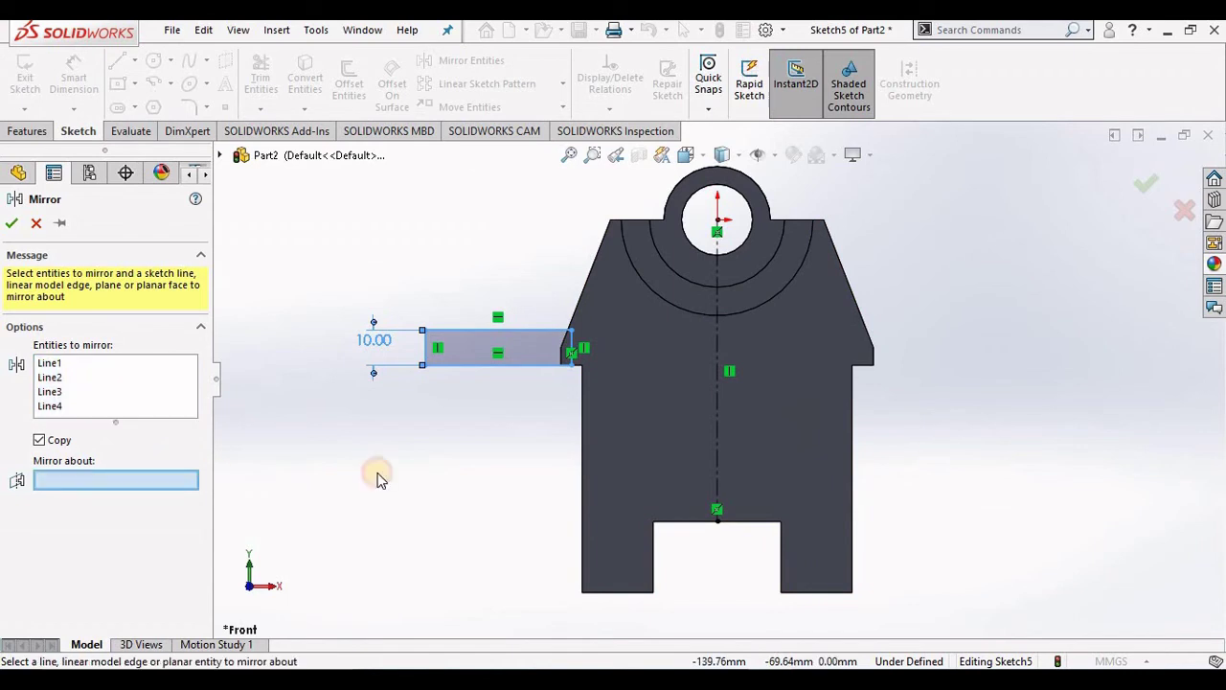
click(717, 396)
key(Escape)
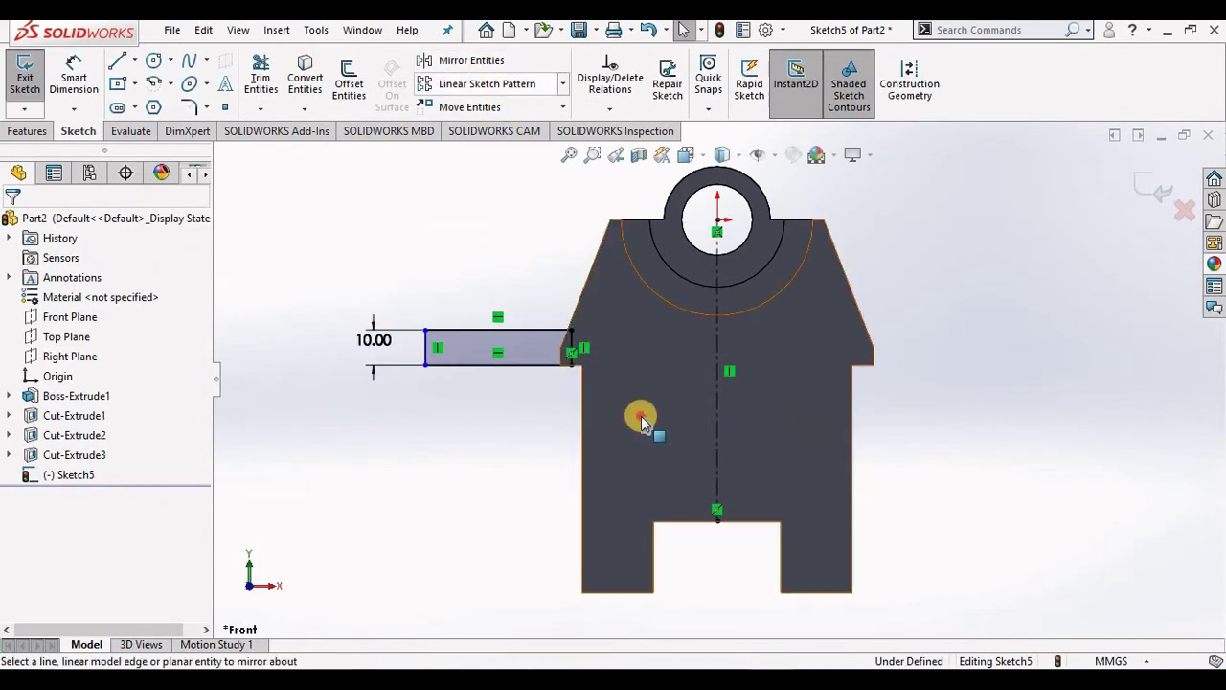
drag(641, 416, 238, 271)
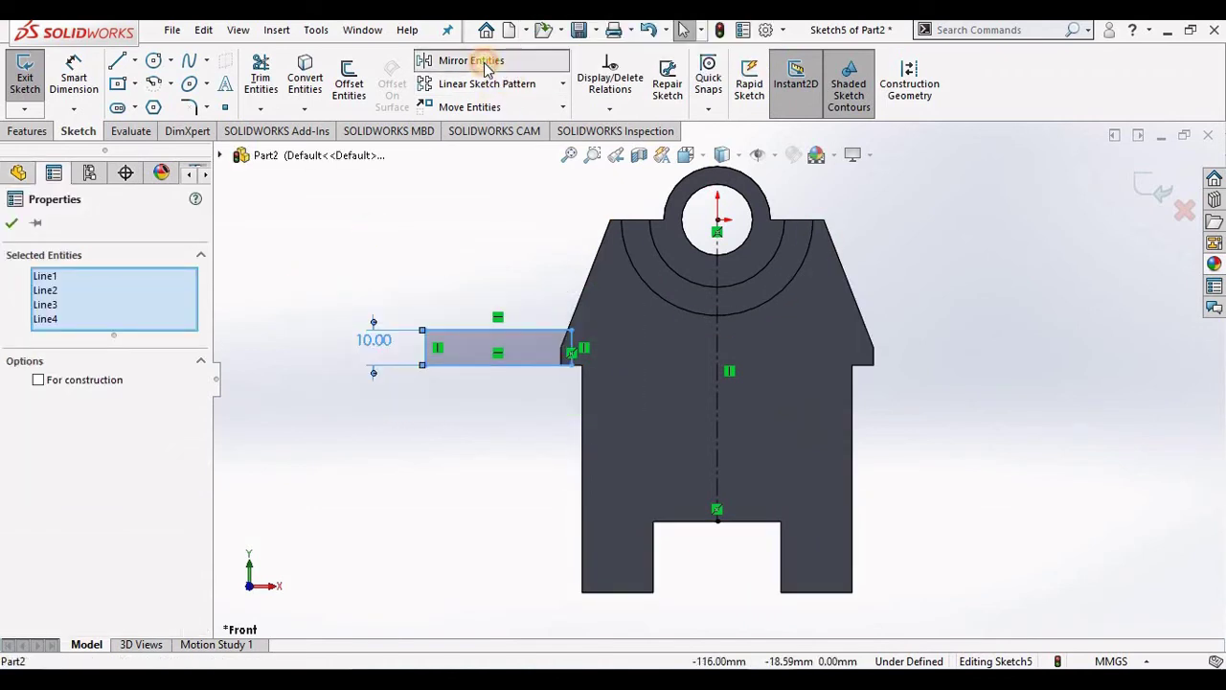
click(460, 59)
click(135, 489)
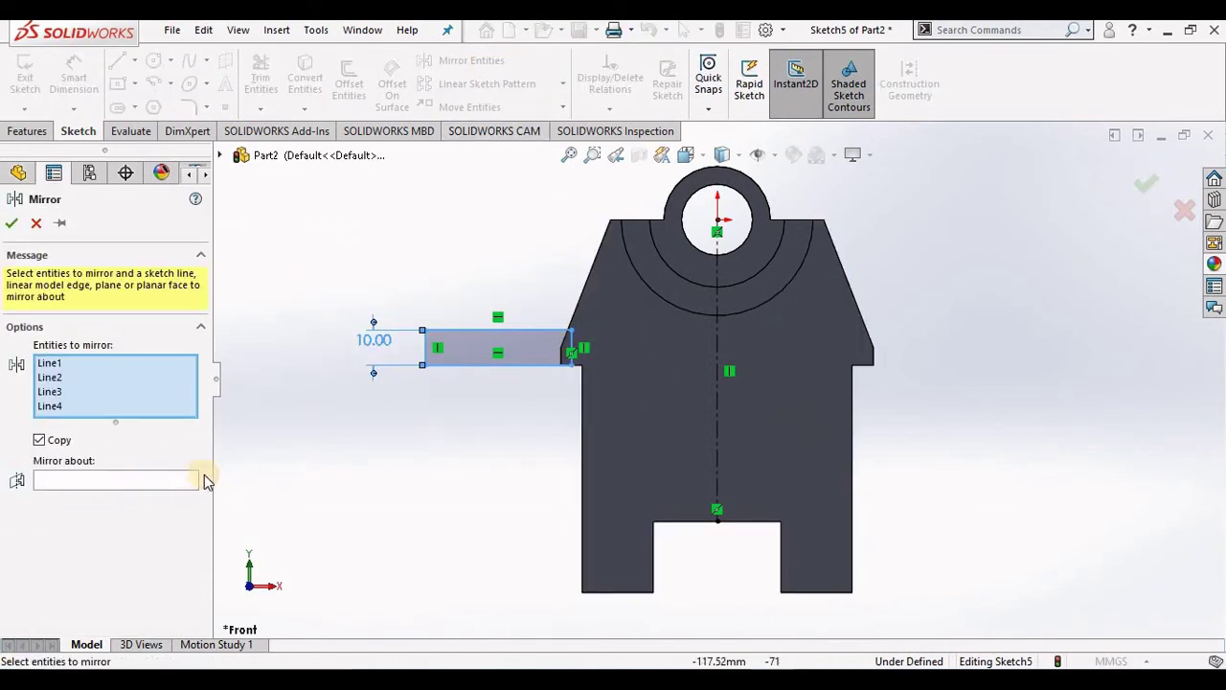
click(718, 411)
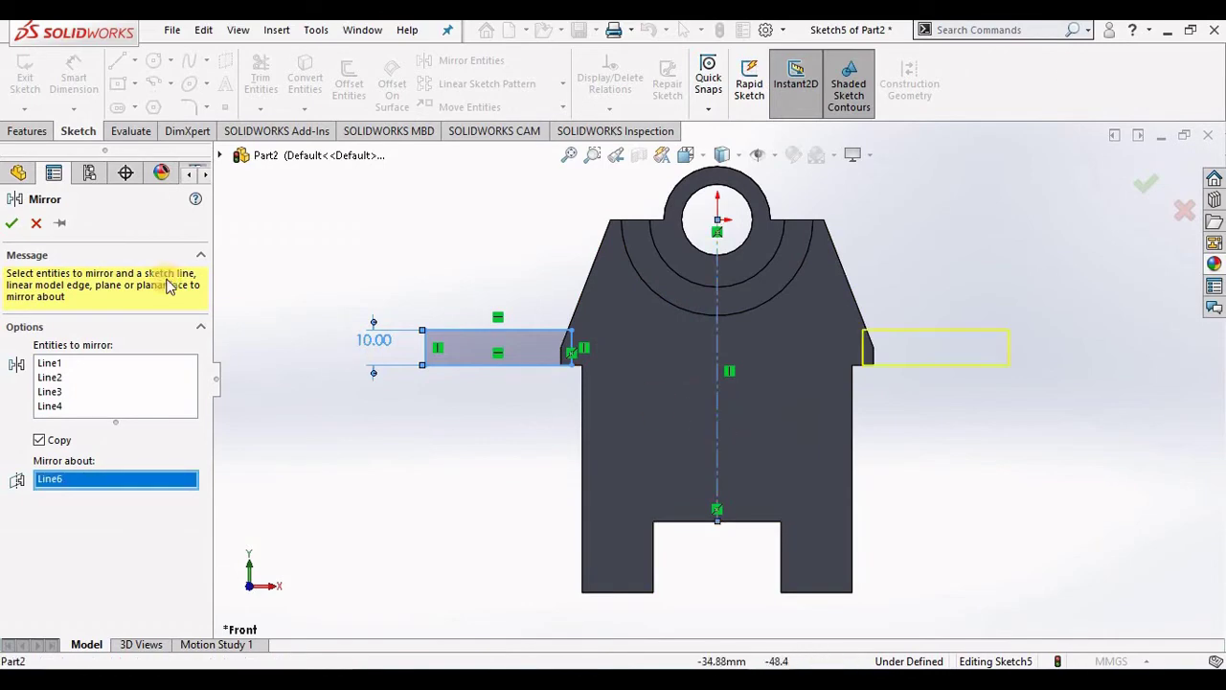
key(Return)
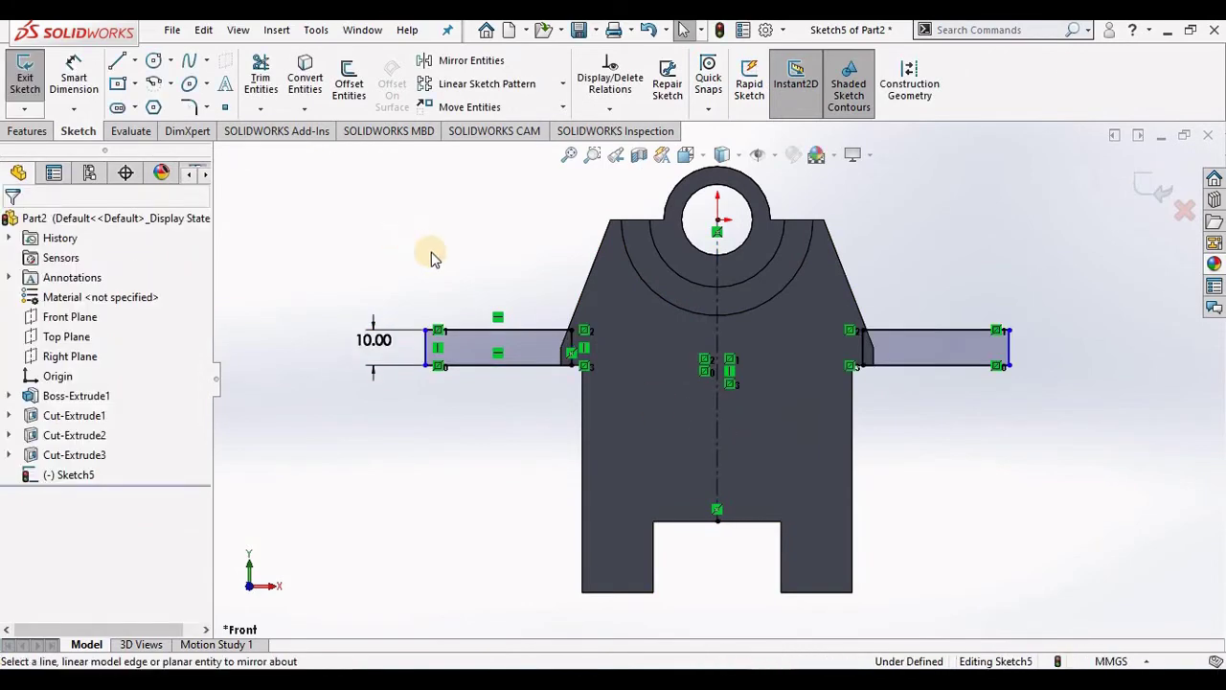
Dimension the span between both rectangles' outer bottom corners to 146 mm
click(74, 77)
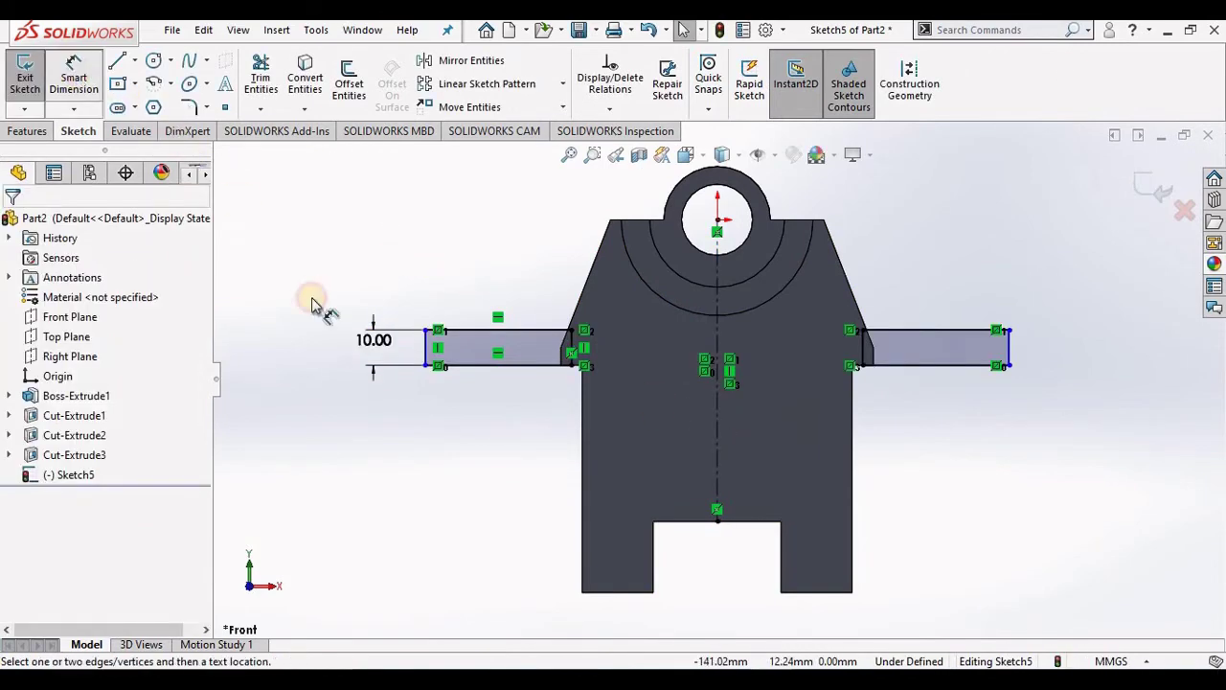
click(428, 367)
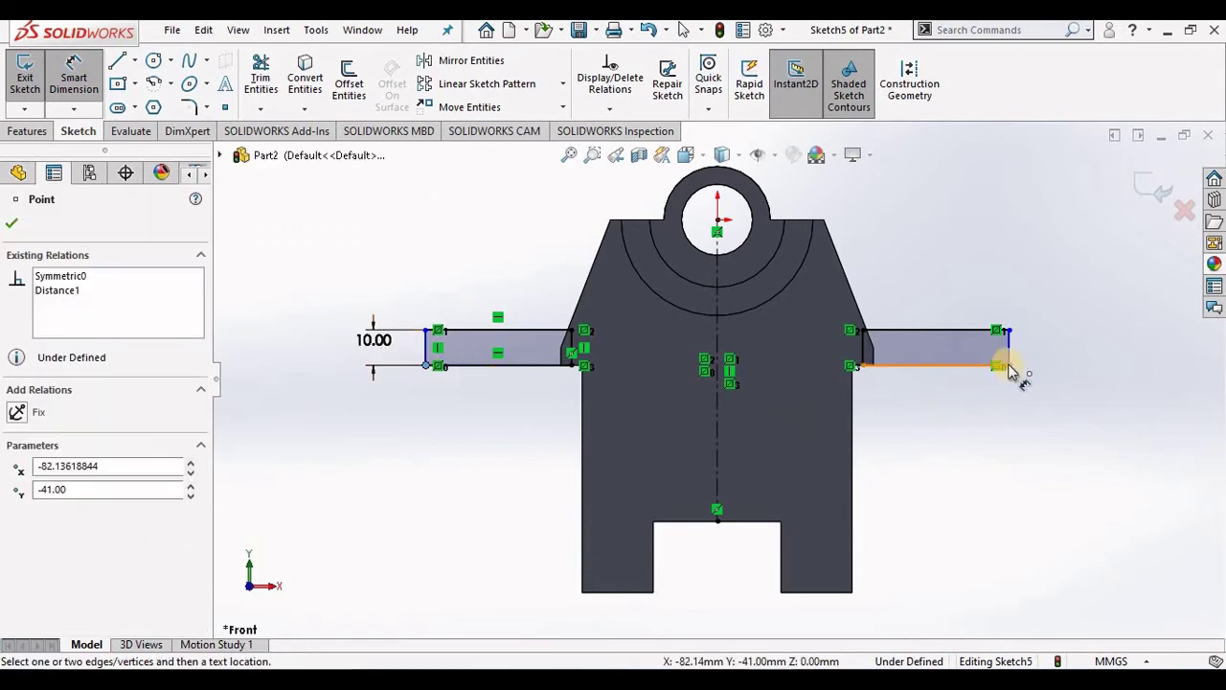
click(1007, 365)
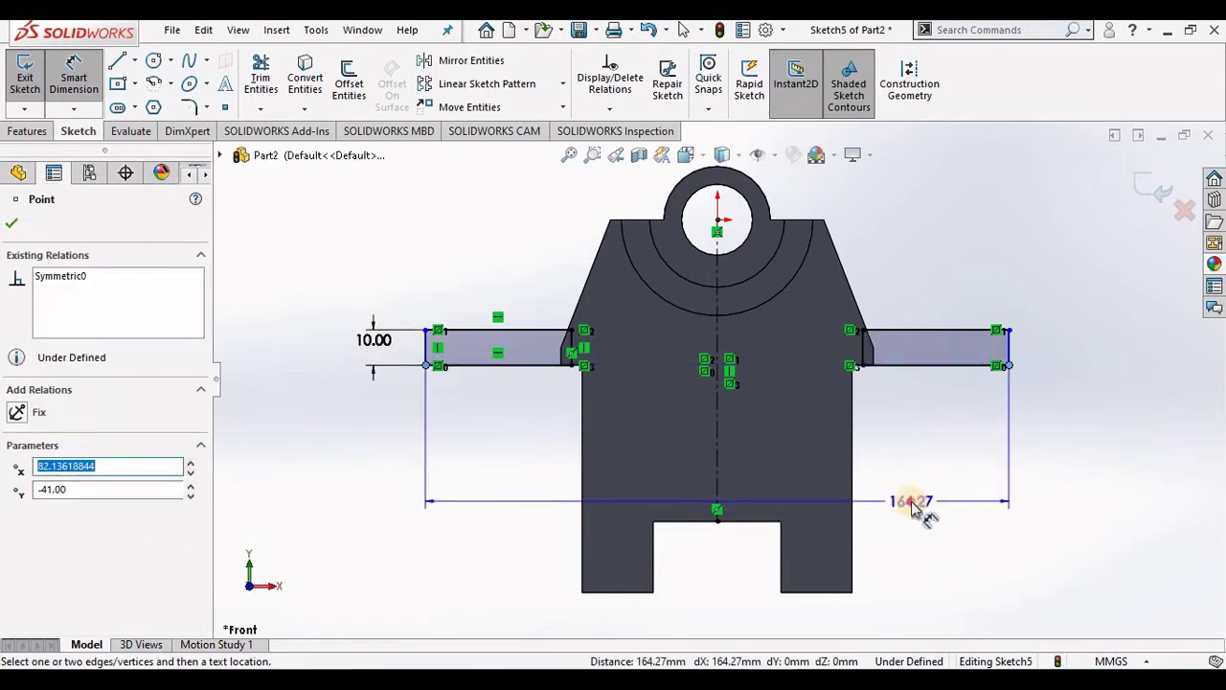
click(915, 508)
text(1)
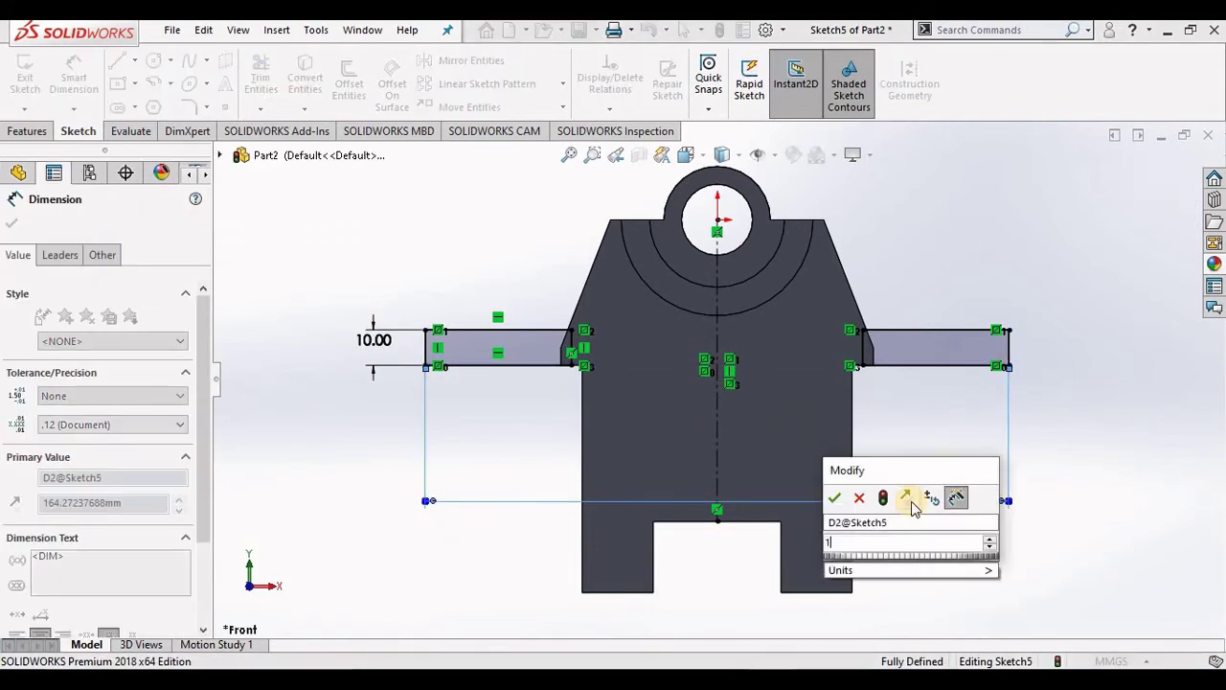
text(46)
key(Return)
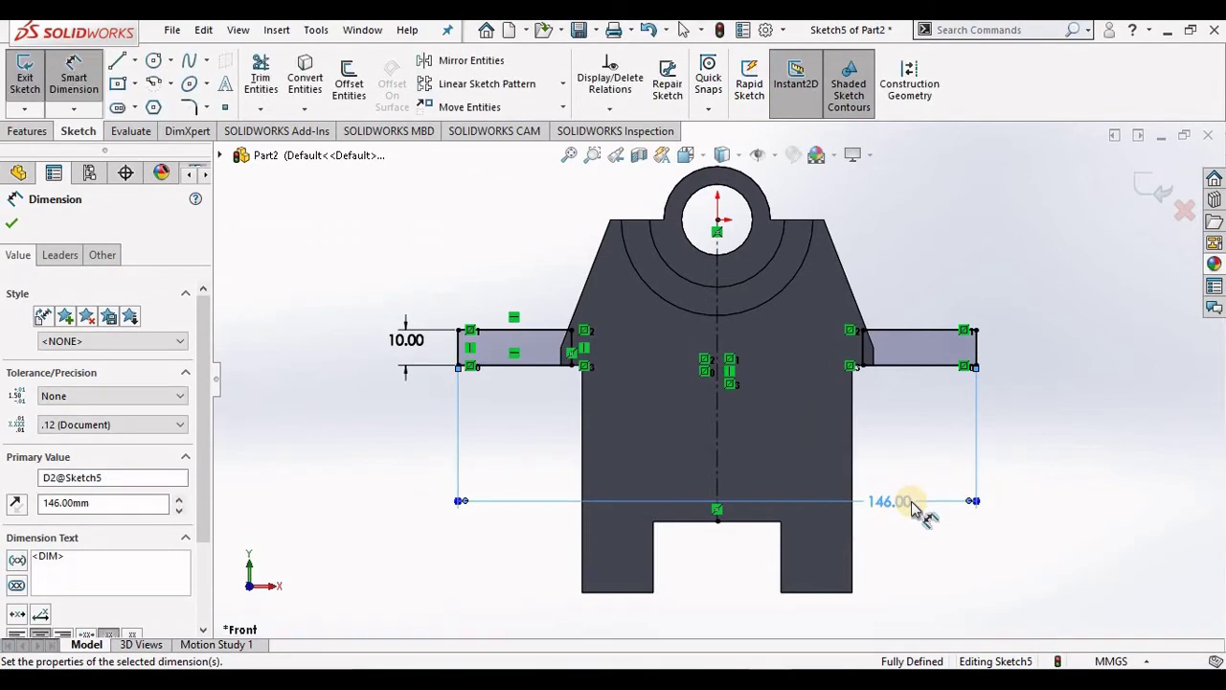
key(Escape)
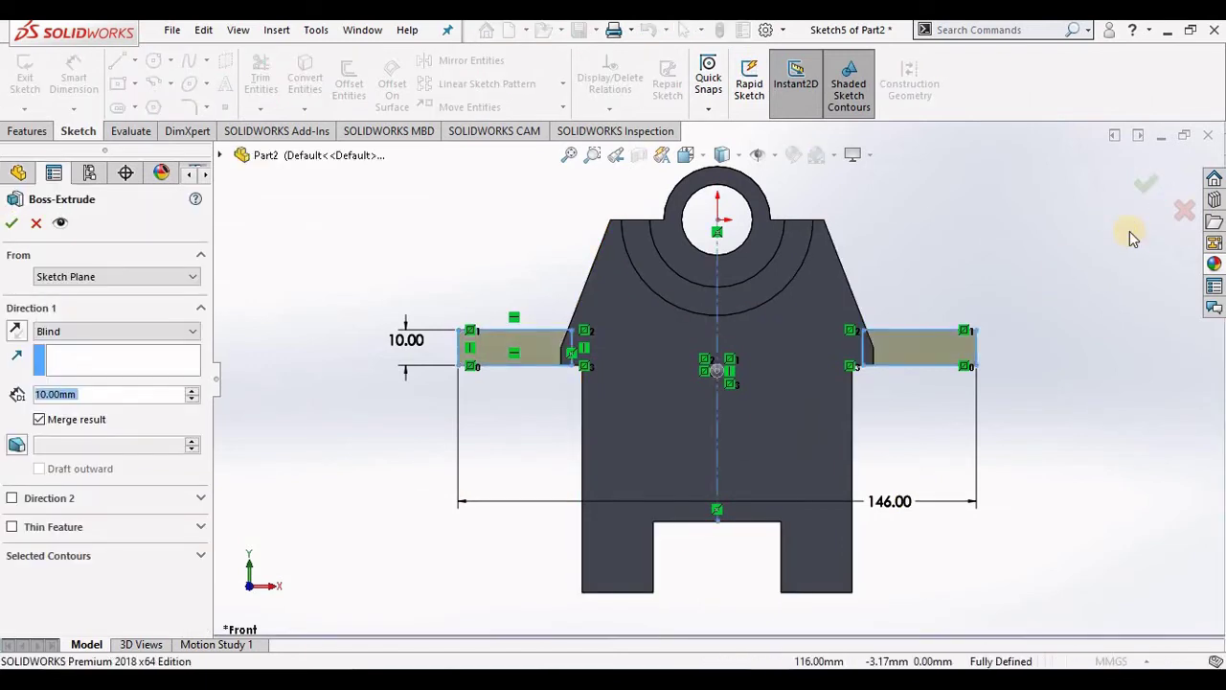
Extrude both arm rectangles Mid Plane to a 20 mm depth
mouse_move(1060, 292)
middle_down()
mouse_move(1014, 381)
mouse_move(846, 369)
middle_up()
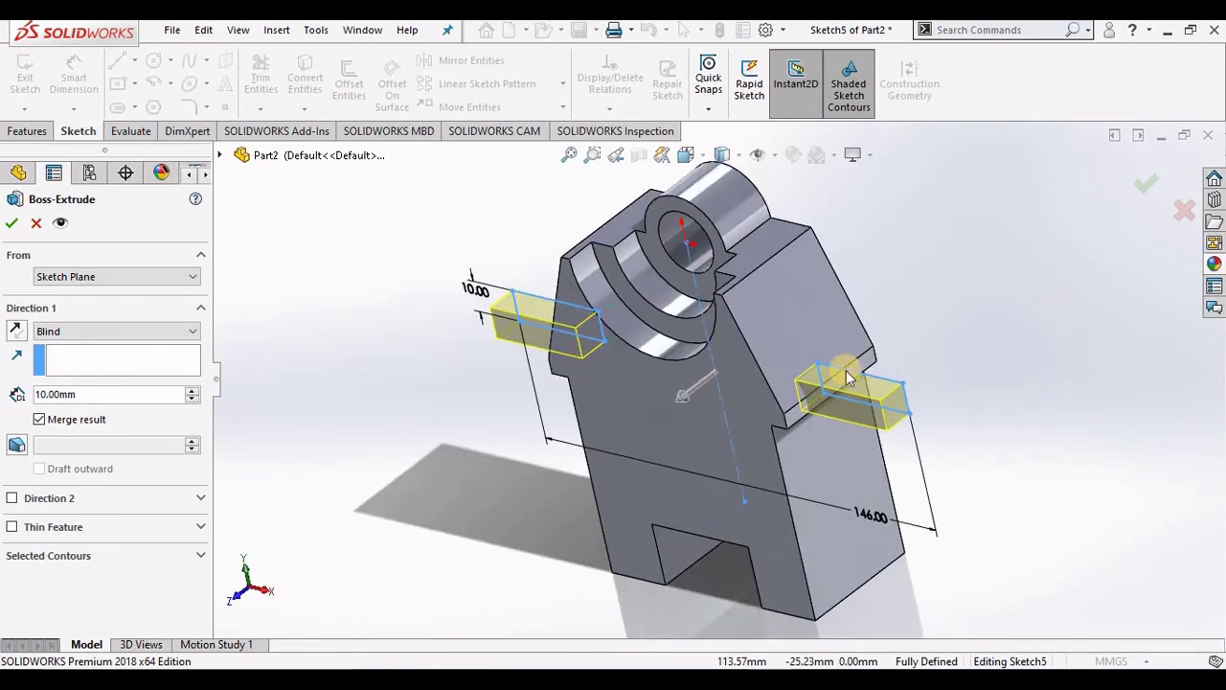
click(150, 332)
click(113, 418)
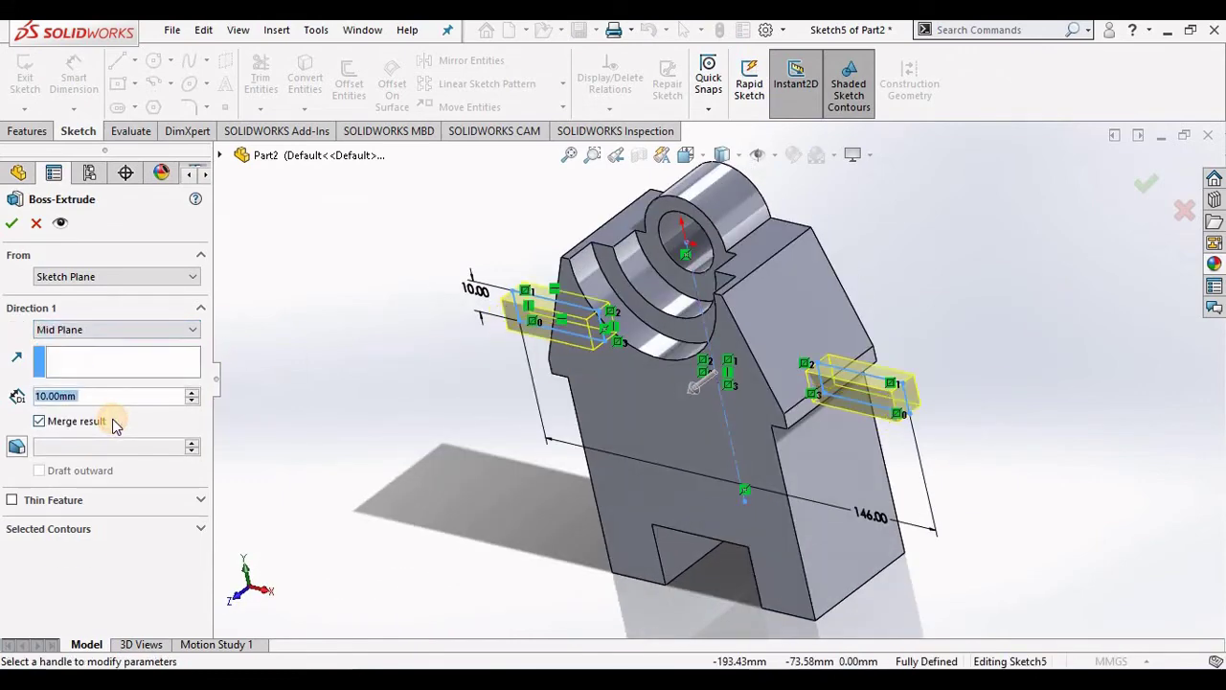
text(20)
key(Return)
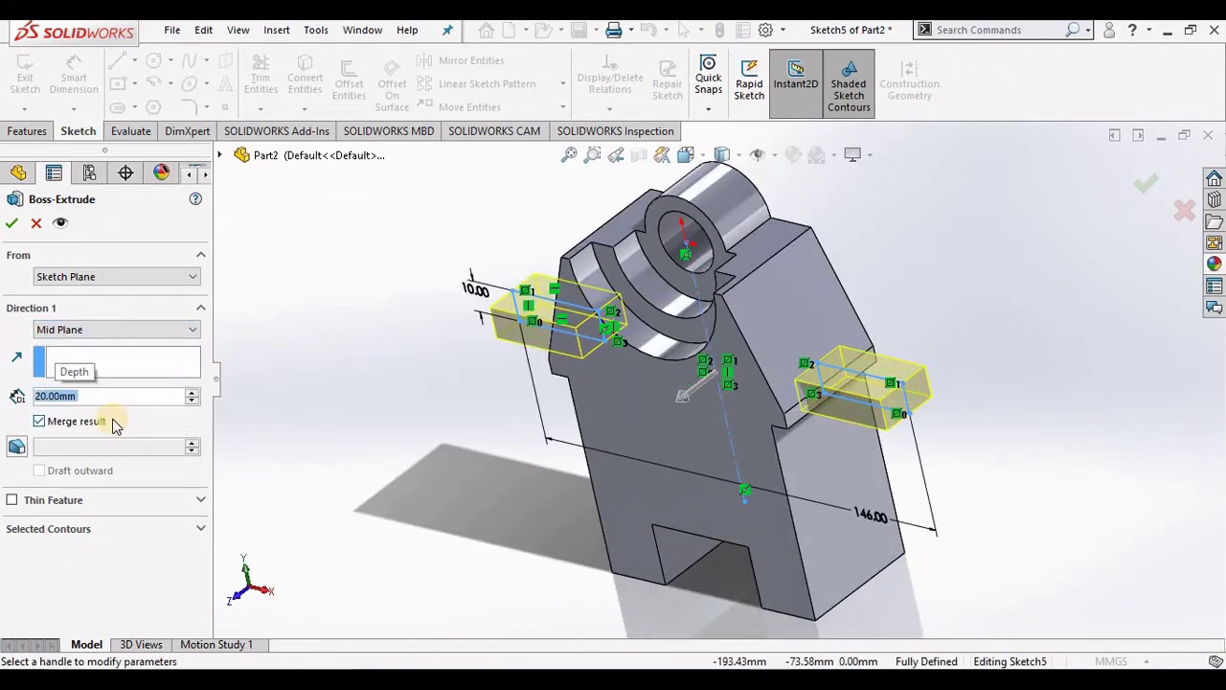
click(10, 224)
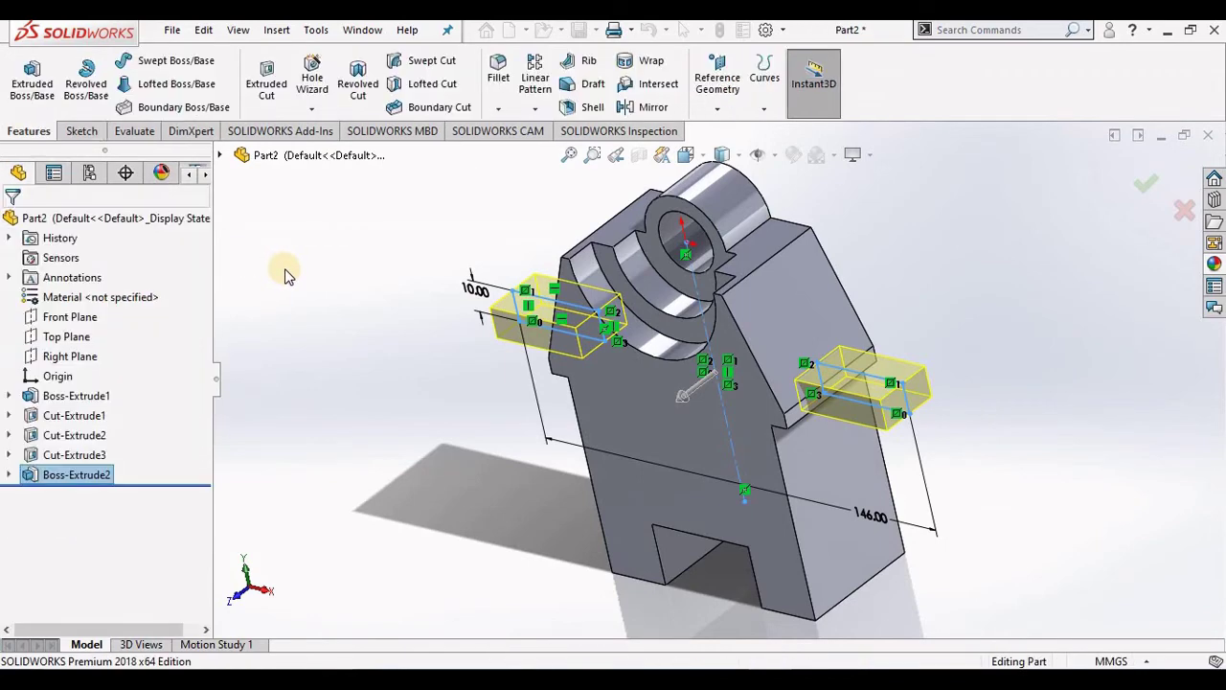
mouse_move(474, 405)
middle_down()
mouse_move(534, 432)
mouse_move(578, 484)
mouse_move(578, 397)
mouse_move(549, 347)
mouse_move(569, 301)
mouse_move(623, 255)
mouse_move(588, 309)
mouse_move(469, 351)
mouse_move(460, 230)
middle_up()
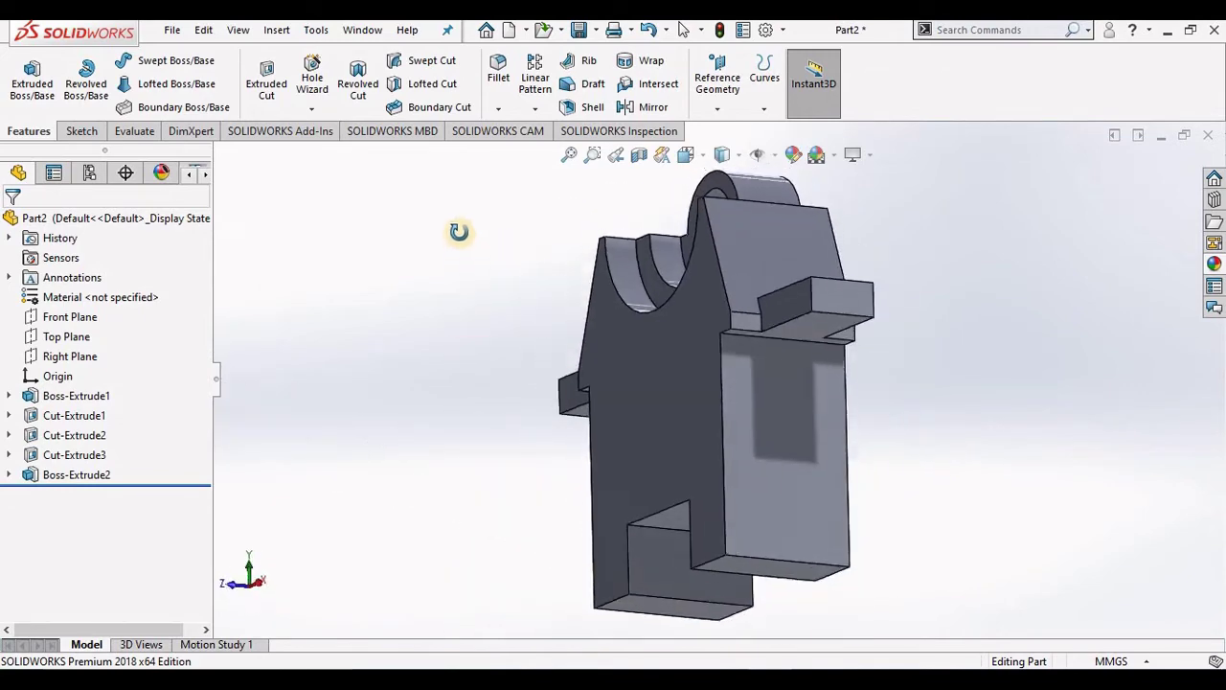
mouse_move(473, 320)
middle_down()
mouse_move(495, 369)
mouse_move(463, 371)
middle_up()
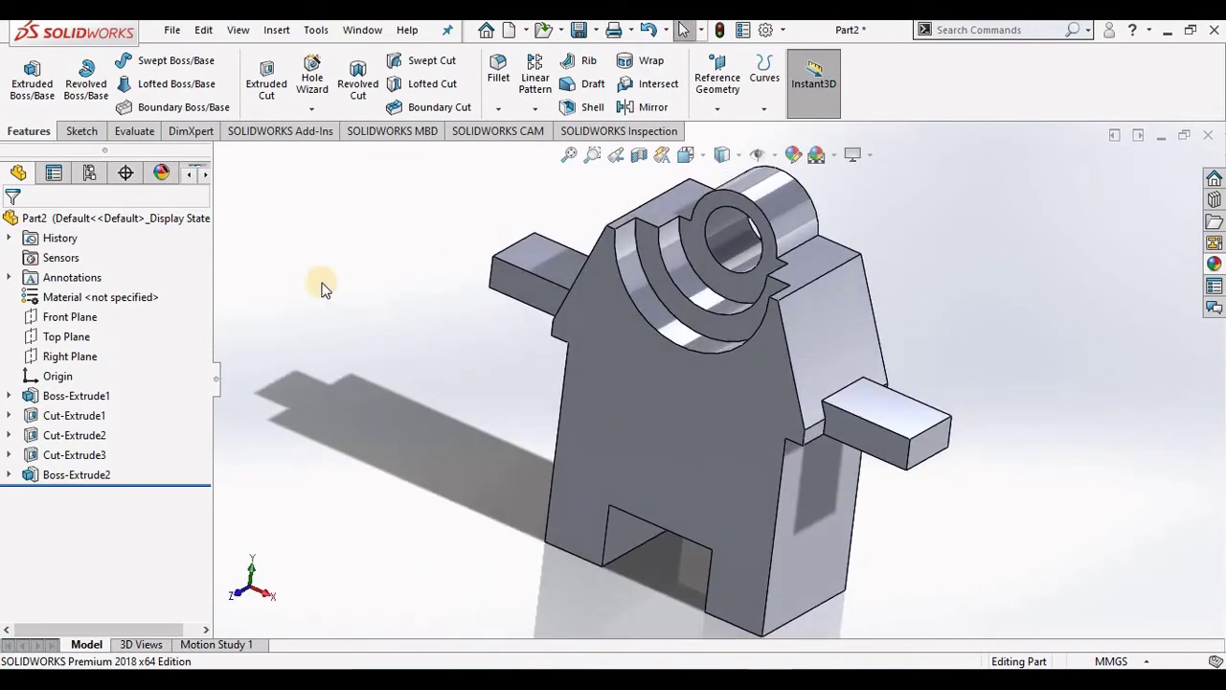
Apply a full-round fillet to the right block using its two side faces and end face
click(496, 86)
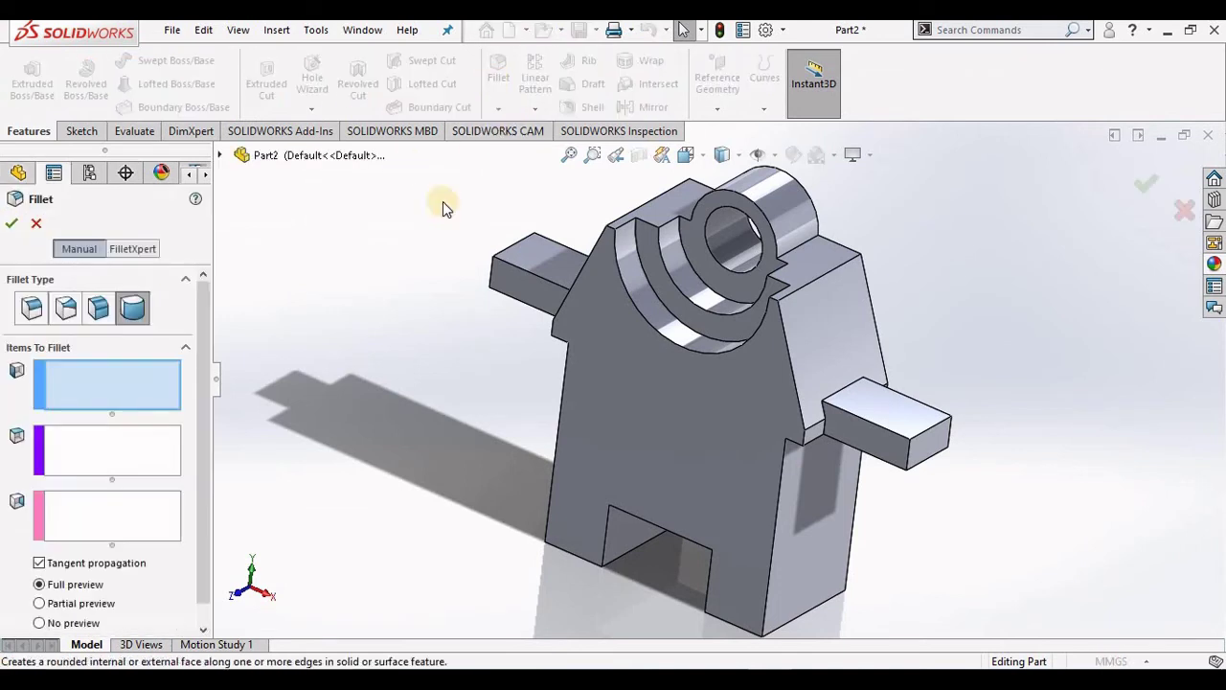
click(138, 311)
click(859, 429)
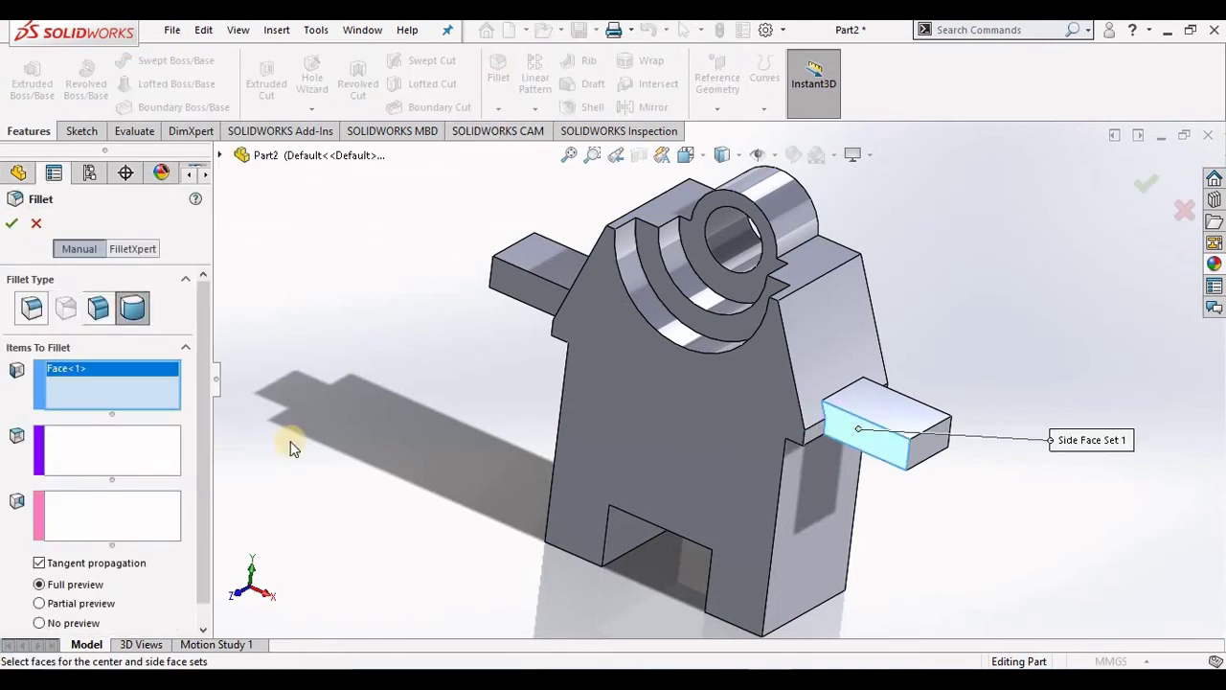
click(82, 440)
click(939, 444)
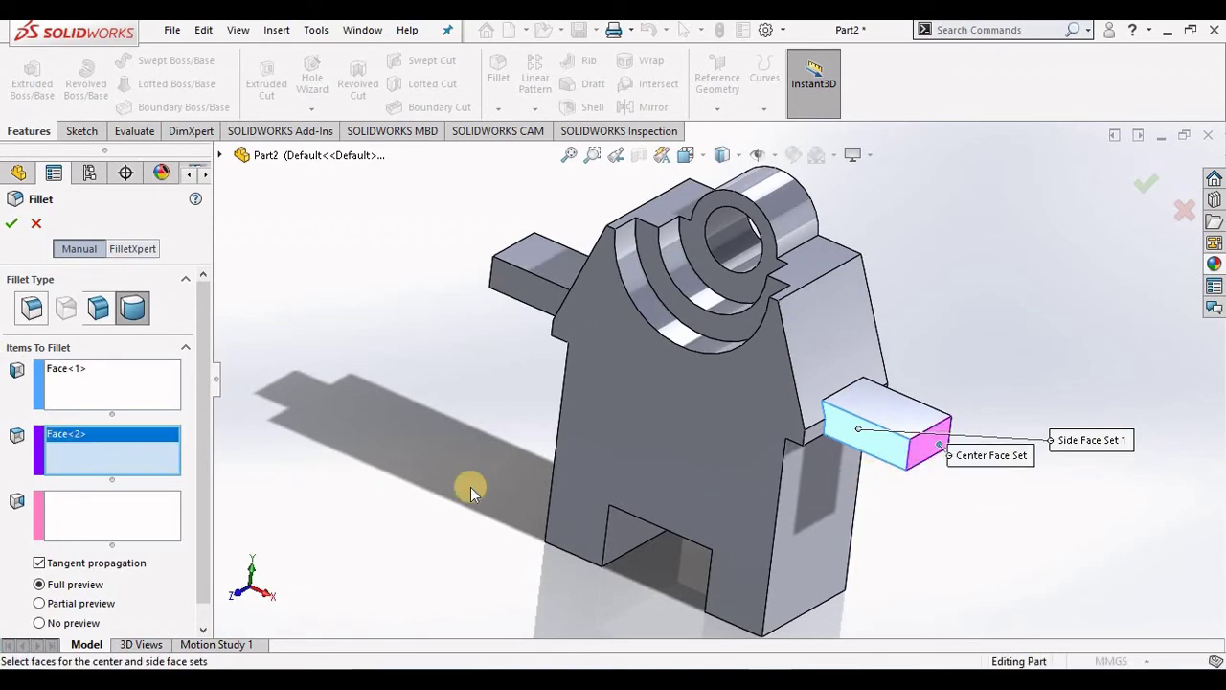
click(141, 511)
mouse_move(993, 509)
middle_down()
mouse_move(882, 456)
mouse_move(865, 488)
mouse_move(616, 413)
middle_up()
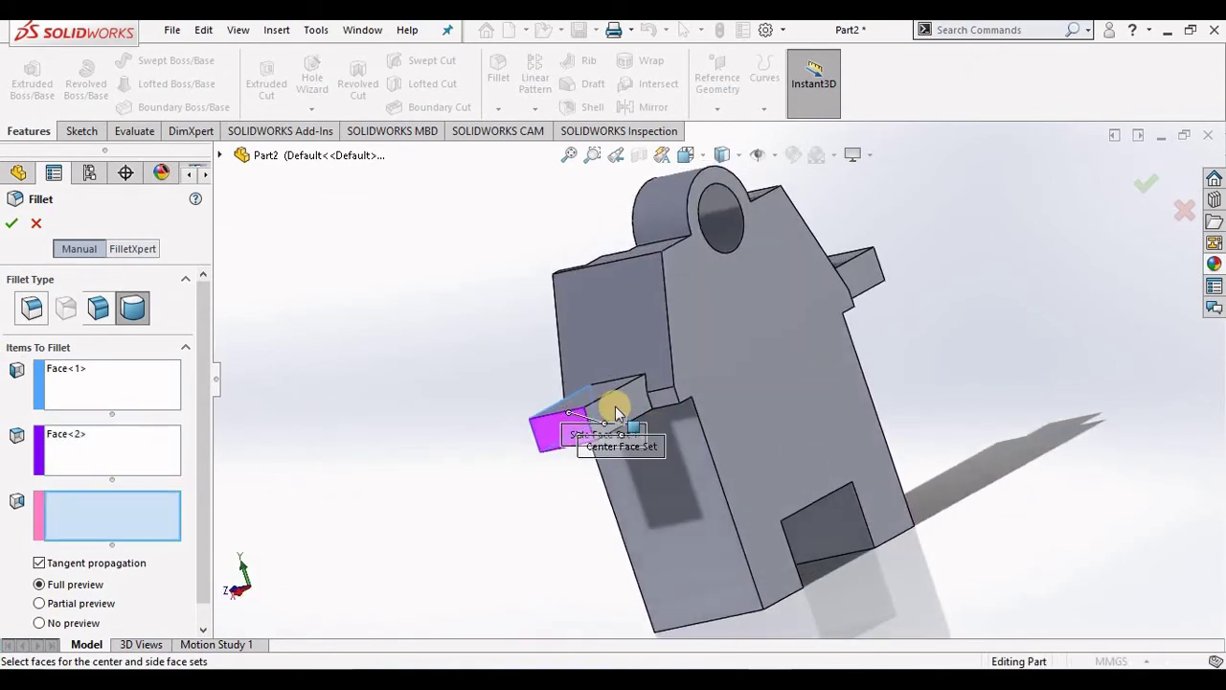
click(618, 410)
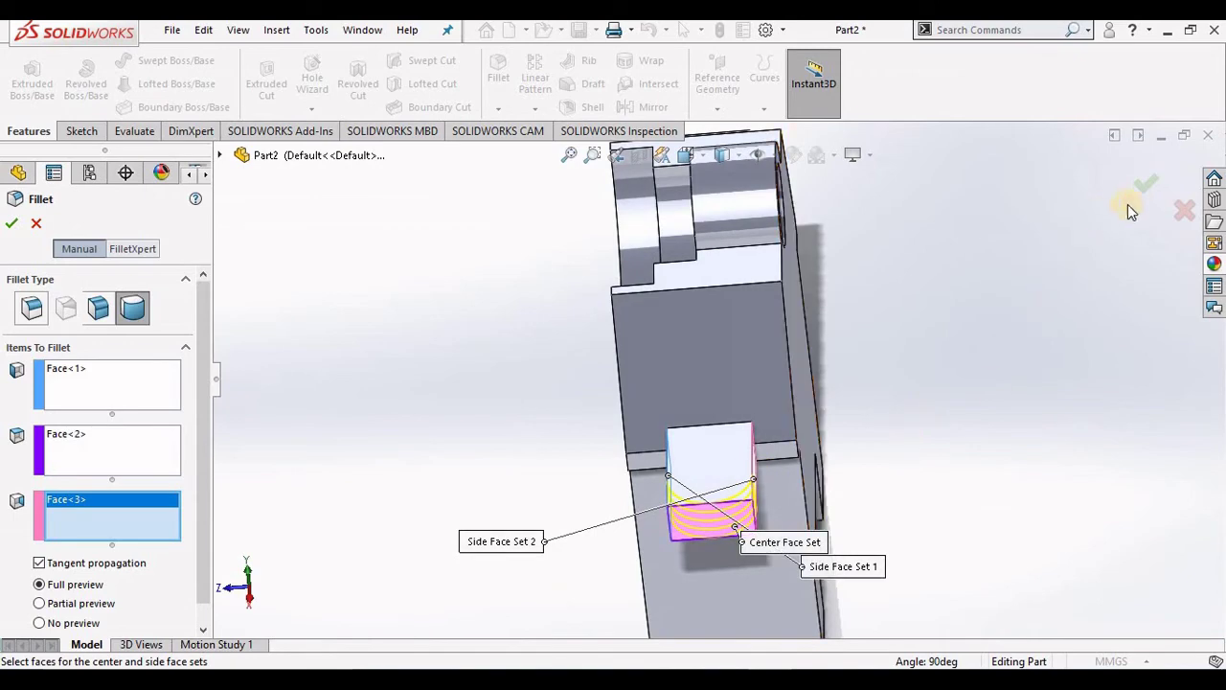
click(1143, 191)
mouse_move(1042, 396)
middle_down()
mouse_move(889, 465)
mouse_move(925, 446)
middle_up()
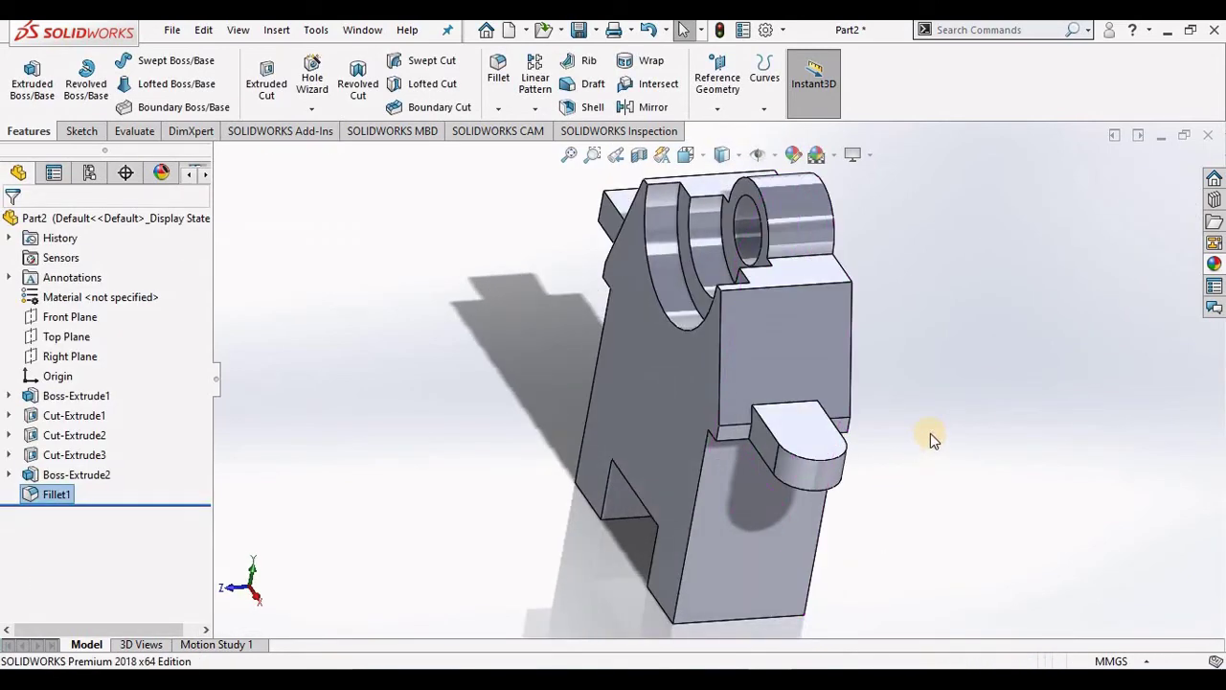
Sketch a circle at the round end's centre on the right tab's top face
click(266, 81)
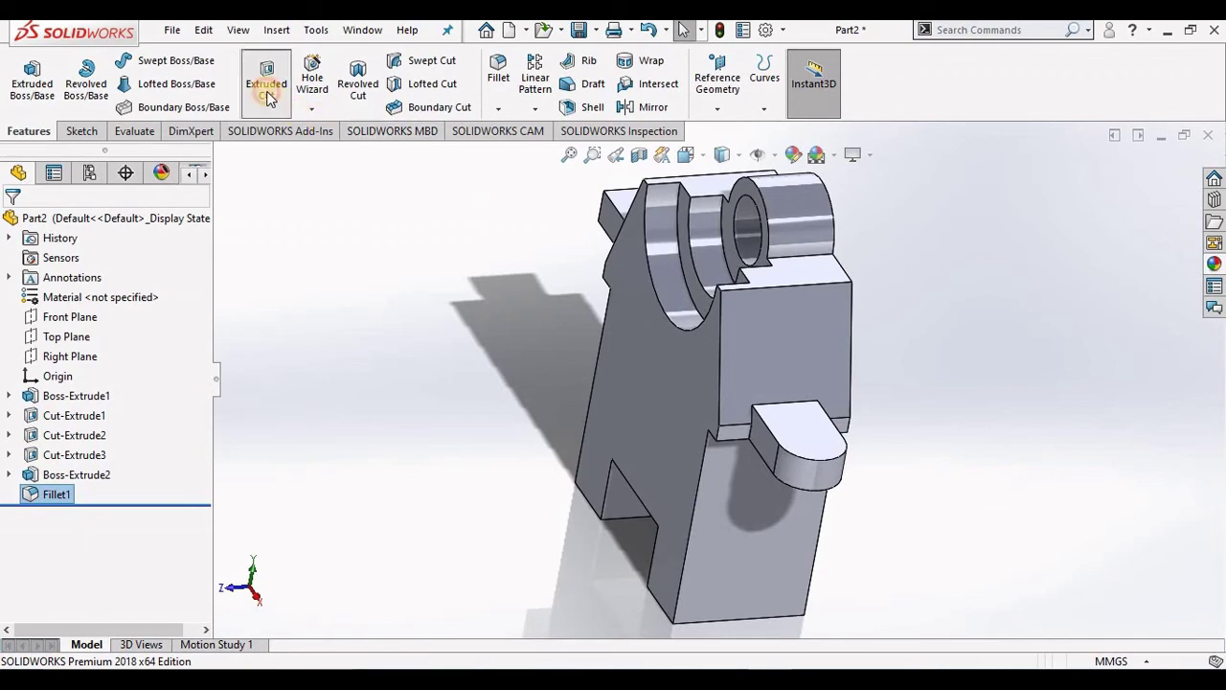
click(822, 442)
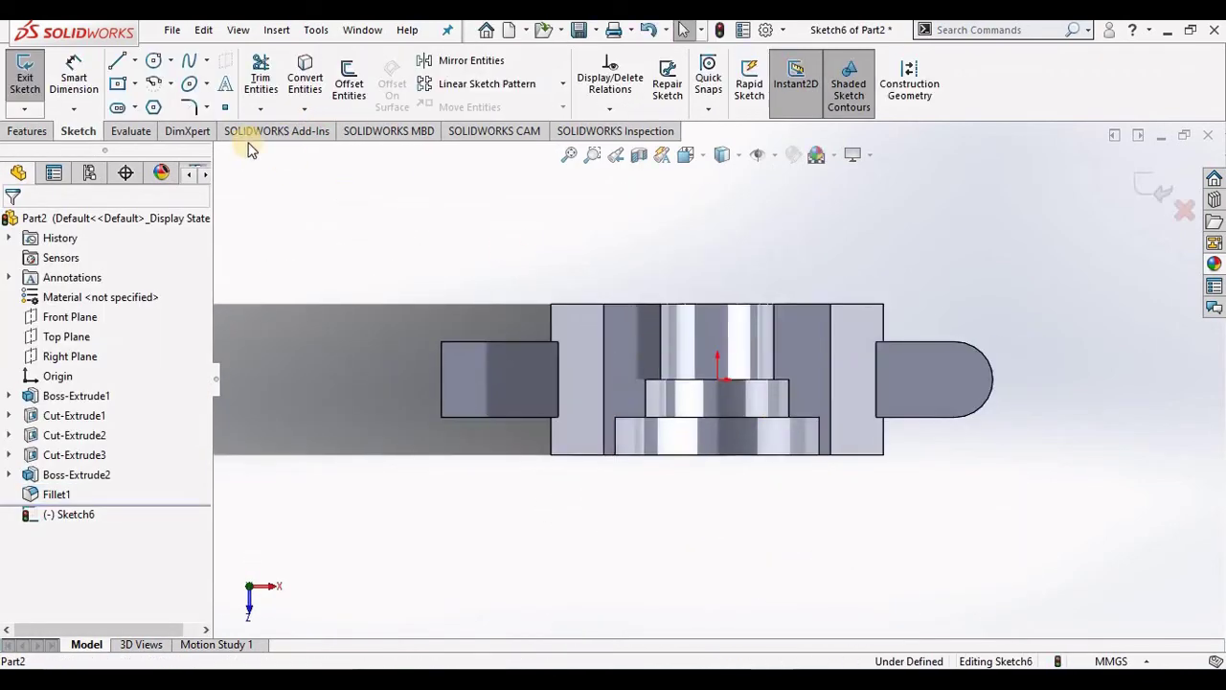
click(154, 63)
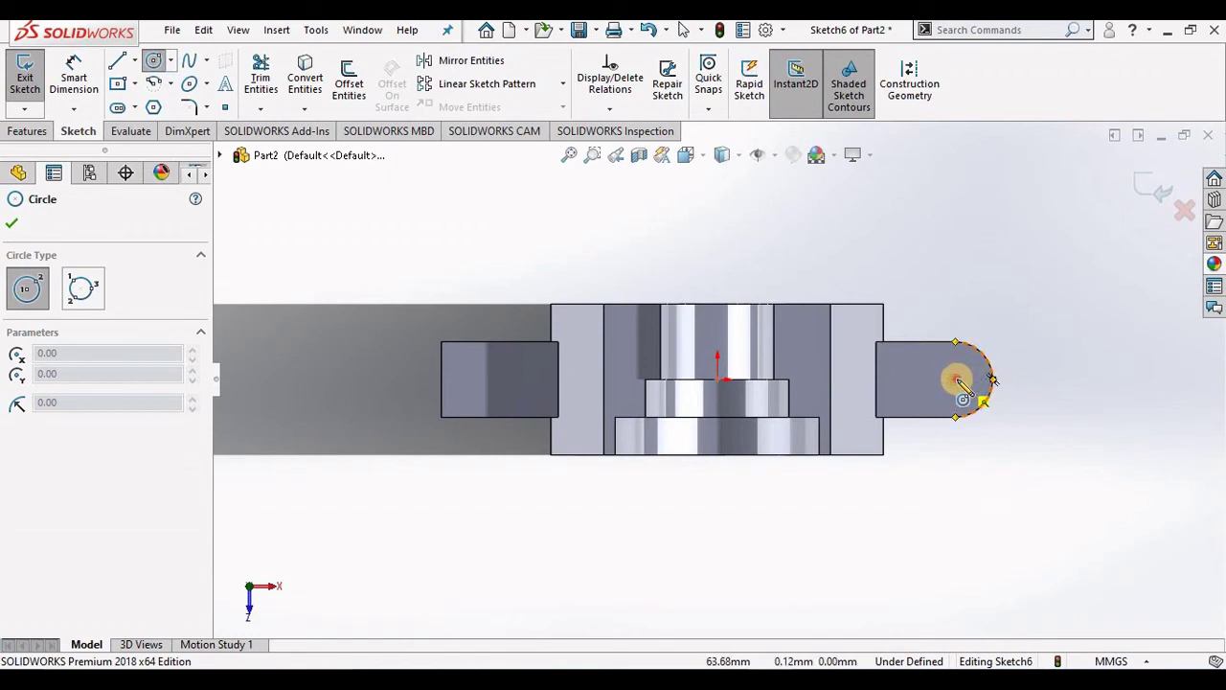
click(955, 380)
click(969, 363)
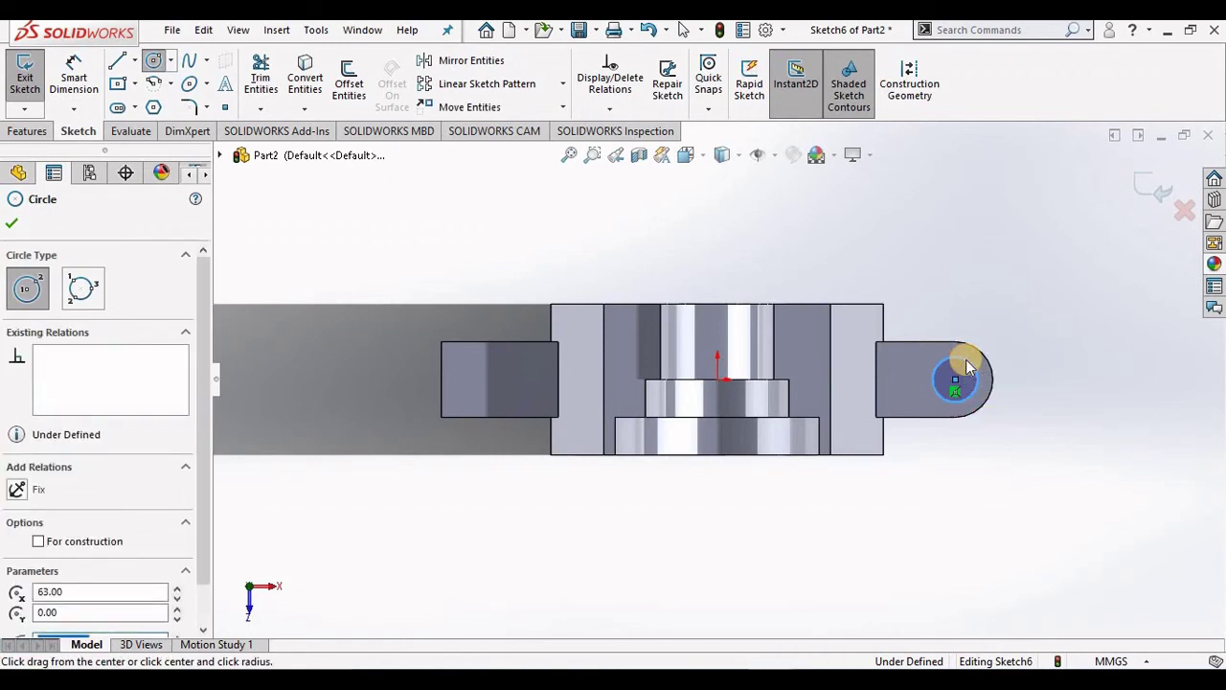
key(Escape)
Set the circle to 10 mm diameter and cut it Up To Next through the tab
click(74, 81)
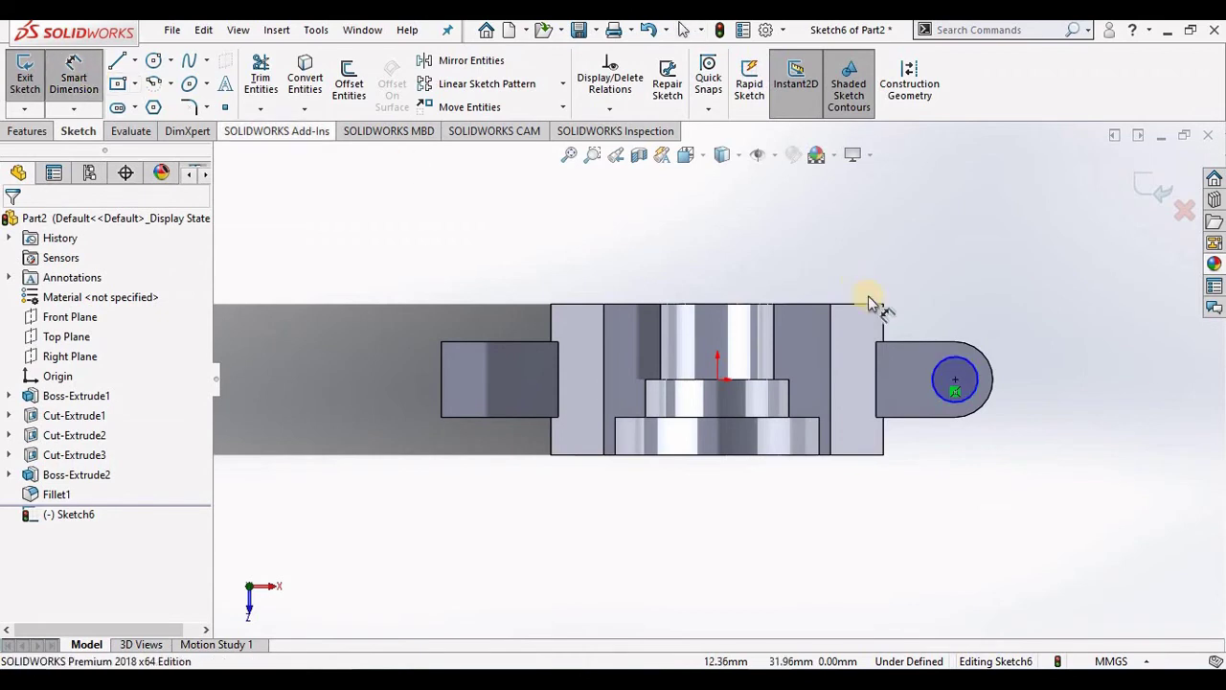
click(1020, 368)
click(1020, 367)
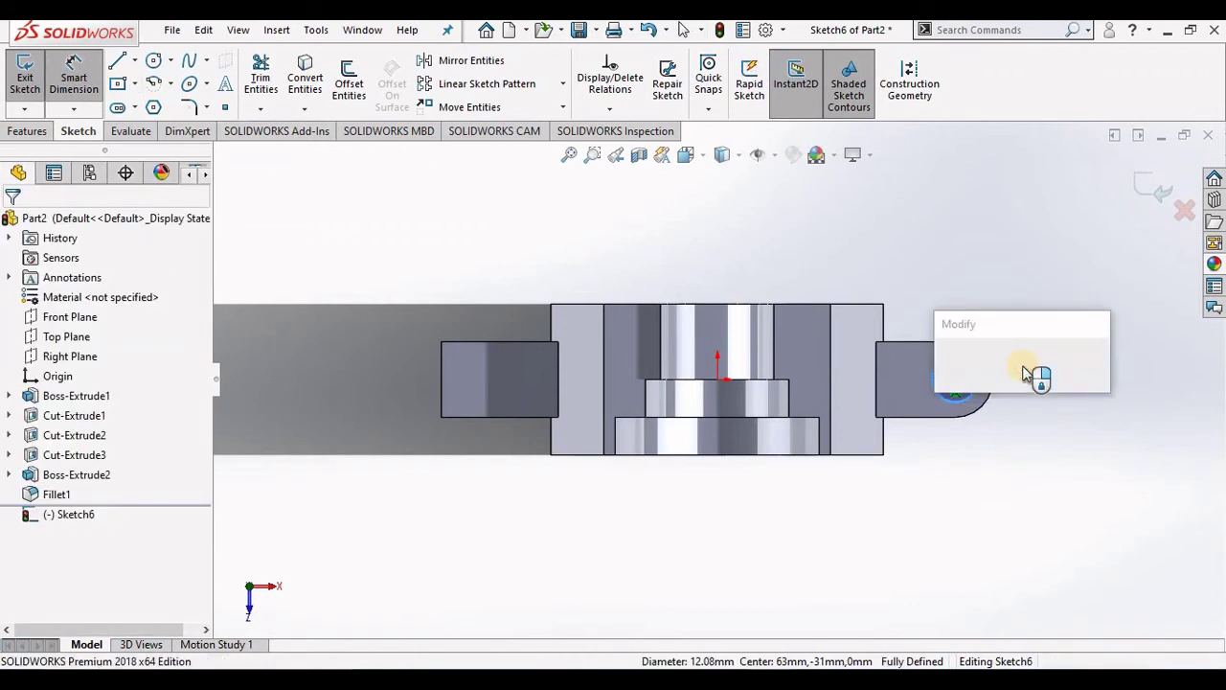
text(10)
key(Return)
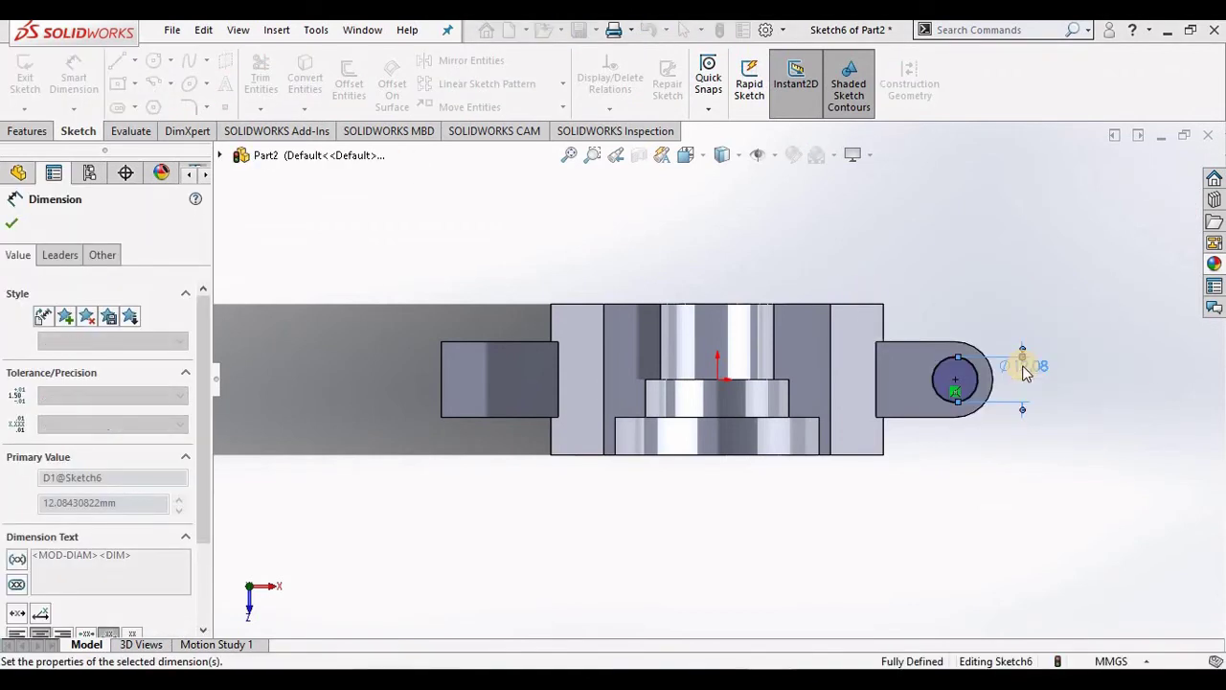
key(Escape)
key(Escape)
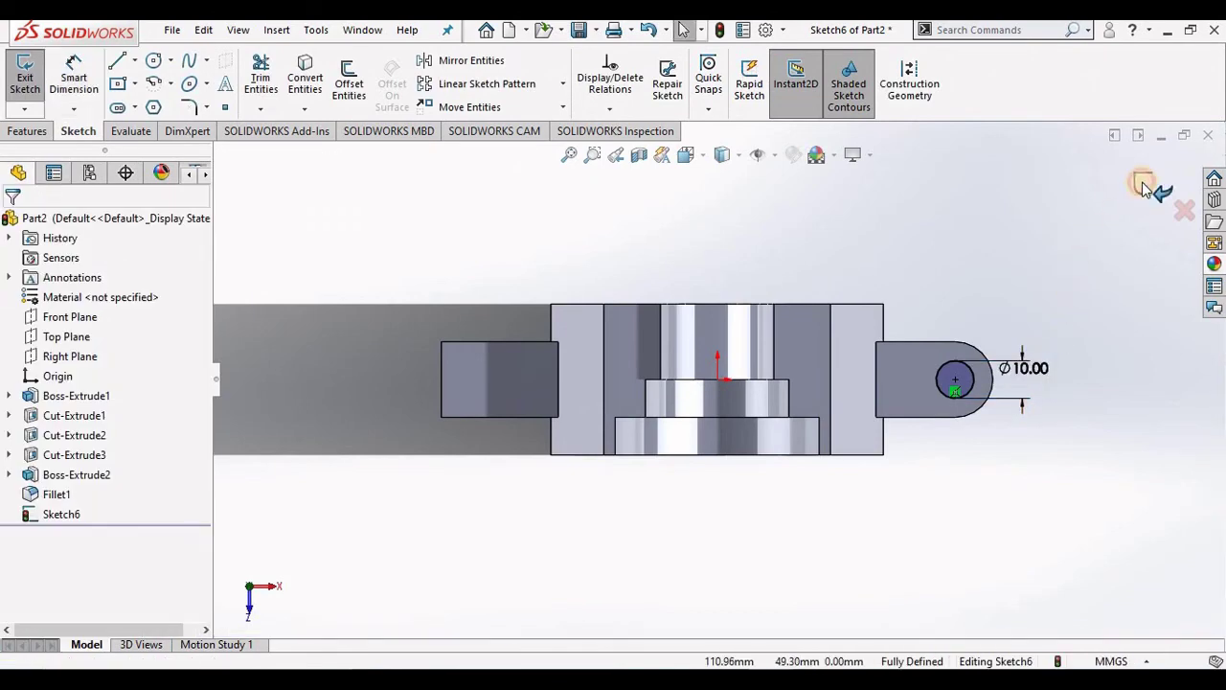
click(1143, 187)
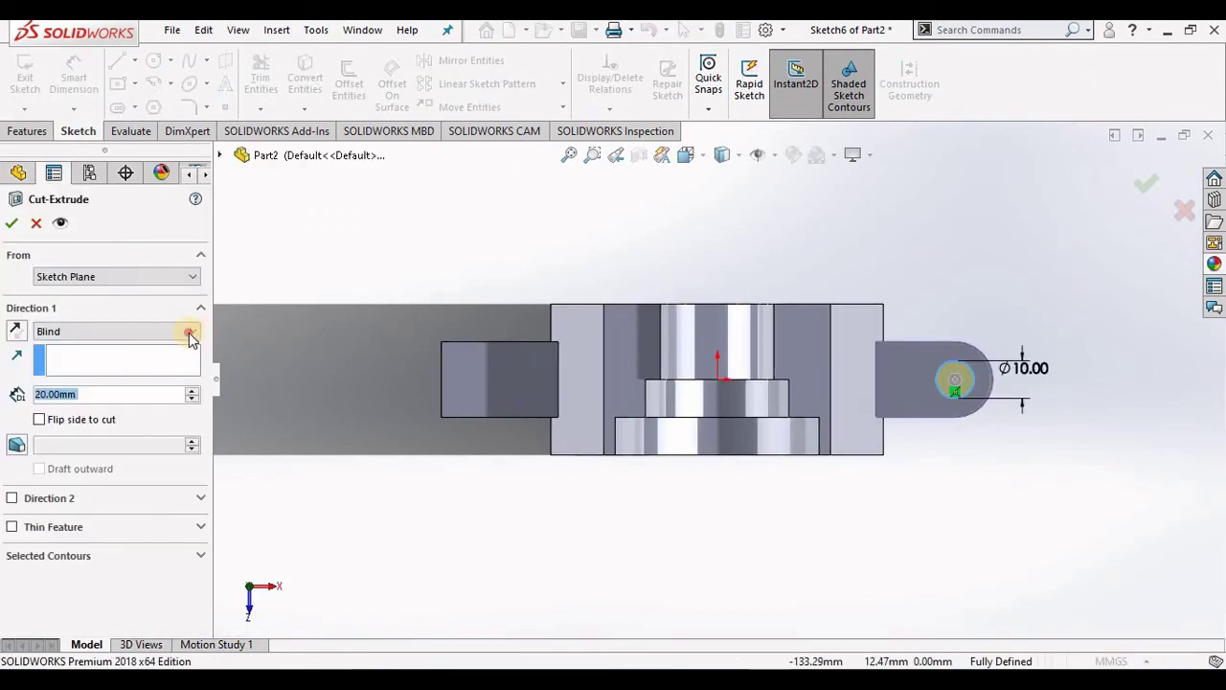
click(191, 334)
click(158, 382)
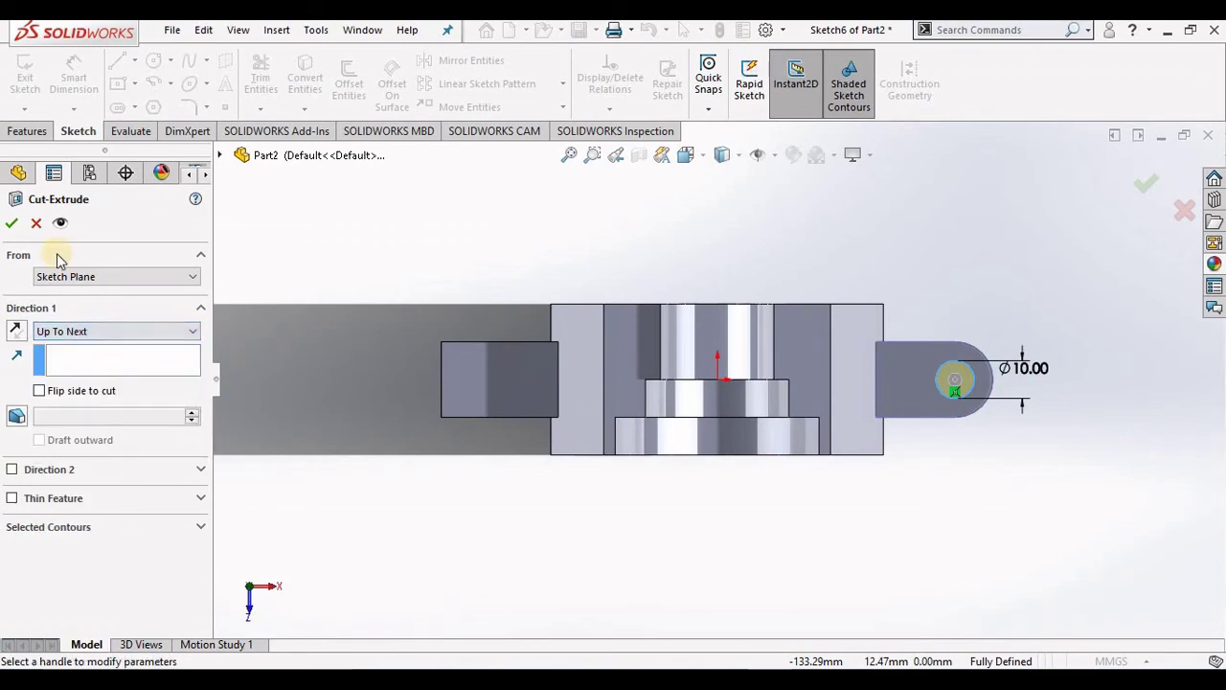
click(11, 223)
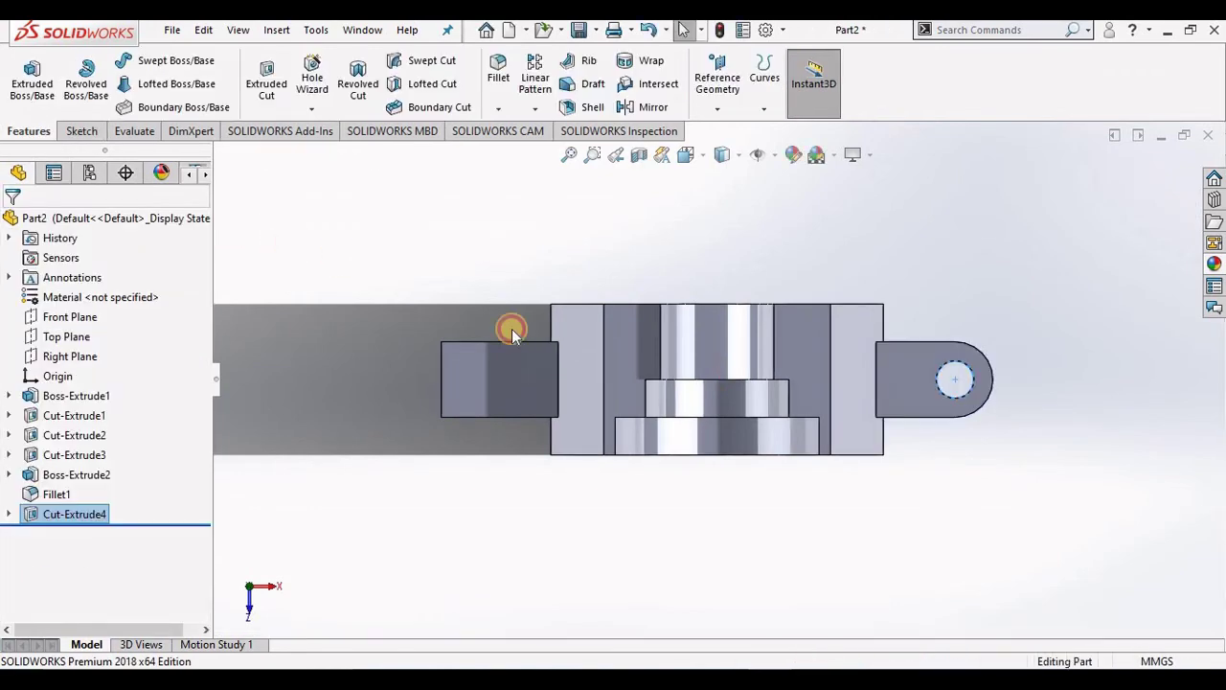
Set up a Mirror about the Right Plane with Fillet1 and Cut-Extrude4
middle_drag(846, 444, 985, 274)
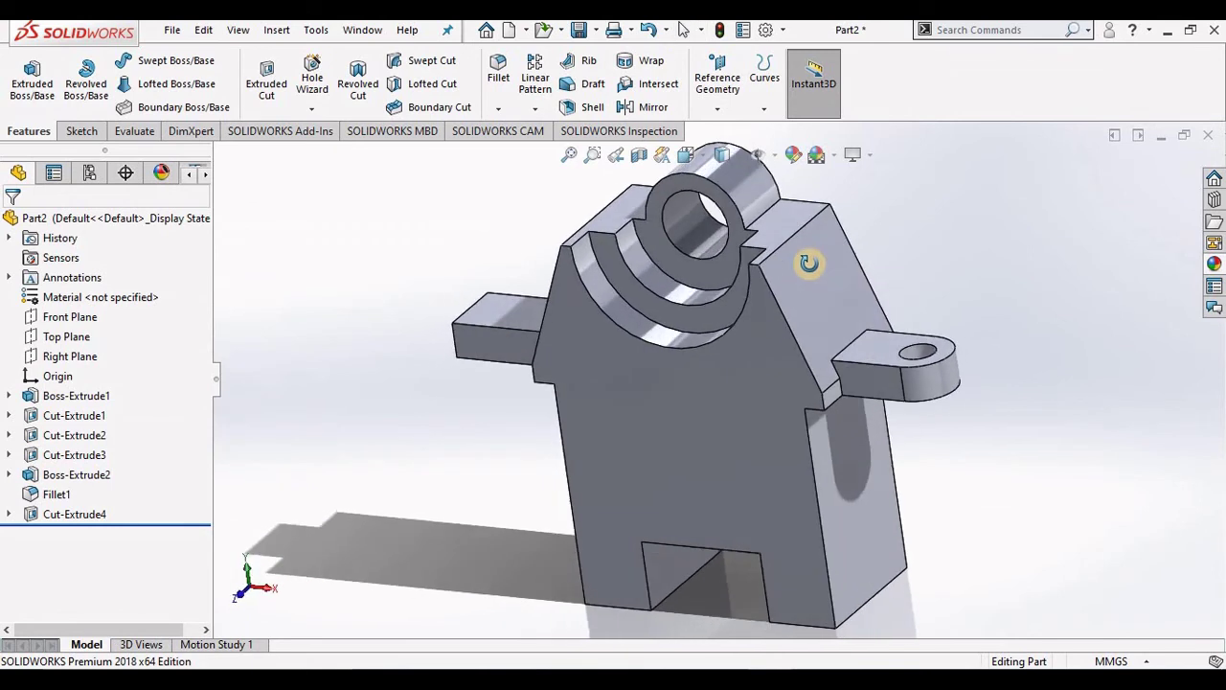
click(763, 308)
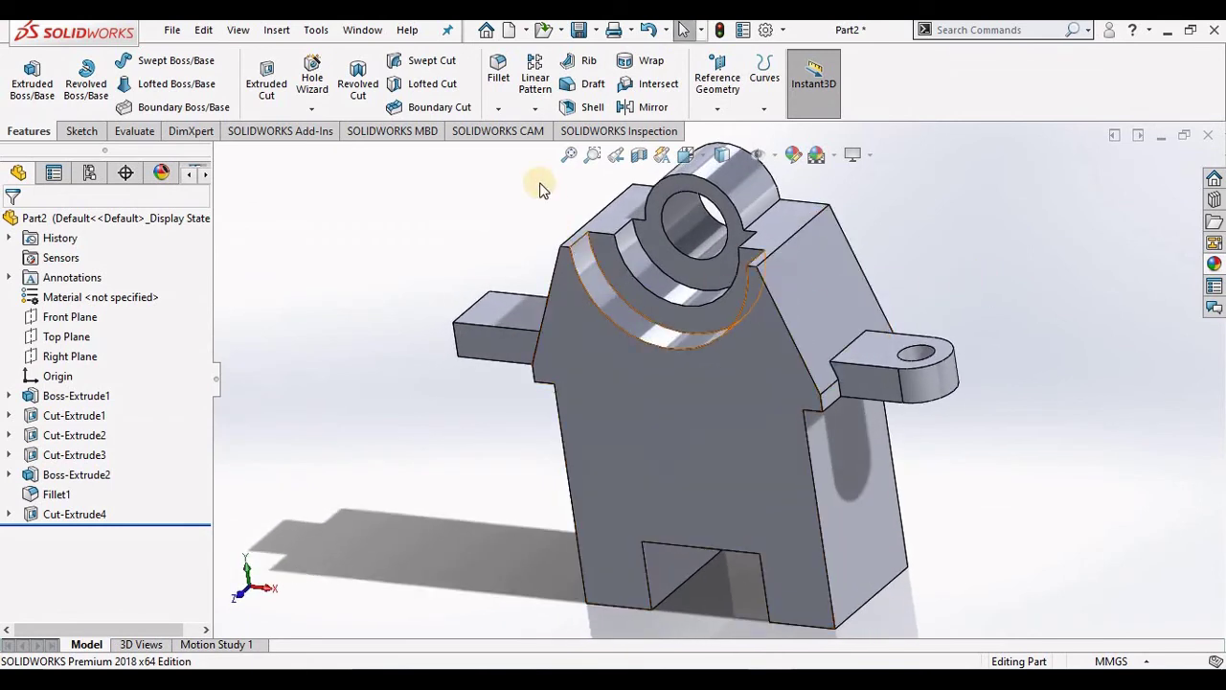
click(650, 108)
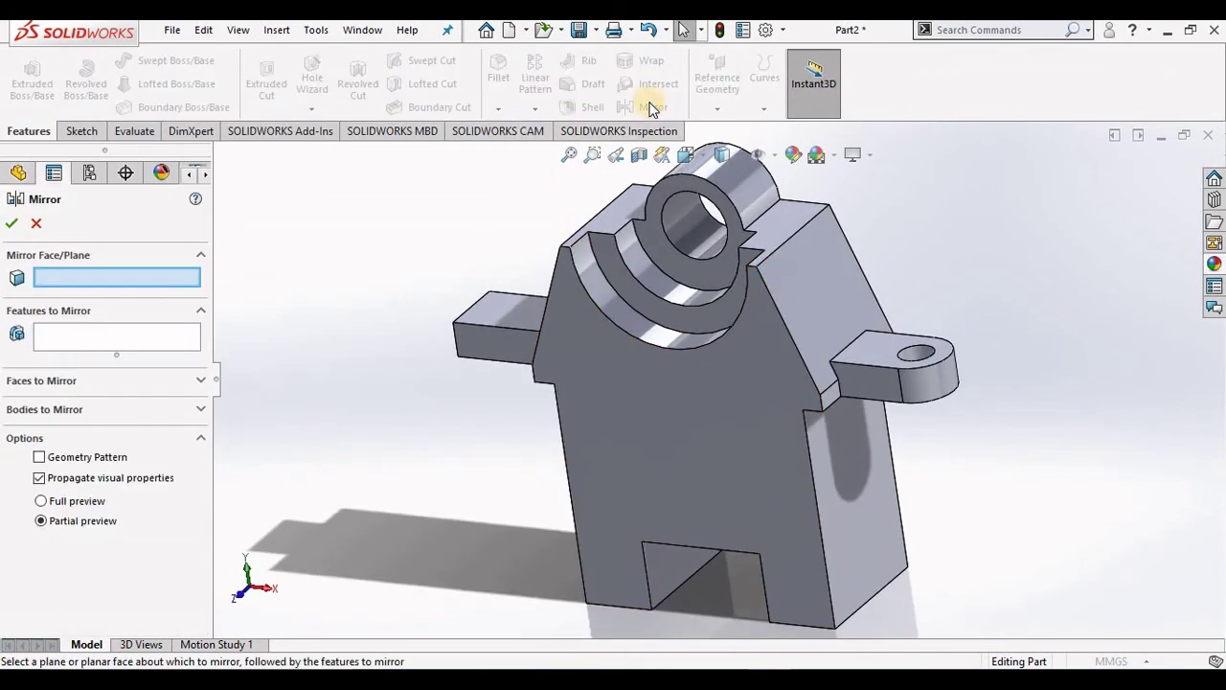
click(221, 156)
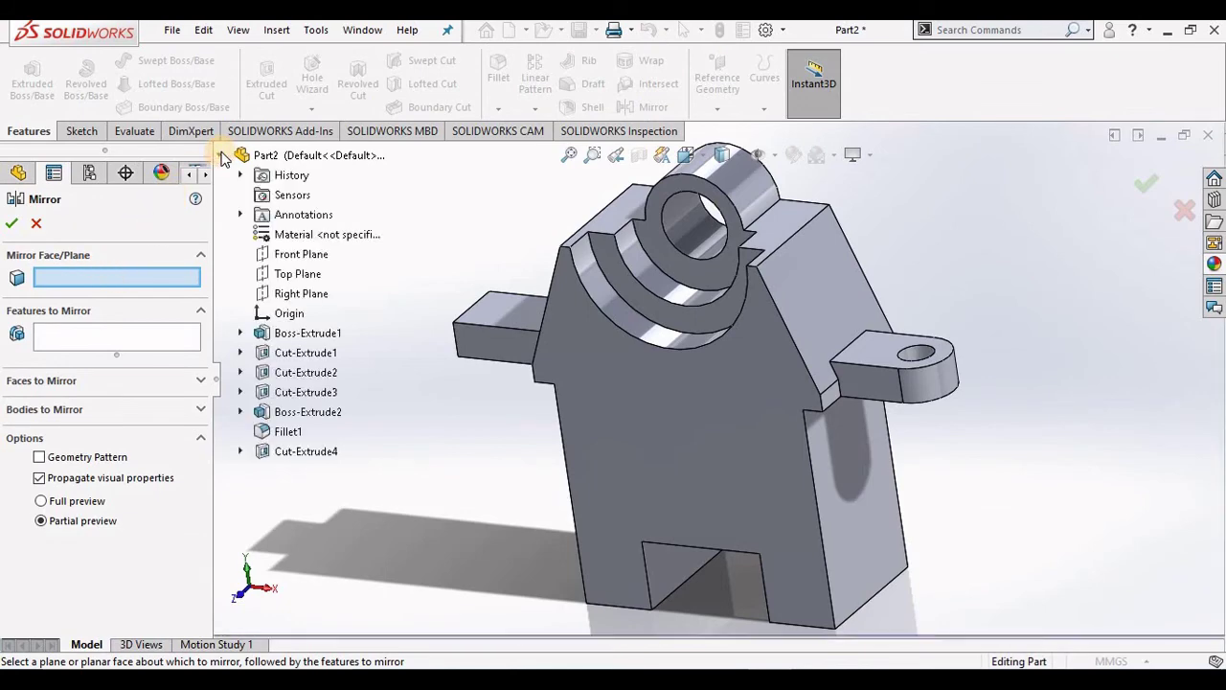
click(284, 294)
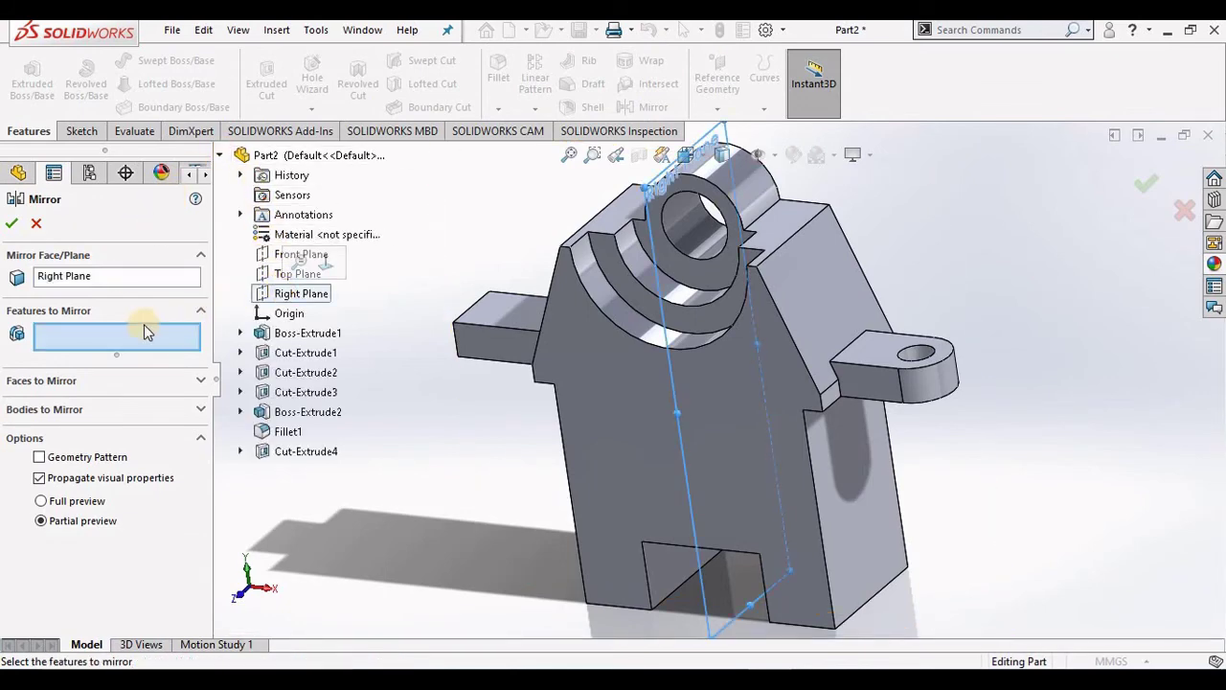
click(283, 433)
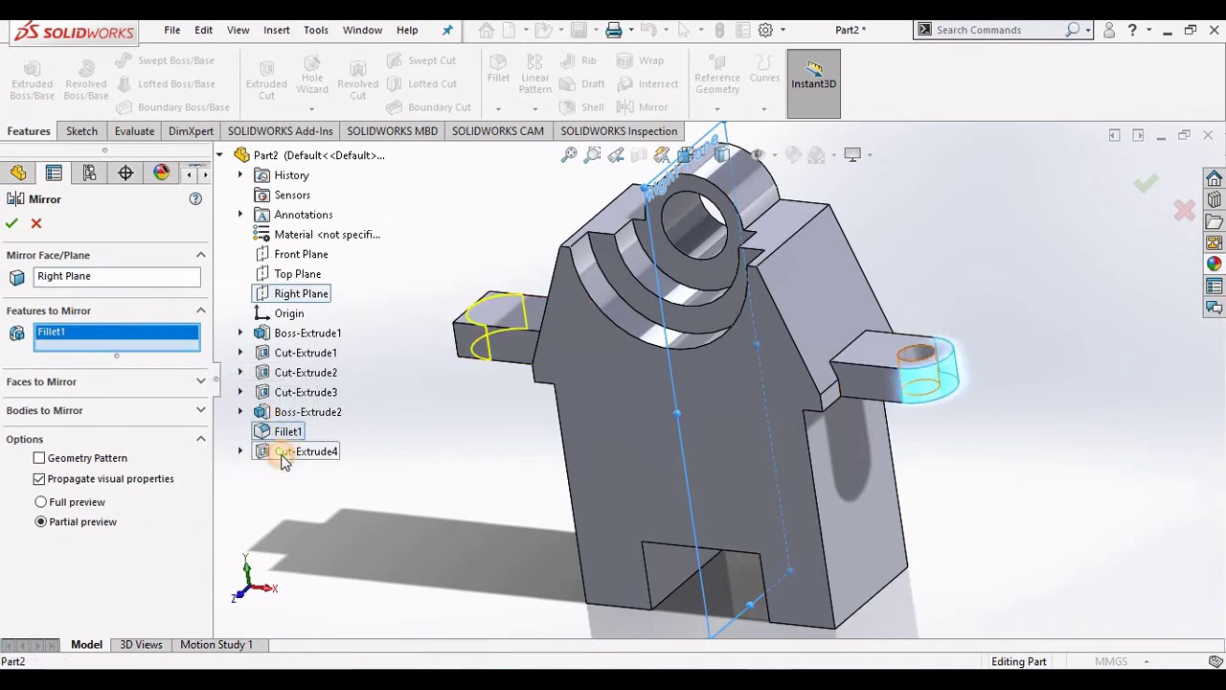
click(283, 453)
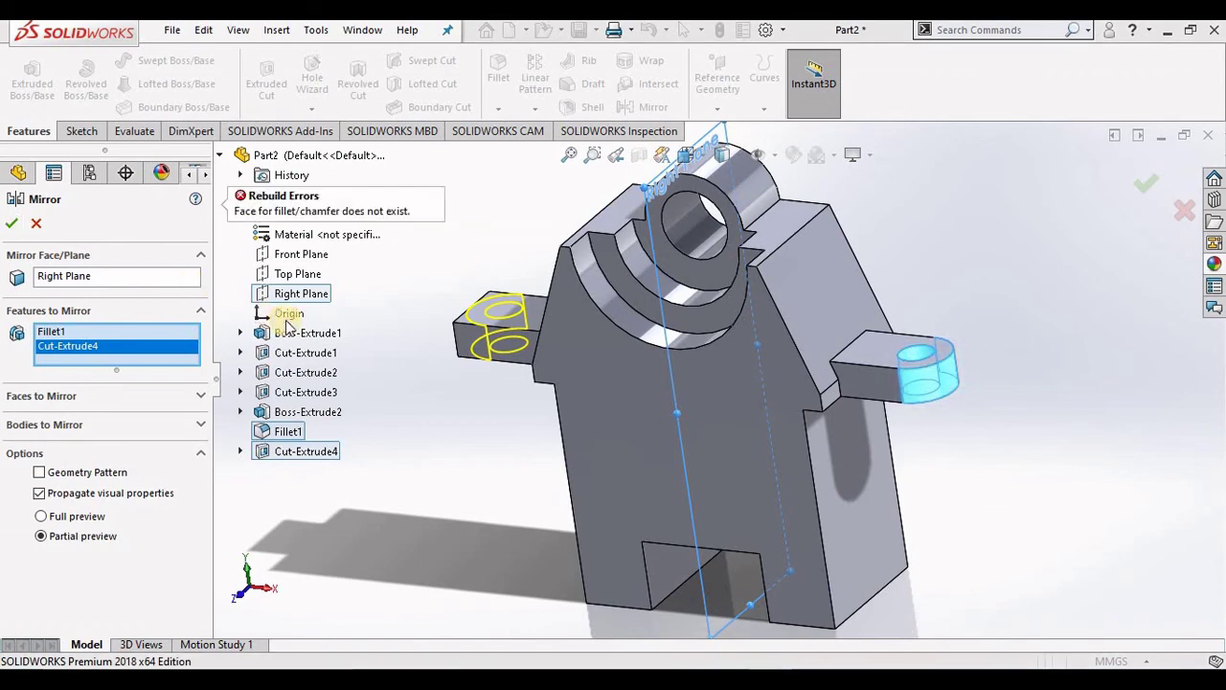
Remove Fillet1 from the mirrored features after the rebuild error and apply the mirror
click(12, 226)
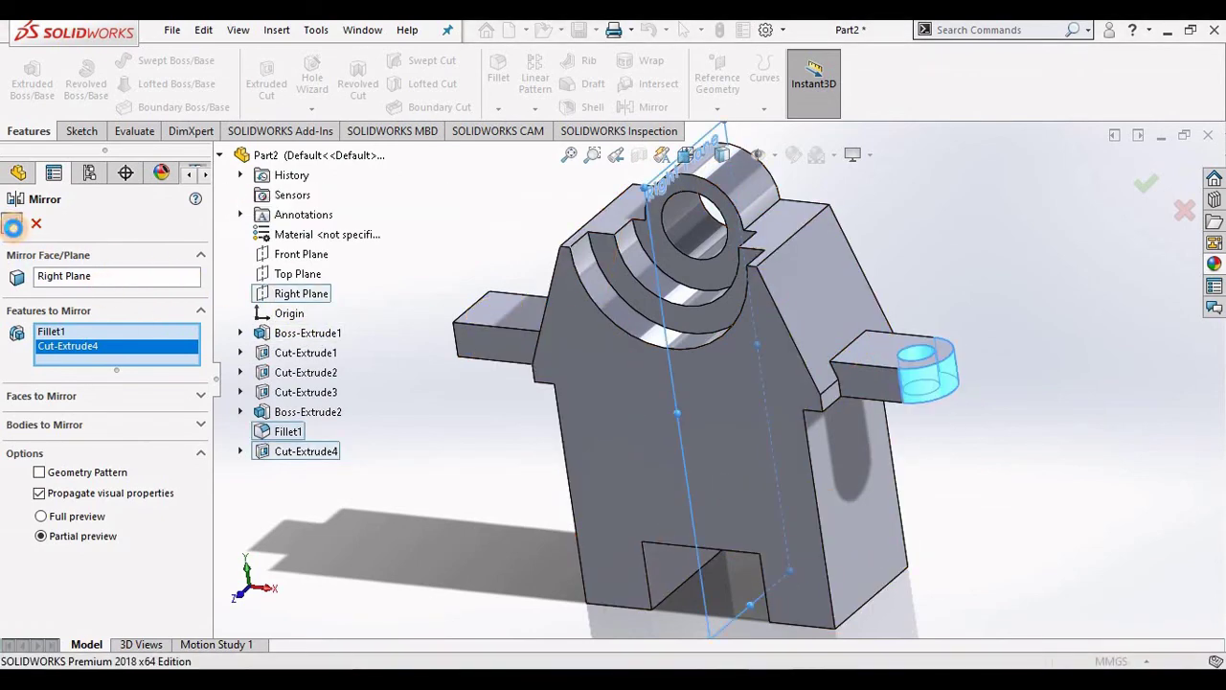
click(55, 332)
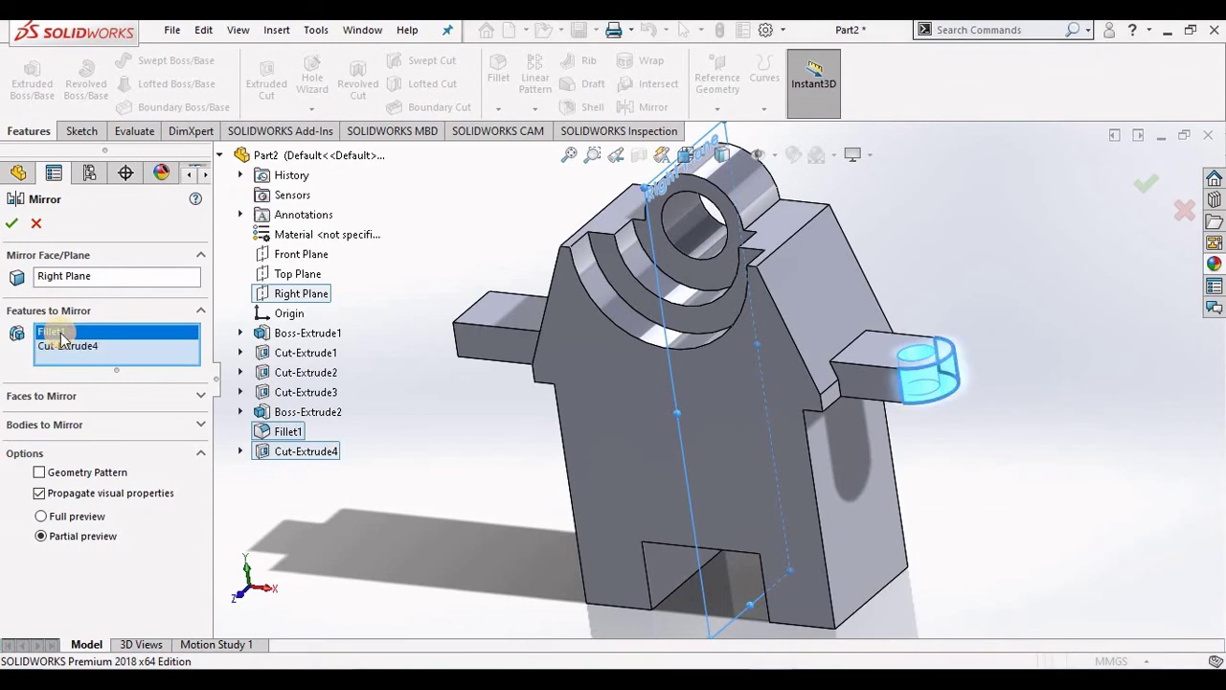
key(Delete)
click(8, 223)
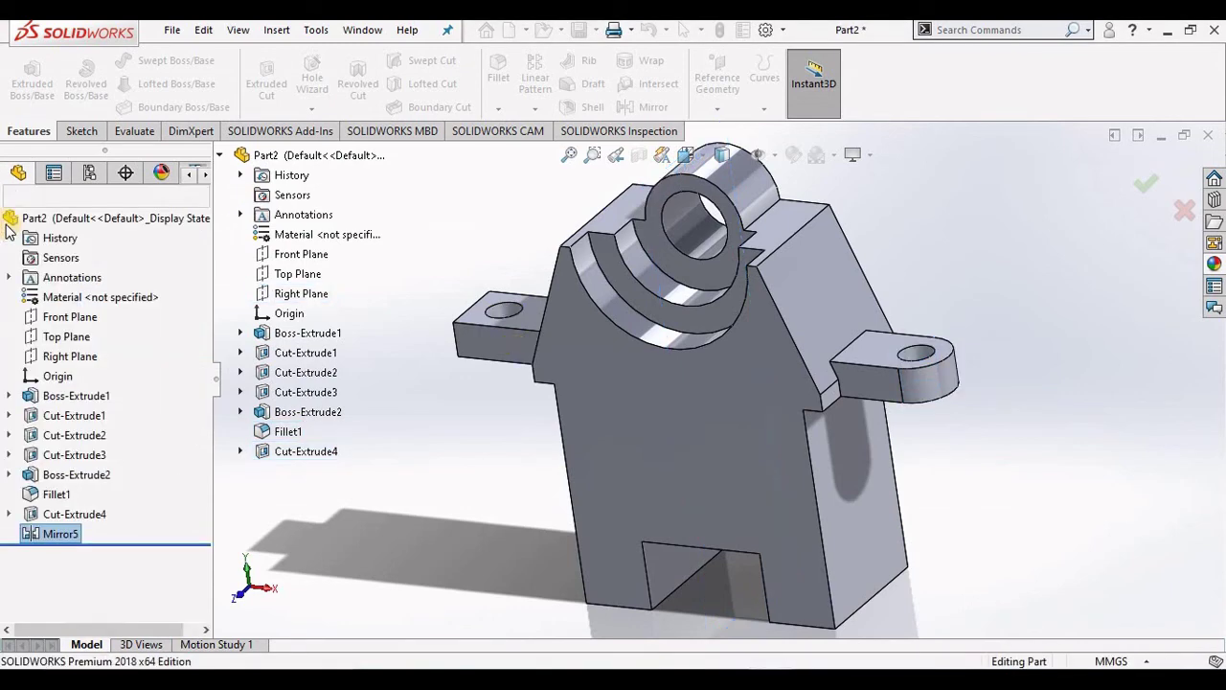
Add a full round fillet across the left tab's side, end and opposite side faces
mouse_move(387, 432)
middle_down()
mouse_move(405, 460)
mouse_move(413, 395)
middle_up()
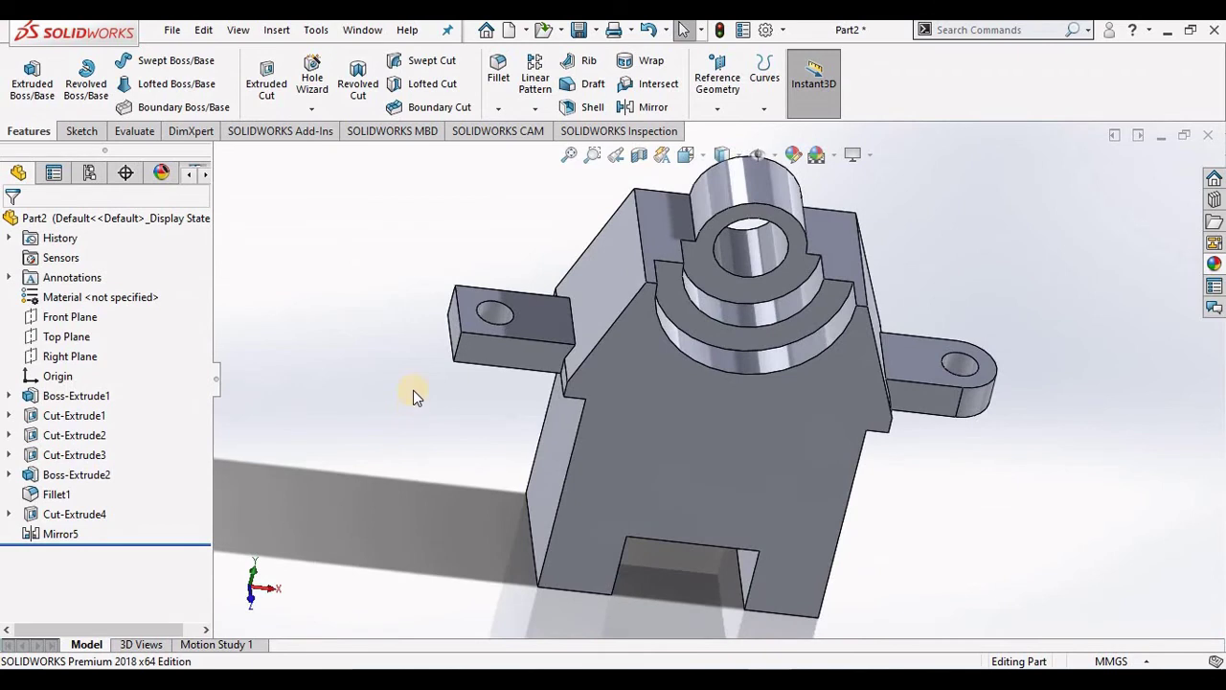
click(500, 73)
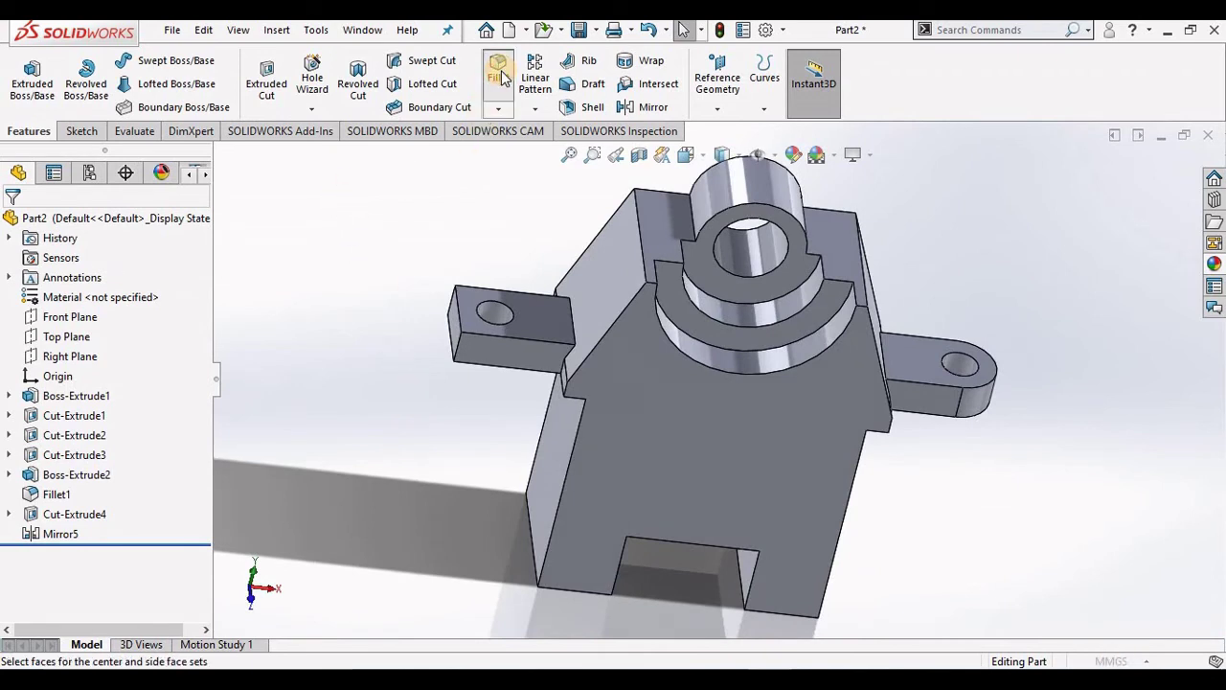
click(518, 347)
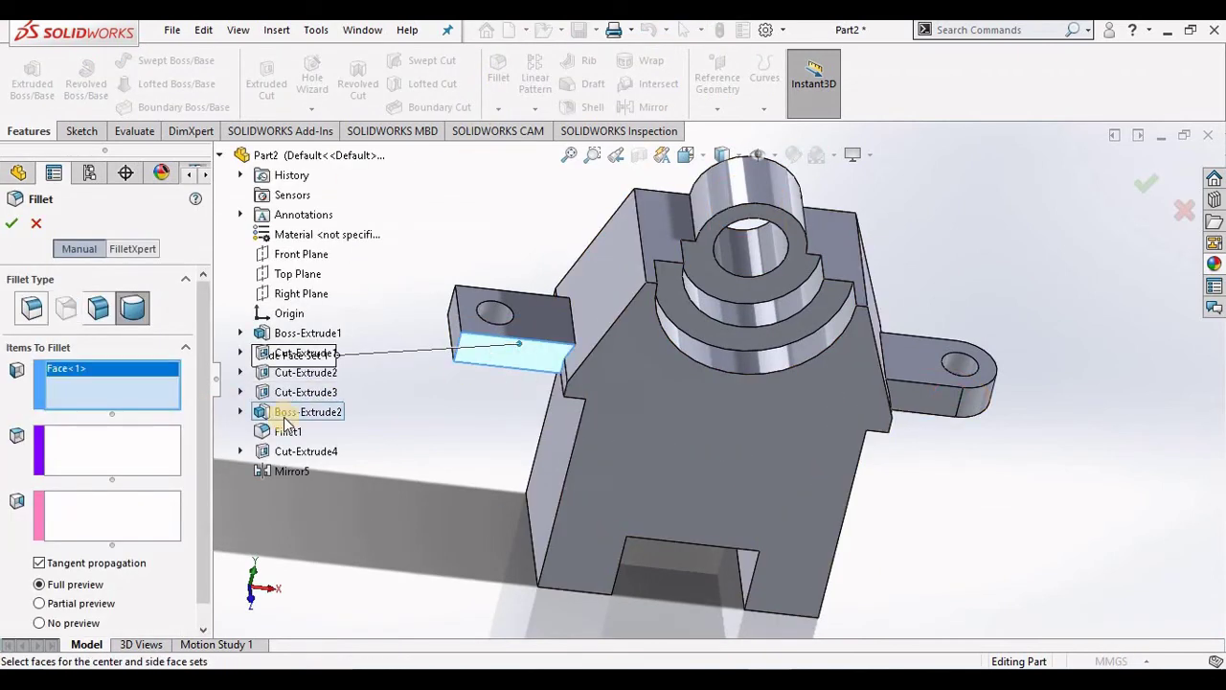
click(460, 331)
click(170, 498)
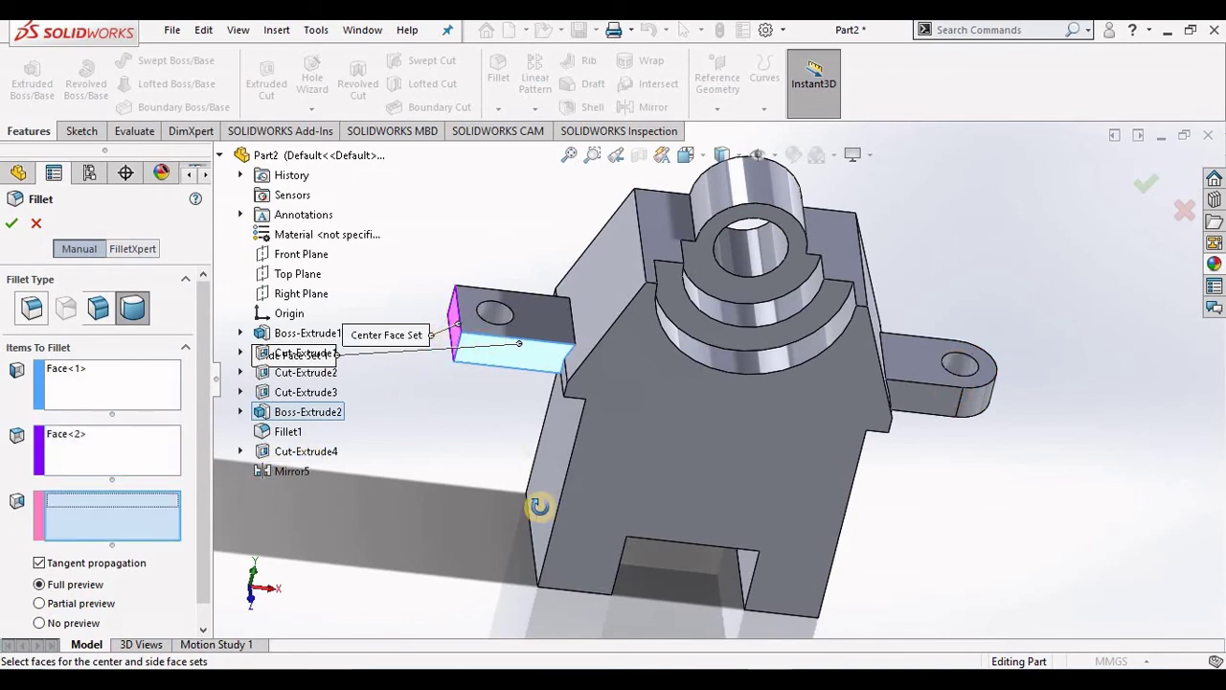
mouse_move(540, 504)
middle_down()
mouse_move(563, 586)
mouse_move(586, 437)
middle_up()
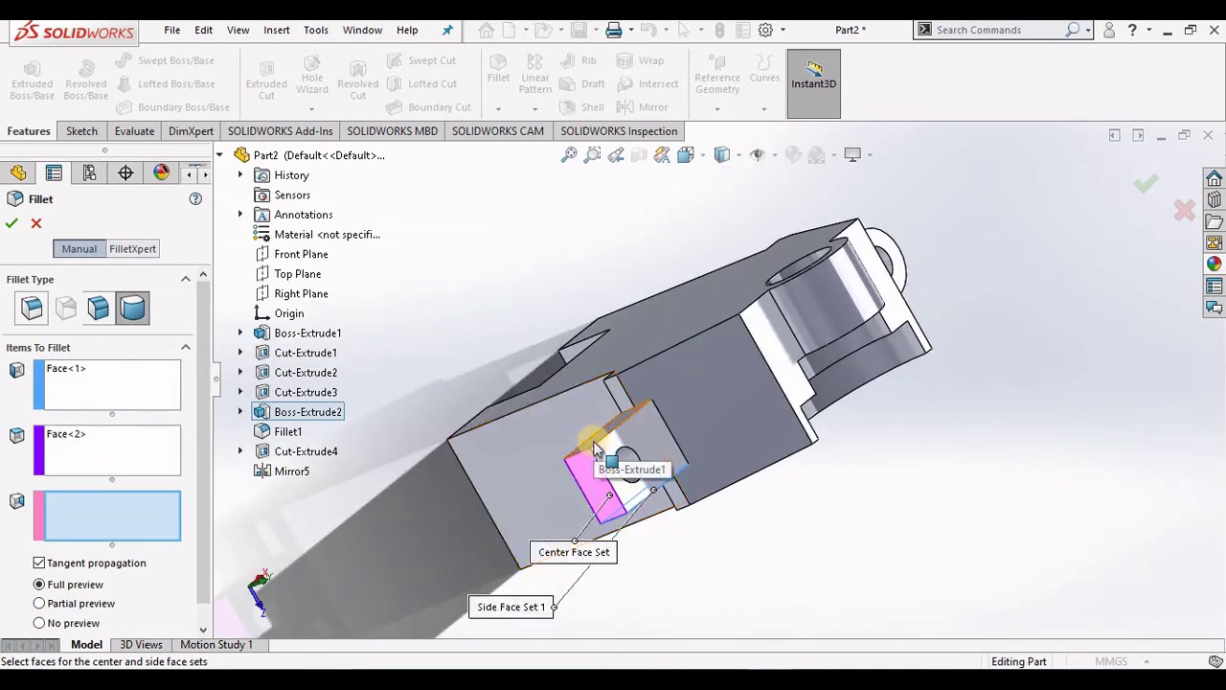
click(594, 446)
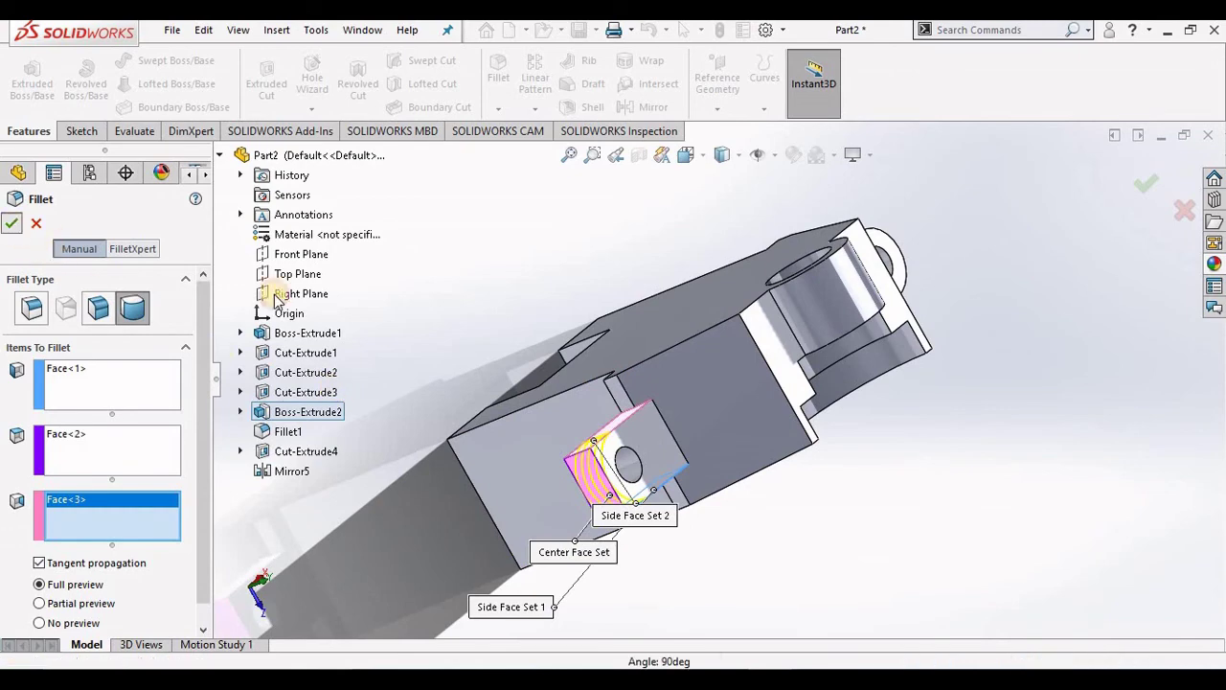
key(Return)
mouse_move(729, 481)
middle_down()
mouse_move(910, 401)
mouse_move(898, 394)
middle_up()
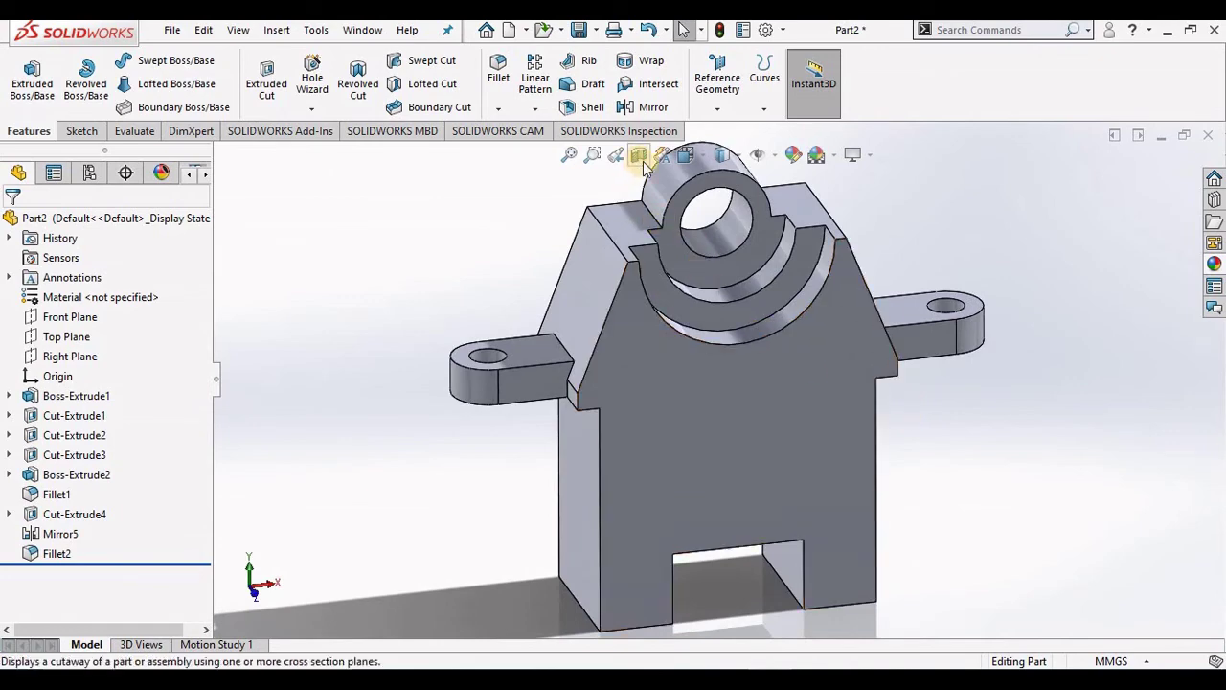
Switch to the isometric view and apply a bright green appearance to the whole part
click(686, 161)
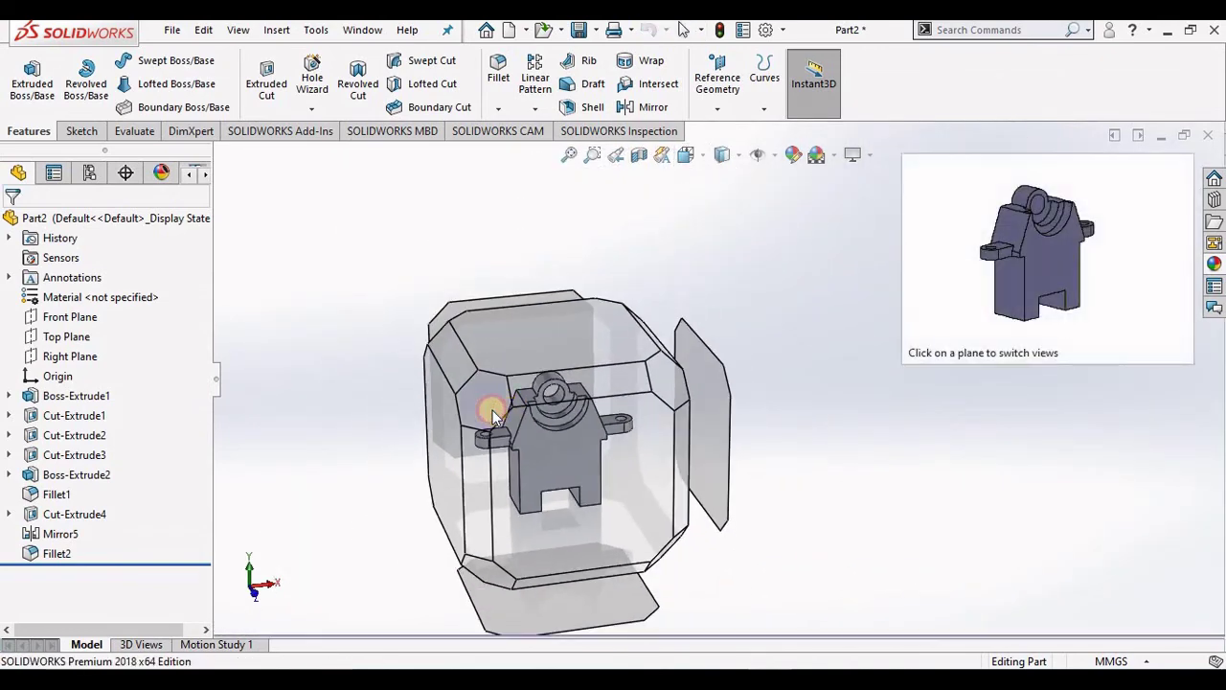
click(508, 410)
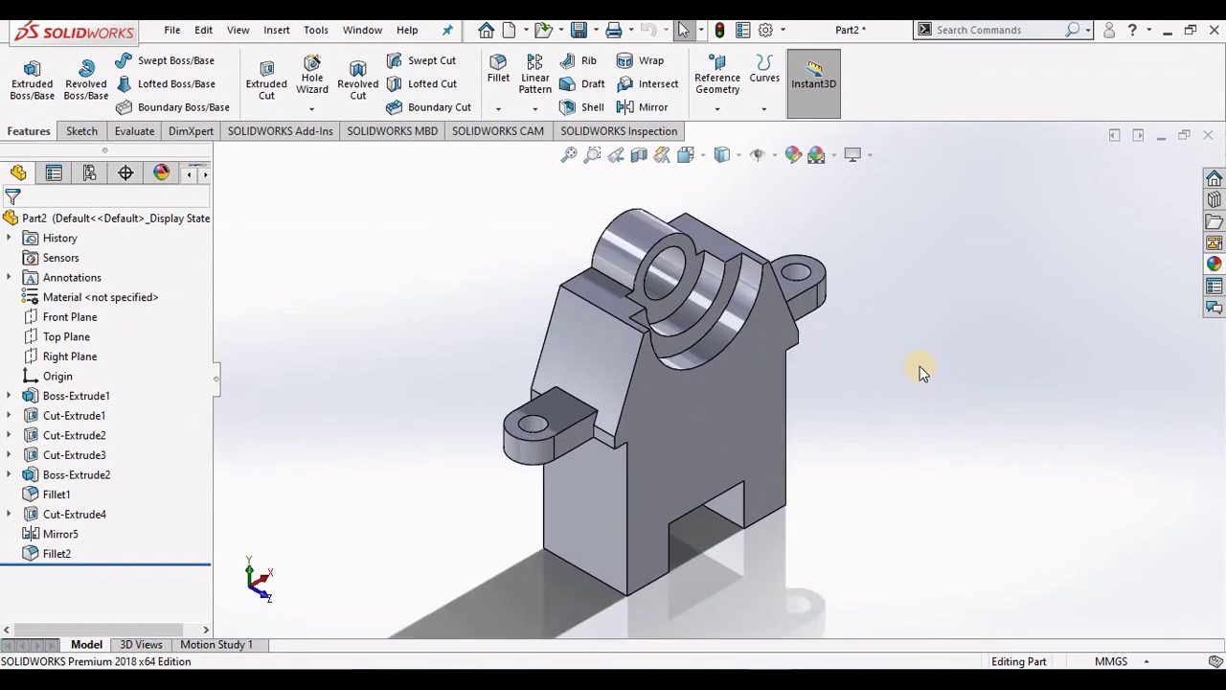
click(788, 159)
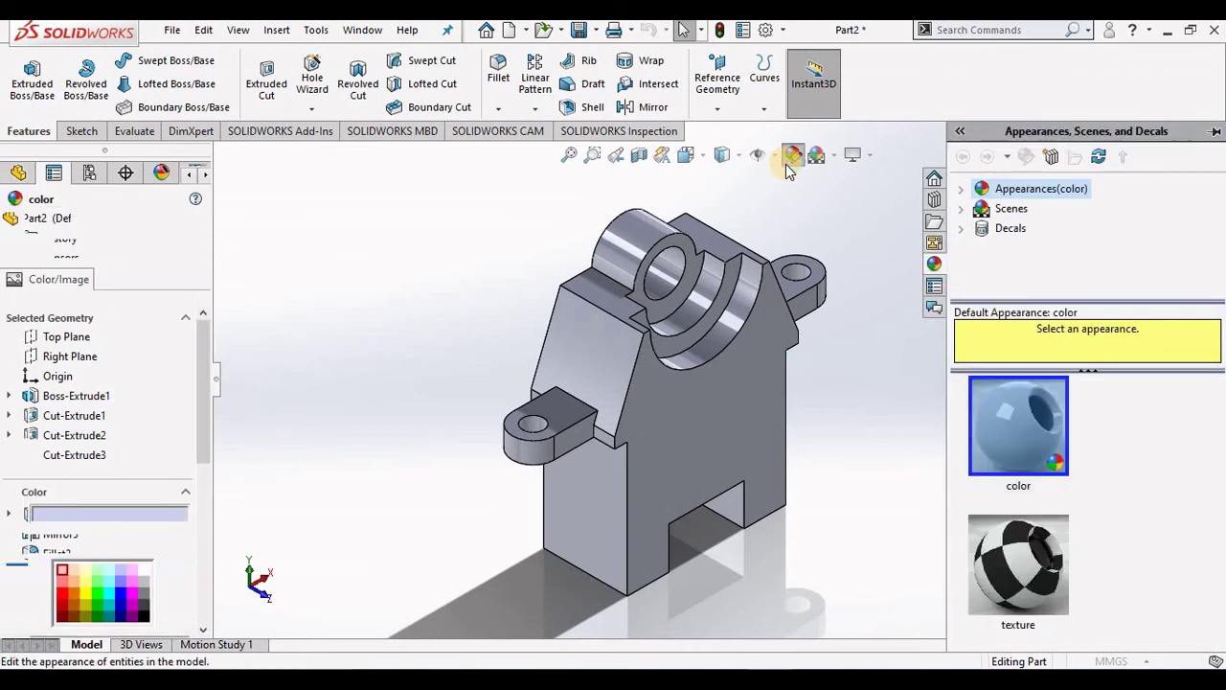
click(69, 603)
click(76, 596)
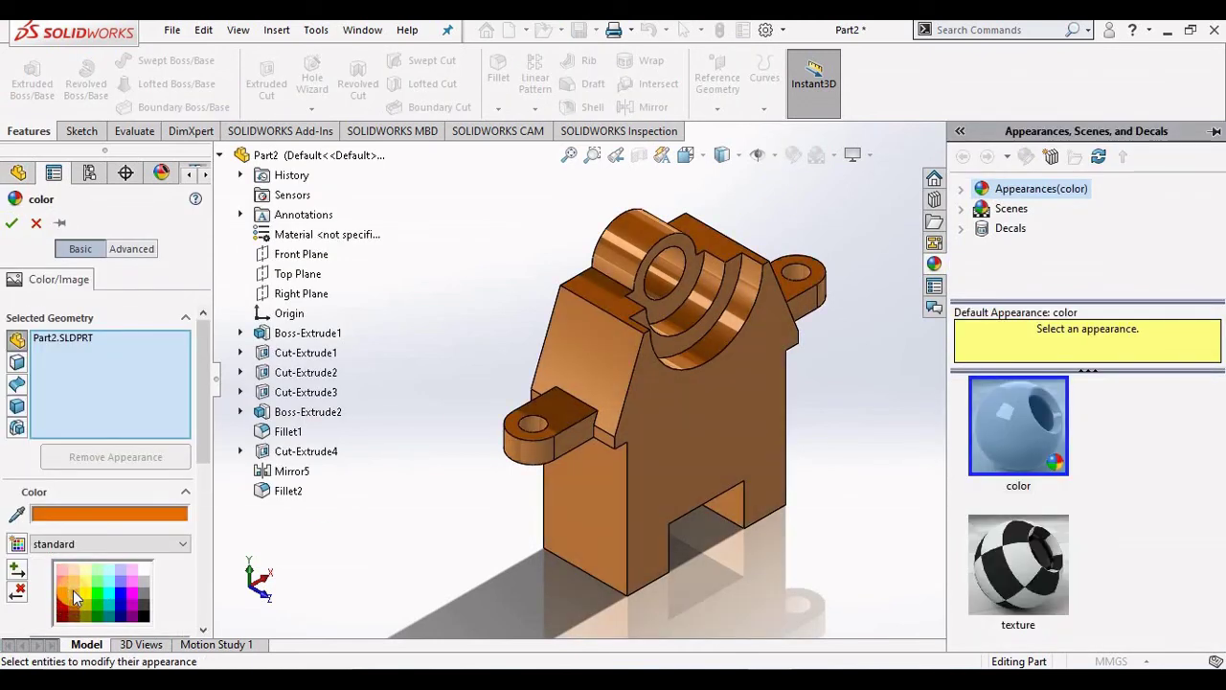
click(93, 591)
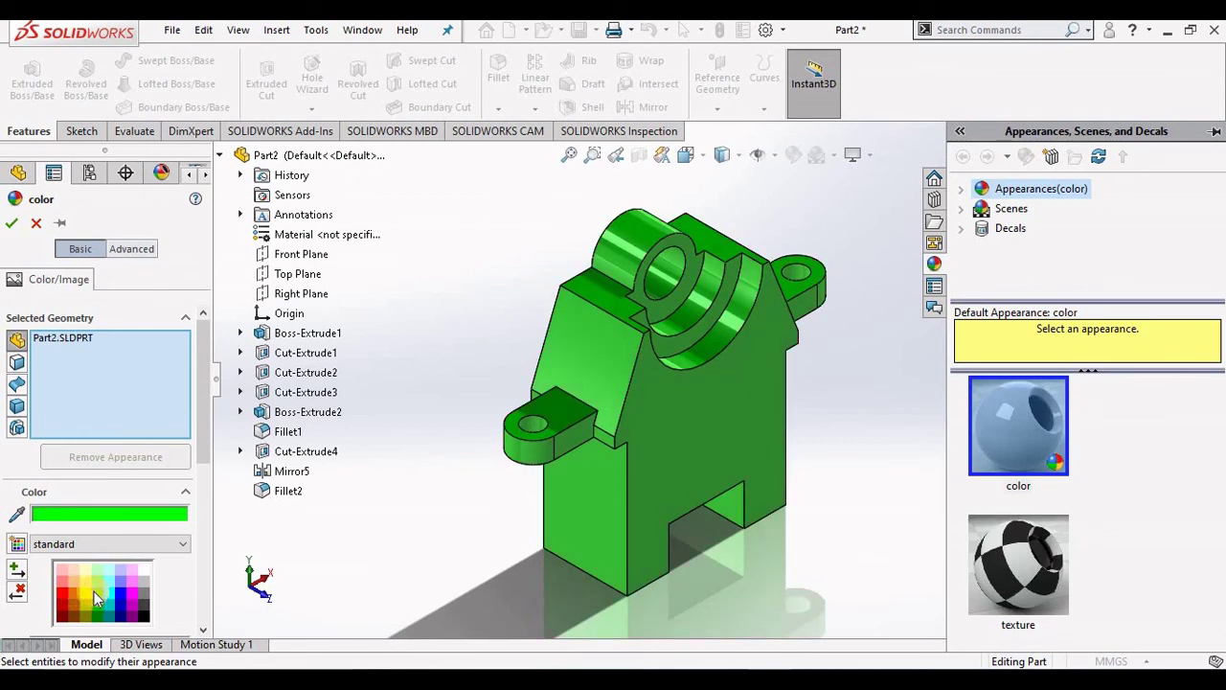
click(379, 517)
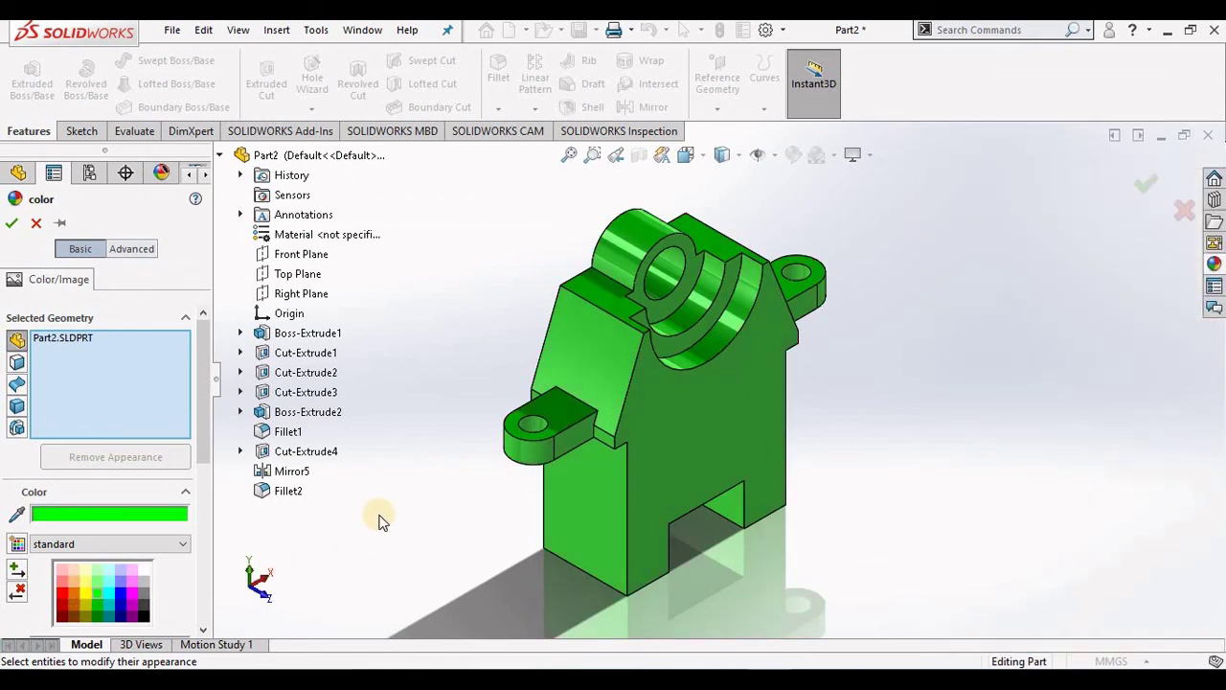
click(13, 224)
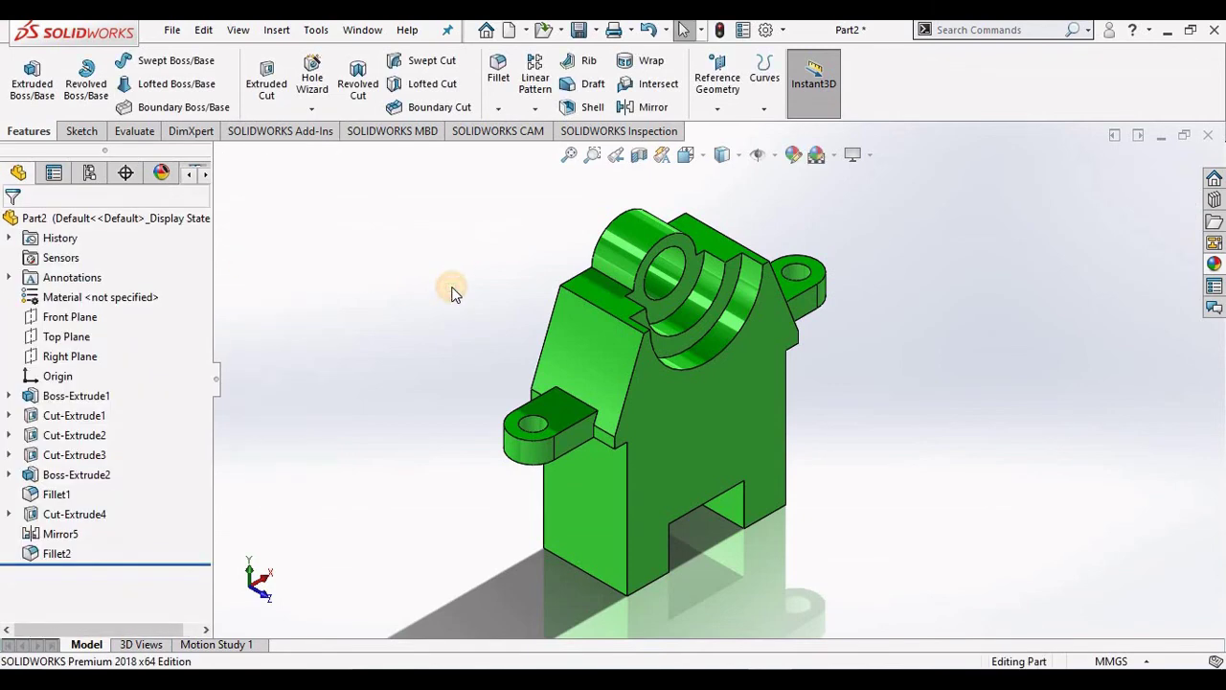
Give the inner face of the Ø20 mm top boss hole a dark grey appearance
click(649, 279)
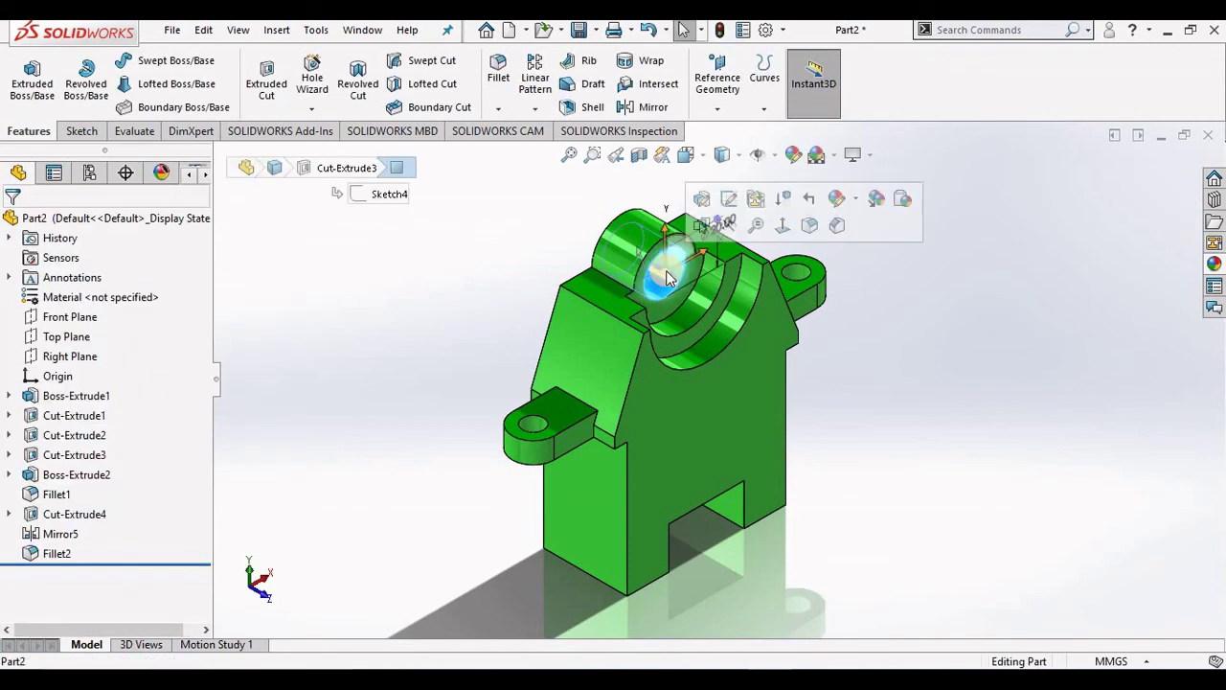
click(793, 155)
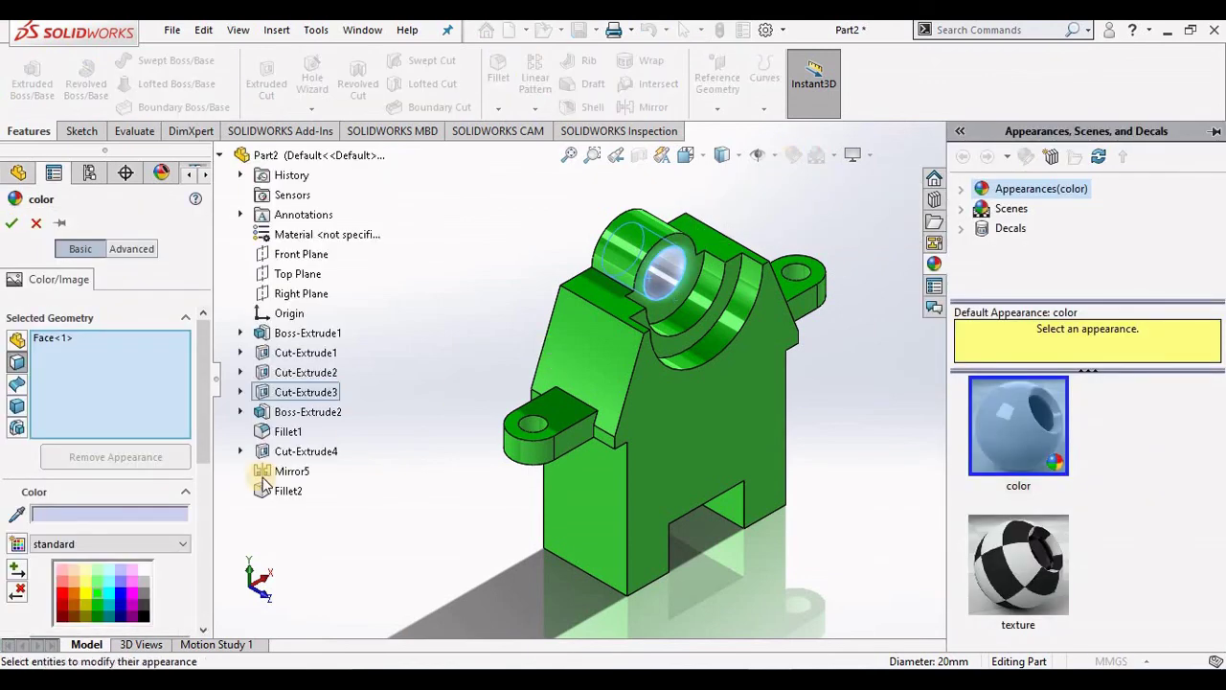
click(147, 586)
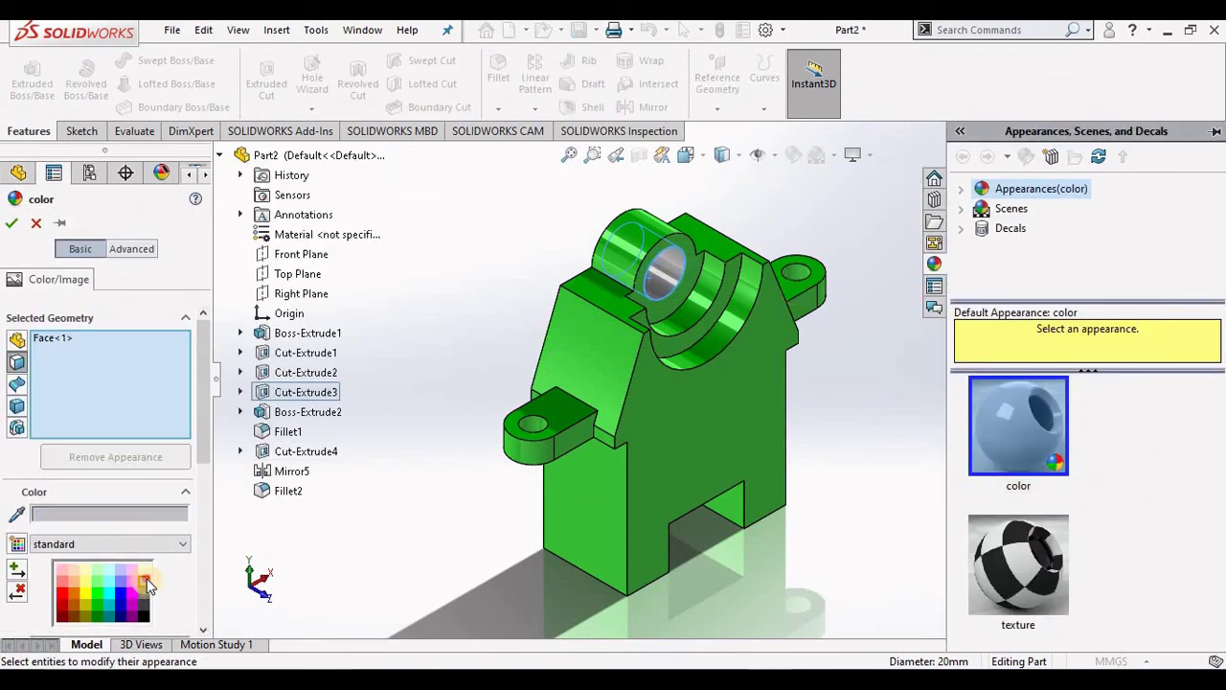
click(145, 598)
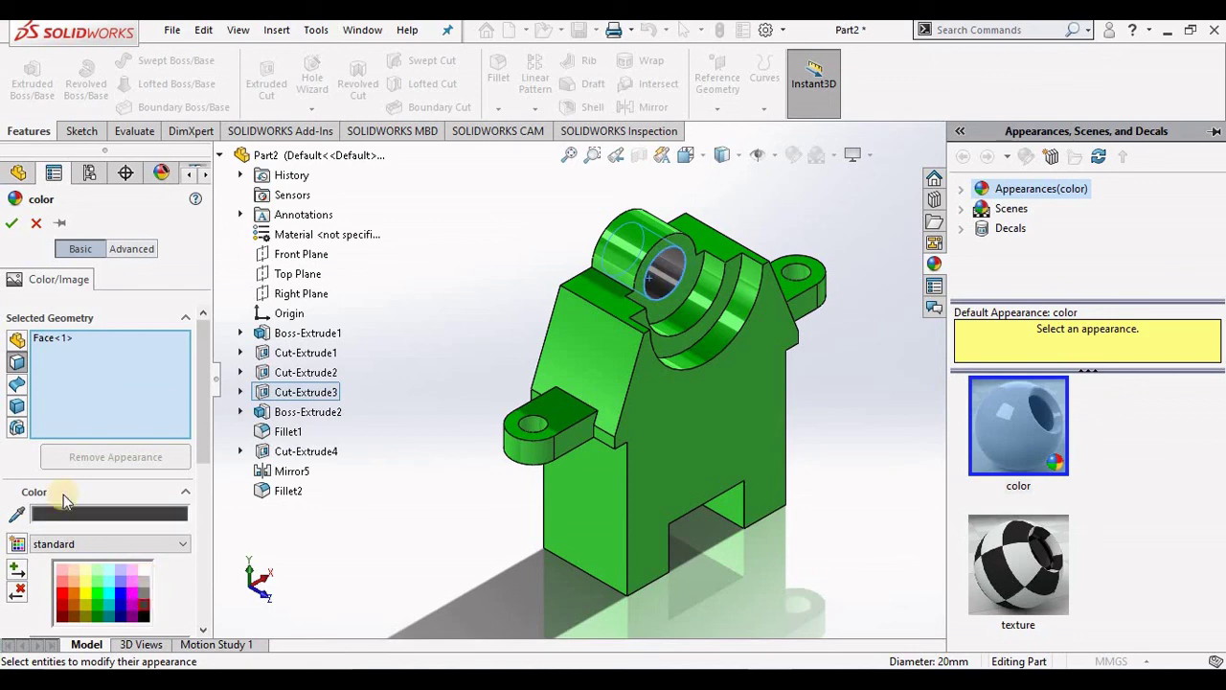
click(14, 223)
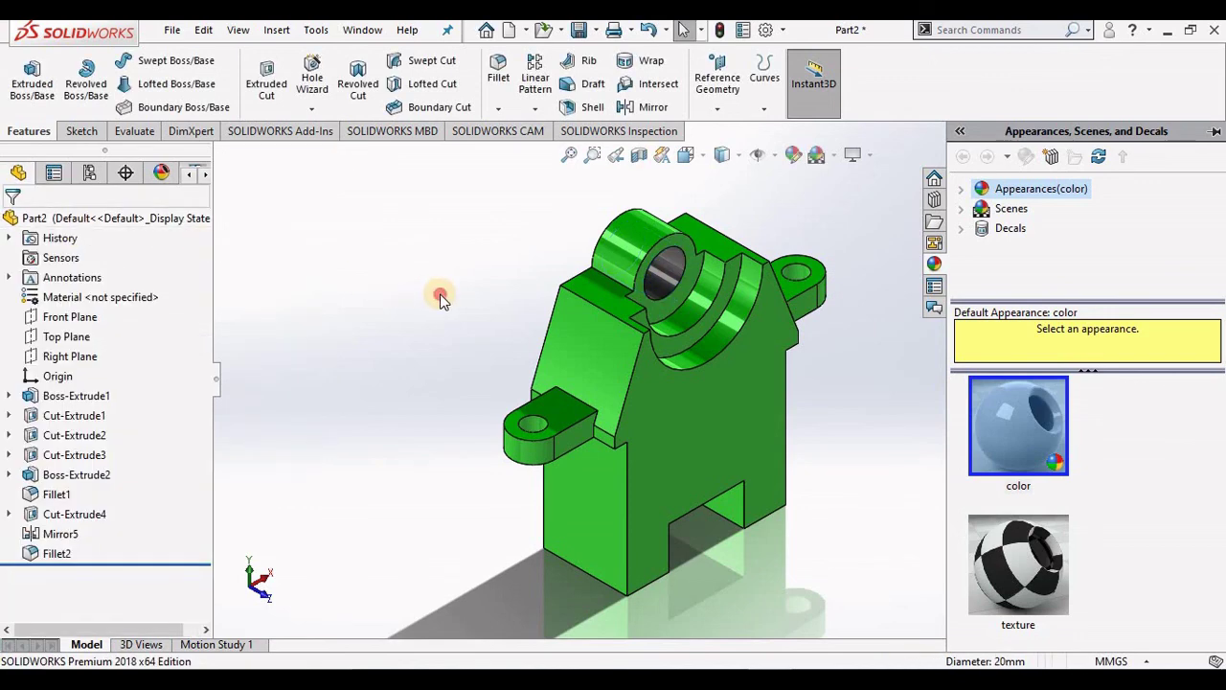
mouse_move(781, 419)
middle_down()
mouse_move(771, 395)
mouse_move(750, 389)
mouse_move(684, 416)
mouse_move(684, 447)
mouse_move(792, 466)
mouse_move(791, 430)
mouse_move(751, 369)
mouse_move(693, 345)
mouse_move(539, 364)
mouse_move(677, 356)
mouse_move(640, 413)
mouse_move(569, 427)
mouse_move(528, 463)
mouse_move(520, 495)
mouse_move(655, 427)
mouse_move(679, 495)
mouse_move(709, 398)
mouse_move(633, 386)
mouse_move(578, 415)
mouse_move(624, 420)
middle_up()
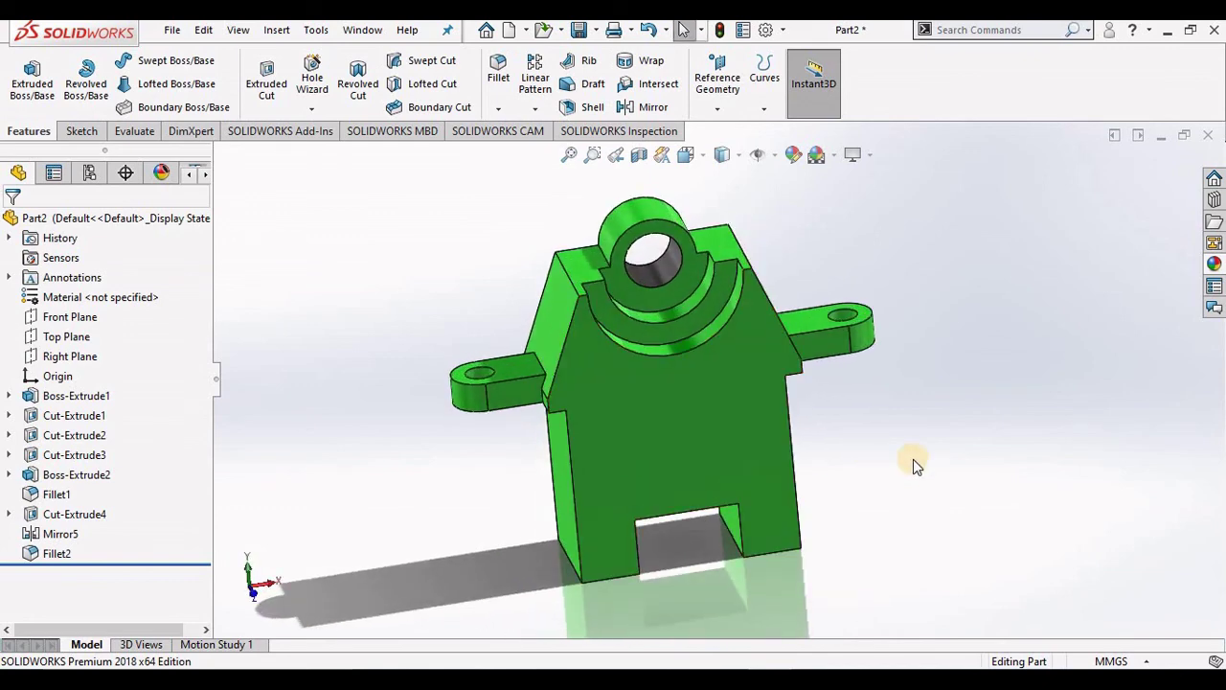